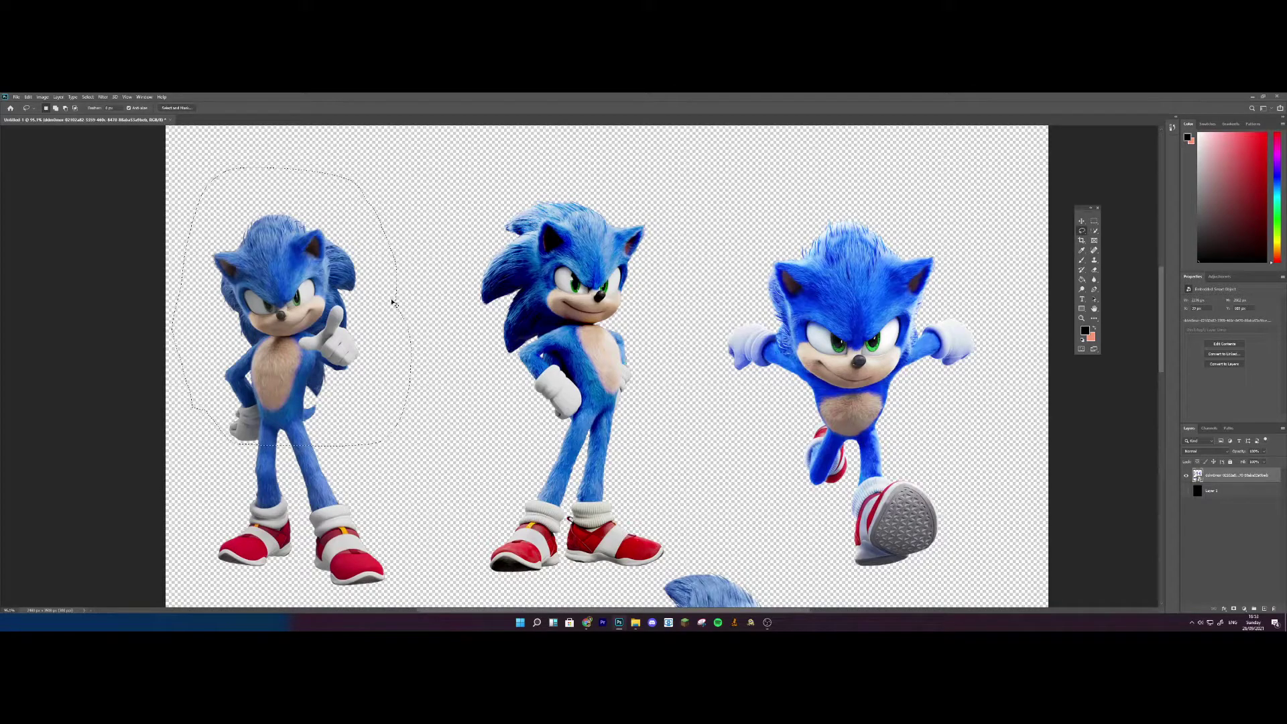
Copy the lassoed left Sonic onto a new layer and zoom out to the full canvas.
{"action": "key", "text": "ctrl+j"}
{"action": "key", "text": "ctrl+minus"}
{"action": "key", "text": "ctrl+minus"}
{"action": "key", "text": "ctrl+minus"}
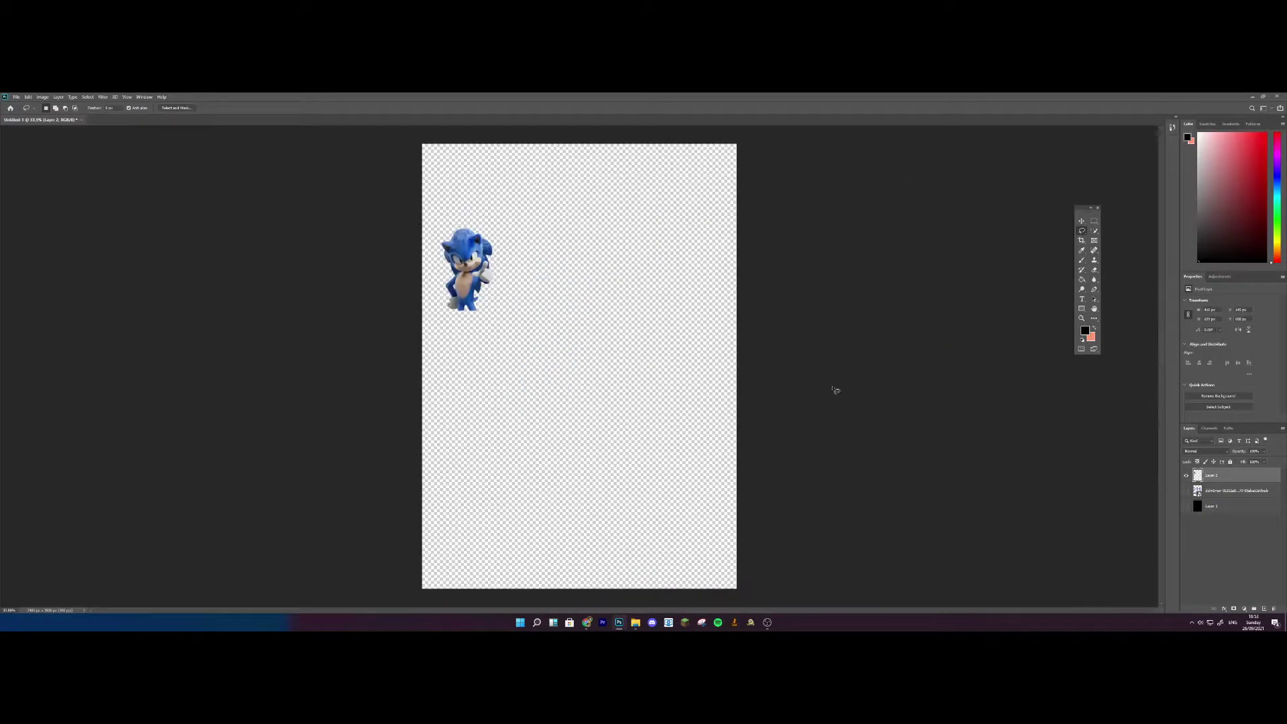
{"action": "key", "text": "ctrl+t"}
Scale Sonic up about fourfold and settle him centred low on the canvas.
{"action": "left_click_drag", "start_coordinate": [493, 227], "coordinate": [851, 105]}
{"action": "left_click_drag", "start_coordinate": [637, 221], "coordinate": [664, 464]}
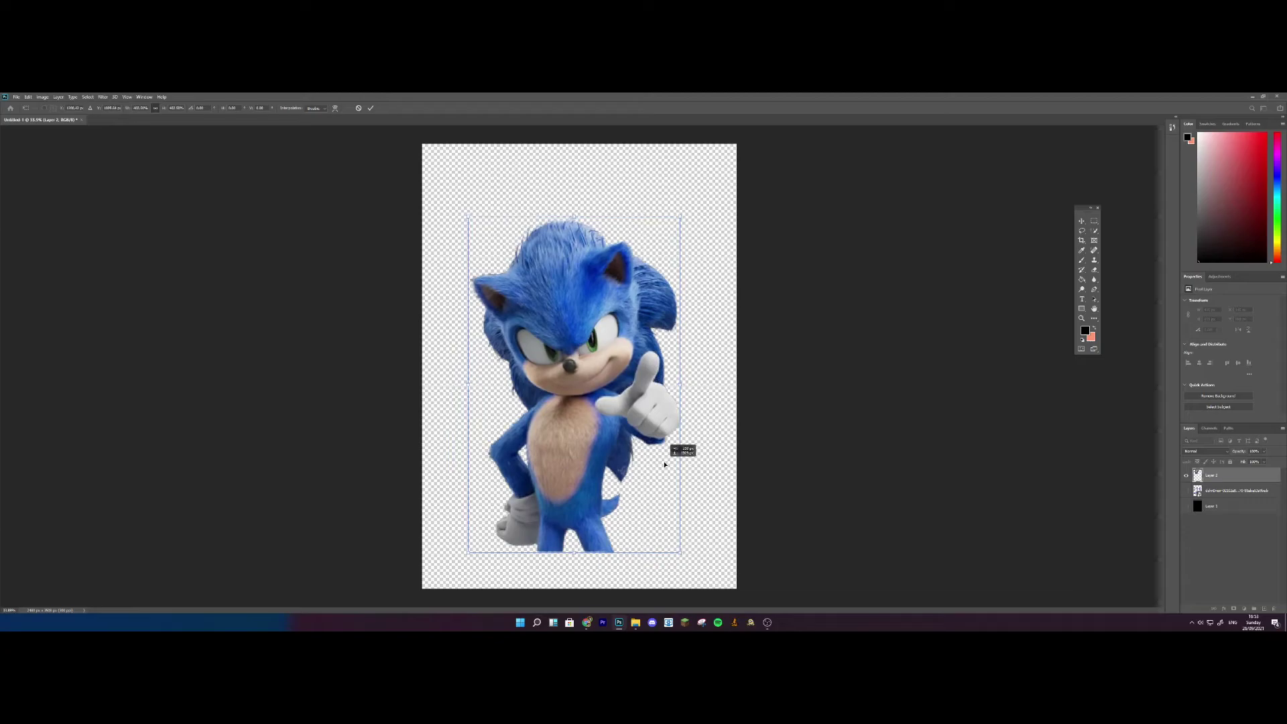
{"action": "key", "text": "Return"}
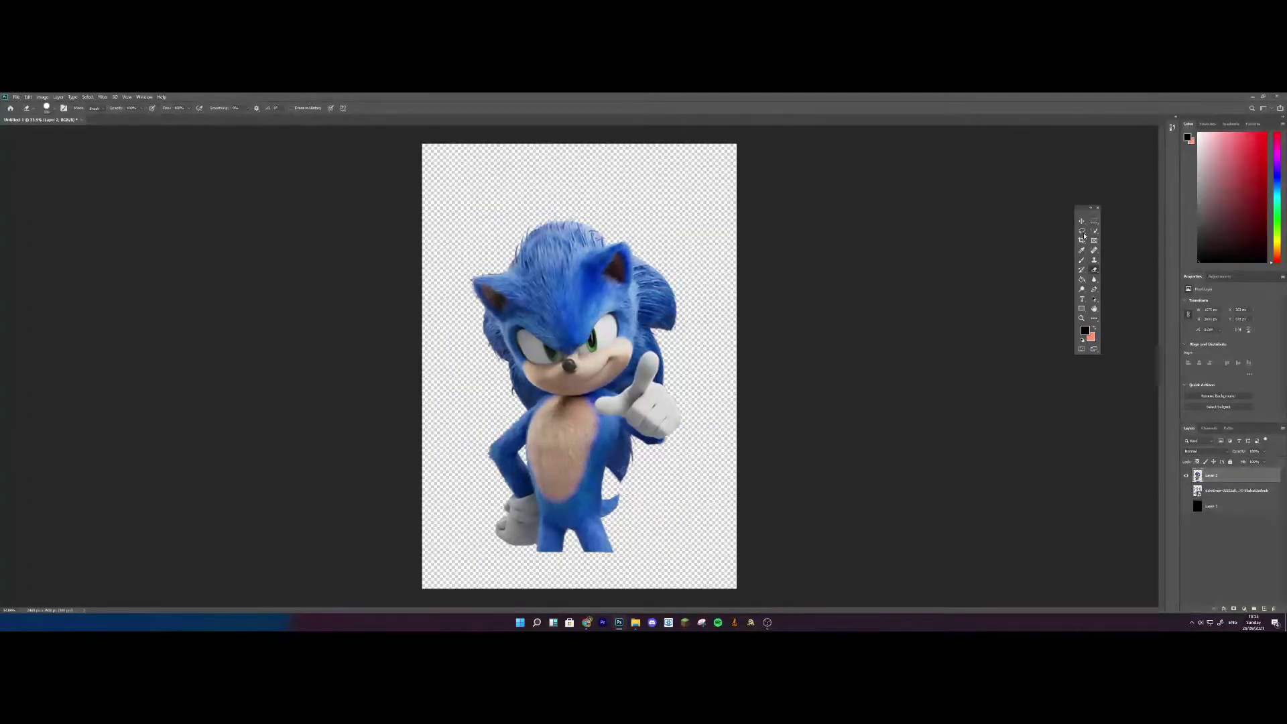
{"action": "left_click_drag", "start_coordinate": [601, 368], "coordinate": [606, 390]}
{"action": "key", "text": "ctrl+t"}
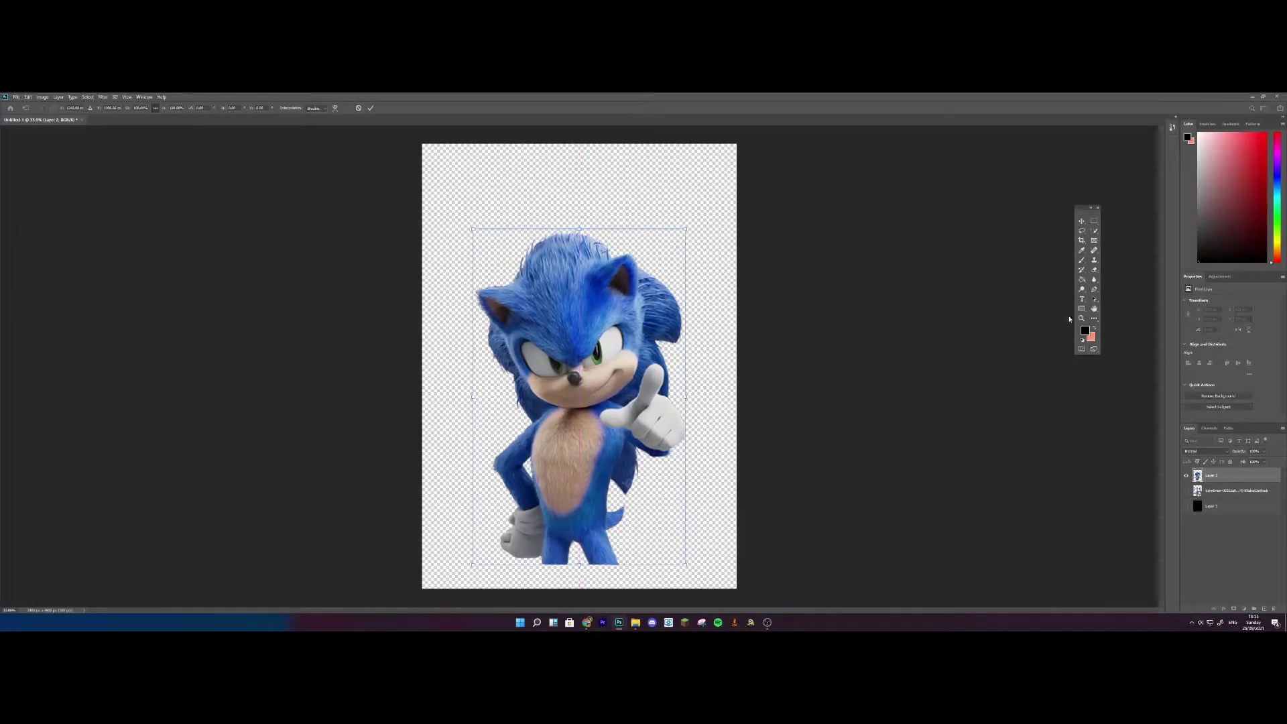
{"action": "left_click", "coordinate": [1094, 270]}
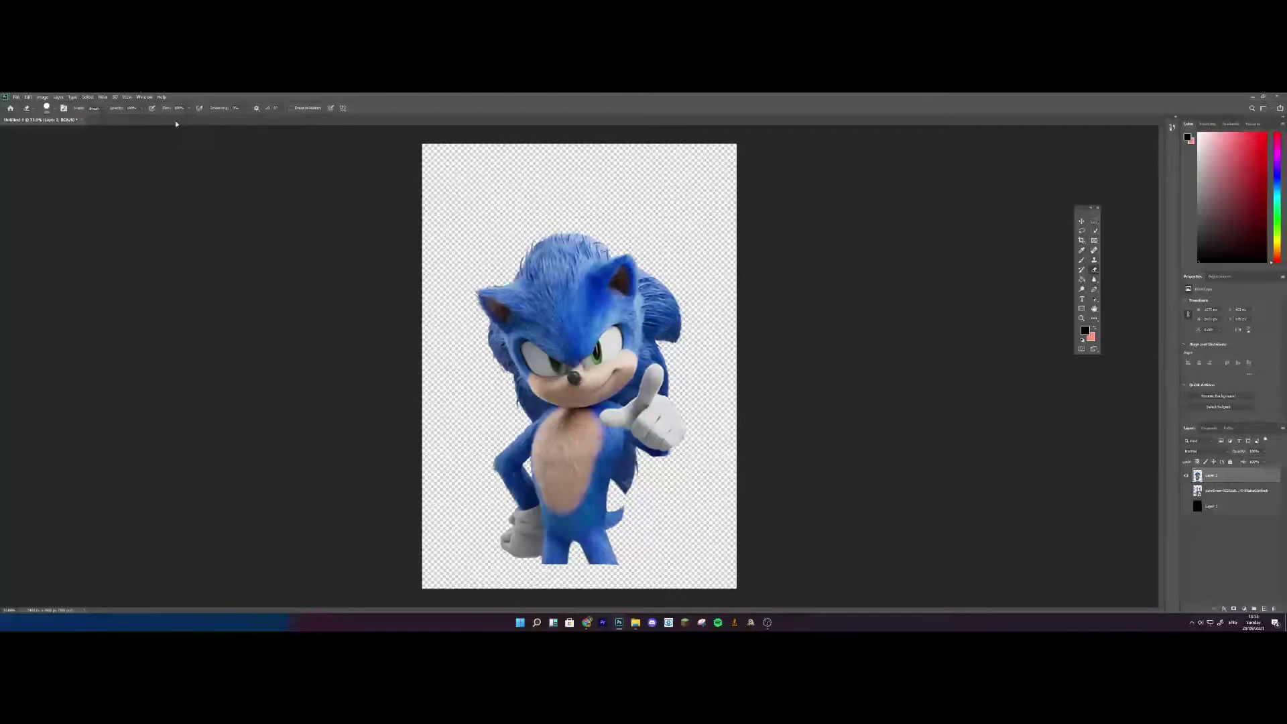
Set the soft eraser brush to about 1417 px.
{"action": "left_click", "coordinate": [52, 106]}
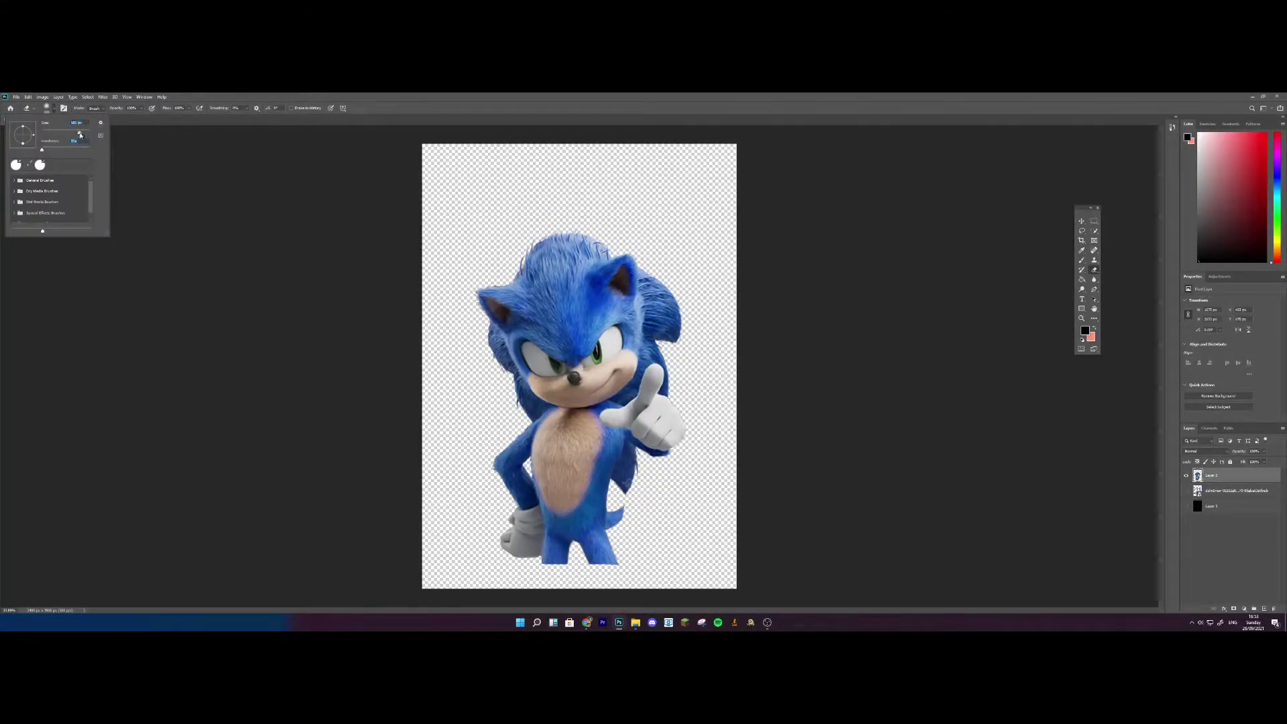
{"action": "left_click_drag", "start_coordinate": [81, 136], "coordinate": [85, 135]}
{"action": "left_click", "coordinate": [278, 287]}
Erase Sonic's legs and feet so they fade into transparency.
{"action": "scroll", "coordinate": [275, 375], "scroll_direction": "down", "scroll_amount": 3}
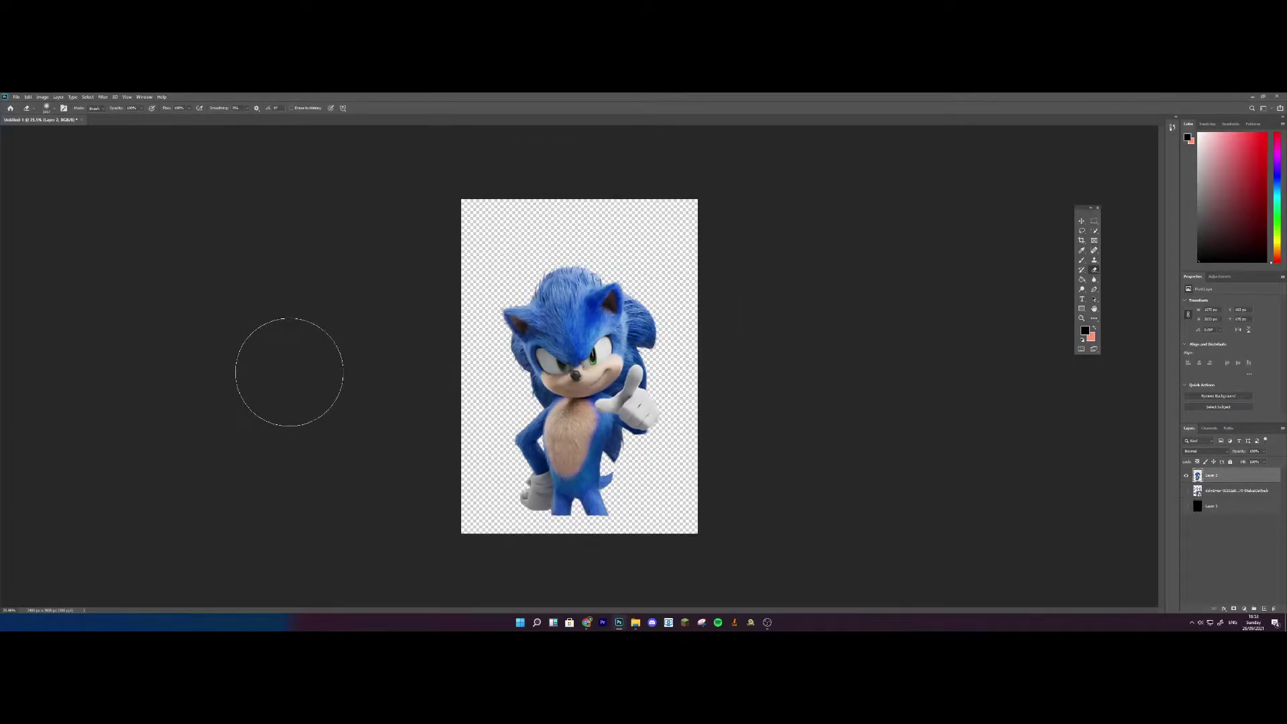
{"action": "scroll", "coordinate": [382, 480], "scroll_direction": "down", "scroll_amount": 5}
{"action": "scroll", "coordinate": [523, 563], "scroll_direction": "up", "scroll_amount": 9}
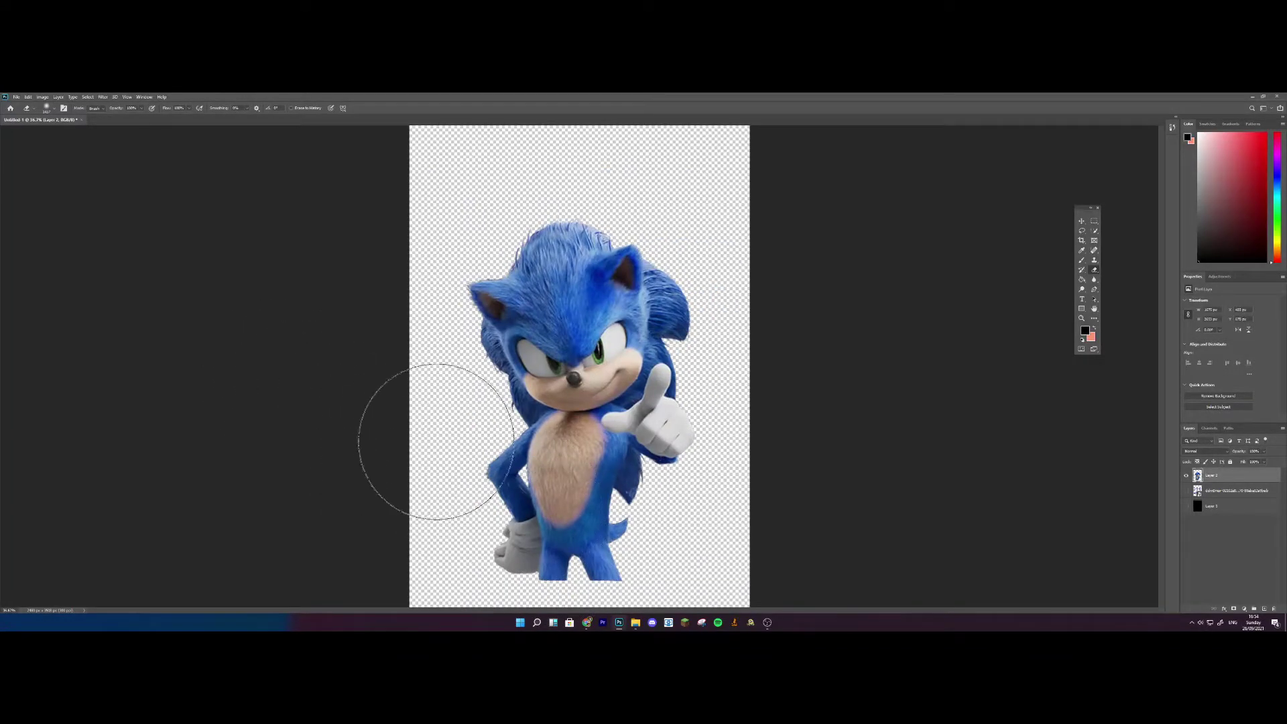
{"action": "scroll", "coordinate": [421, 446], "scroll_direction": "up", "scroll_amount": 3}
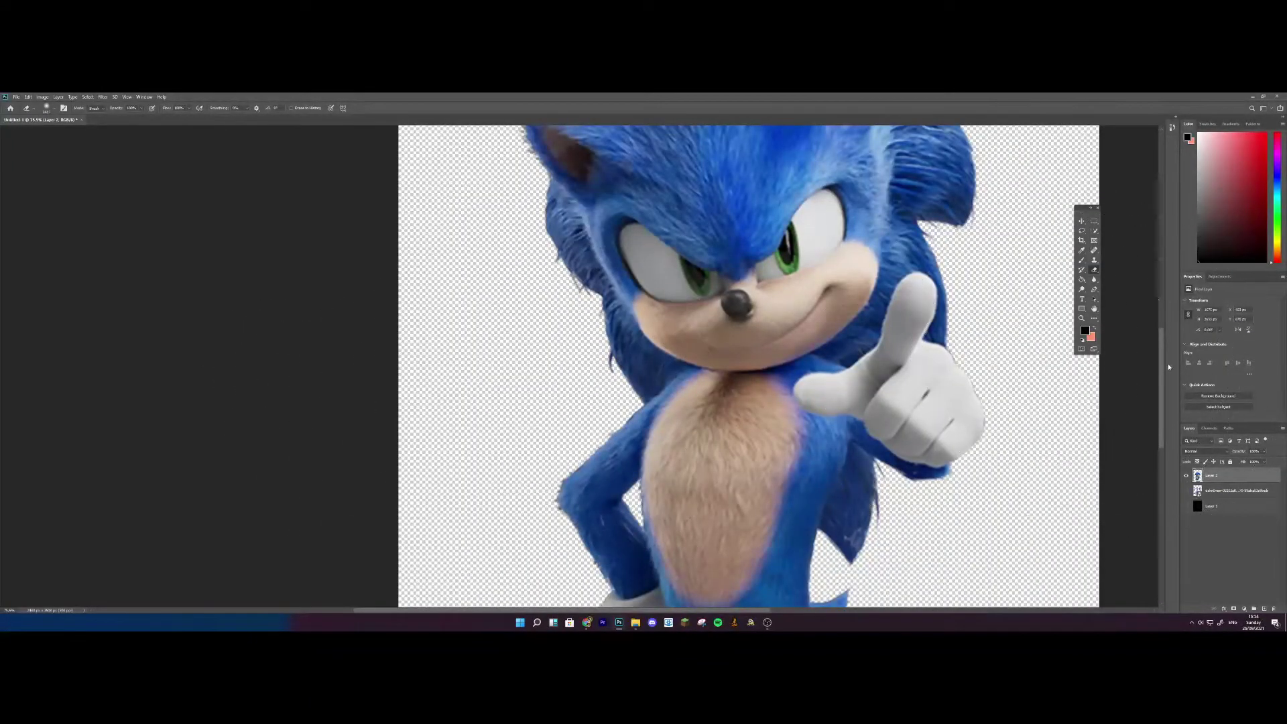
{"action": "left_click_drag", "start_coordinate": [1164, 369], "coordinate": [1160, 436]}
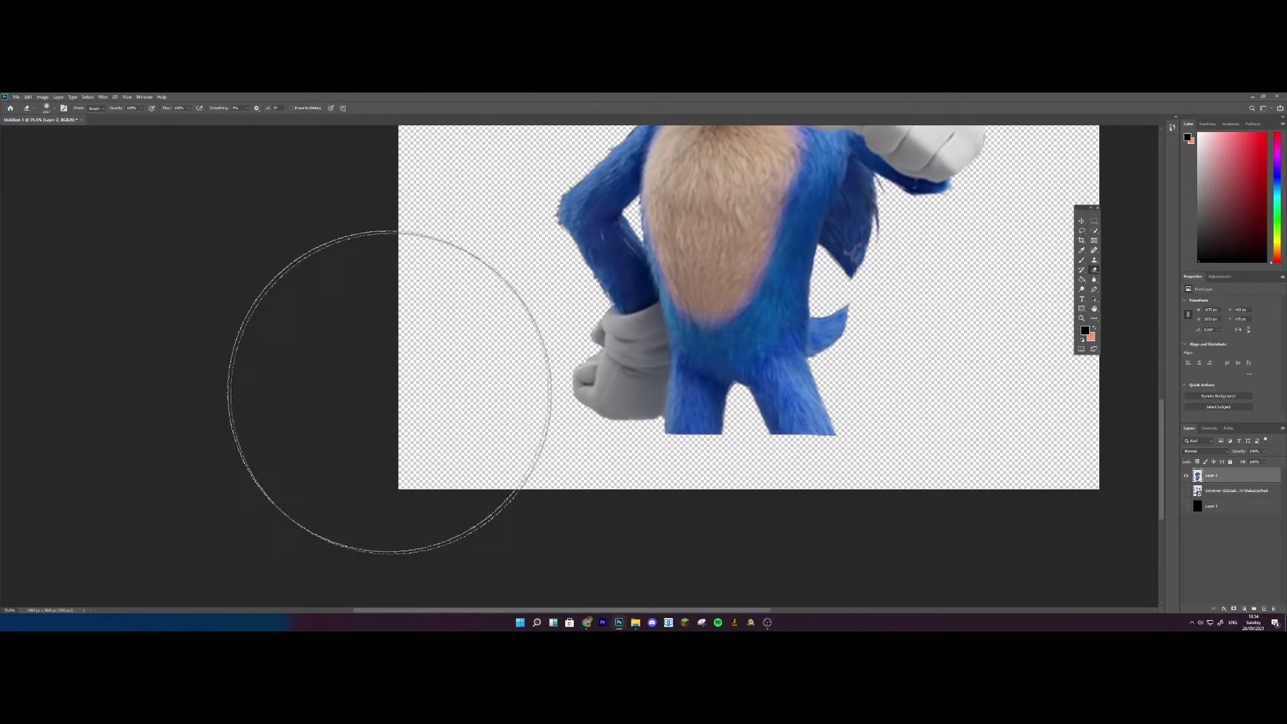
{"action": "scroll", "coordinate": [355, 375], "scroll_direction": "down", "scroll_amount": 3}
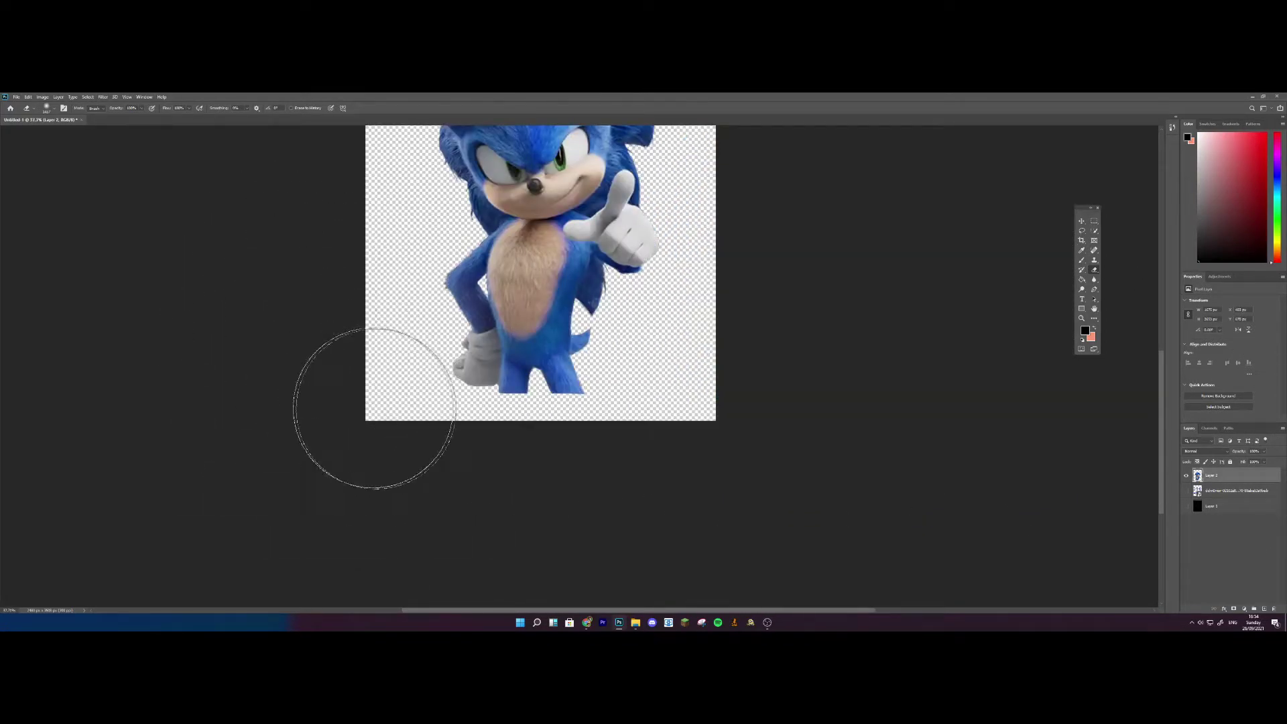
{"action": "mouse_move", "coordinate": [374, 407]}
{"action": "left_mouse_down"}
{"action": "mouse_move", "coordinate": [550, 460]}
{"action": "mouse_move", "coordinate": [662, 440]}
{"action": "mouse_move", "coordinate": [736, 383]}
{"action": "mouse_move", "coordinate": [646, 431]}
{"action": "mouse_move", "coordinate": [448, 473]}
{"action": "mouse_move", "coordinate": [613, 463]}
{"action": "mouse_move", "coordinate": [457, 457]}
{"action": "mouse_move", "coordinate": [422, 438]}
{"action": "mouse_move", "coordinate": [608, 444]}
{"action": "mouse_move", "coordinate": [351, 419]}
{"action": "mouse_move", "coordinate": [479, 448]}
{"action": "mouse_move", "coordinate": [404, 431]}
{"action": "mouse_move", "coordinate": [363, 395]}
{"action": "mouse_move", "coordinate": [522, 418]}
{"action": "mouse_move", "coordinate": [623, 398]}
{"action": "mouse_move", "coordinate": [716, 342]}
{"action": "mouse_move", "coordinate": [555, 433]}
{"action": "mouse_move", "coordinate": [368, 460]}
{"action": "mouse_move", "coordinate": [418, 442]}
{"action": "mouse_move", "coordinate": [325, 372]}
{"action": "mouse_move", "coordinate": [419, 395]}
{"action": "mouse_move", "coordinate": [373, 368]}
{"action": "mouse_move", "coordinate": [322, 373]}
{"action": "left_mouse_up"}
Move the faded Sonic lower on the canvas.
{"action": "scroll", "coordinate": [280, 357], "scroll_direction": "down", "scroll_amount": 1}
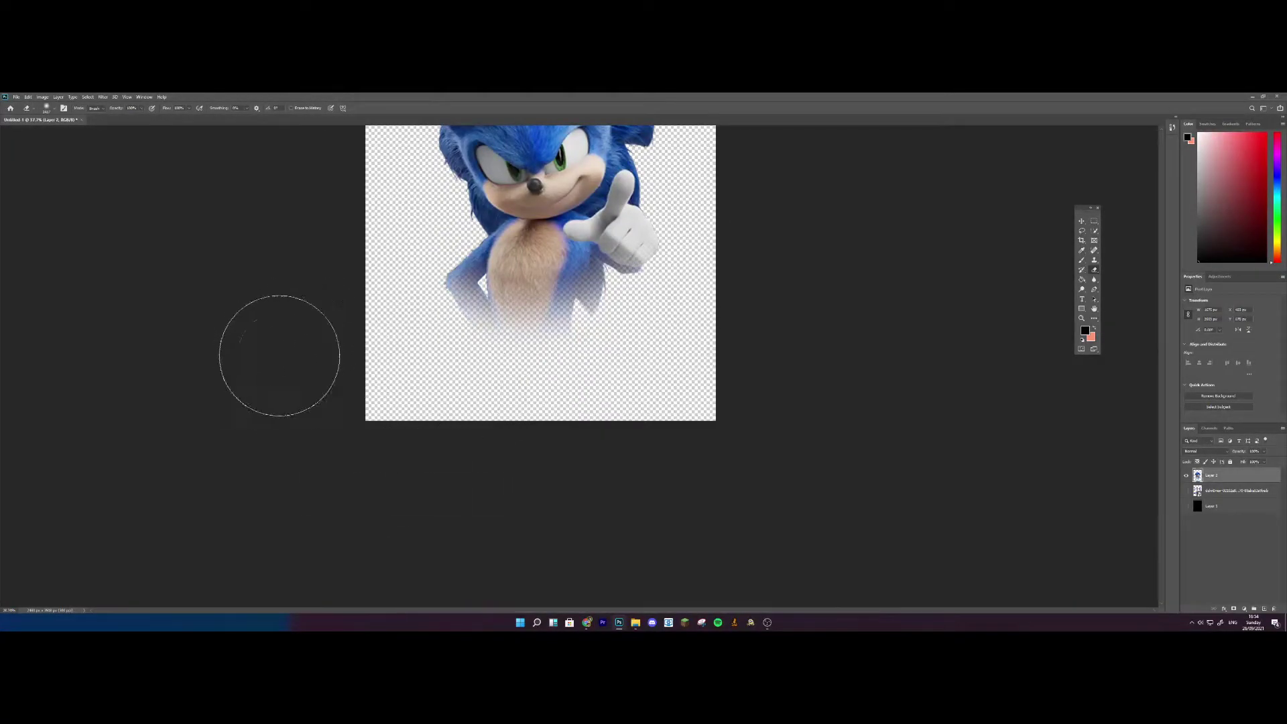
{"action": "scroll", "coordinate": [279, 356], "scroll_direction": "down", "scroll_amount": 2}
{"action": "scroll", "coordinate": [331, 351], "scroll_direction": "up", "scroll_amount": 2}
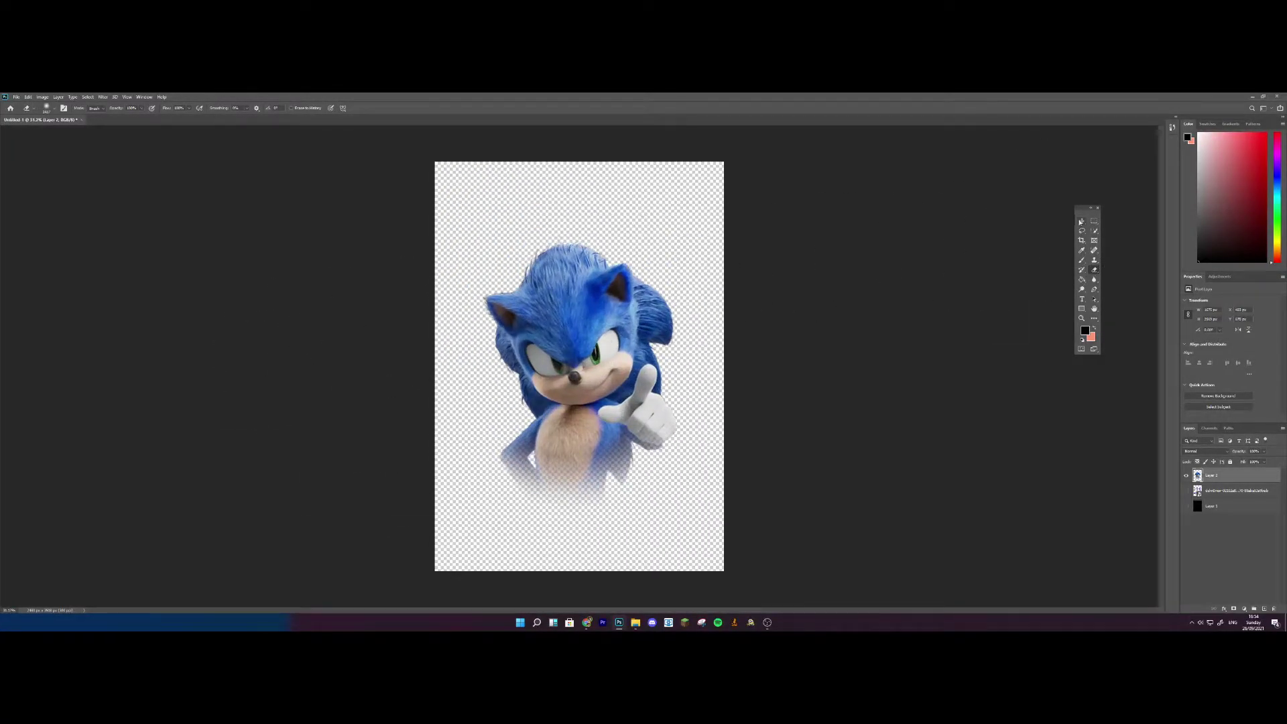
{"action": "left_click_drag", "start_coordinate": [562, 375], "coordinate": [573, 416]}
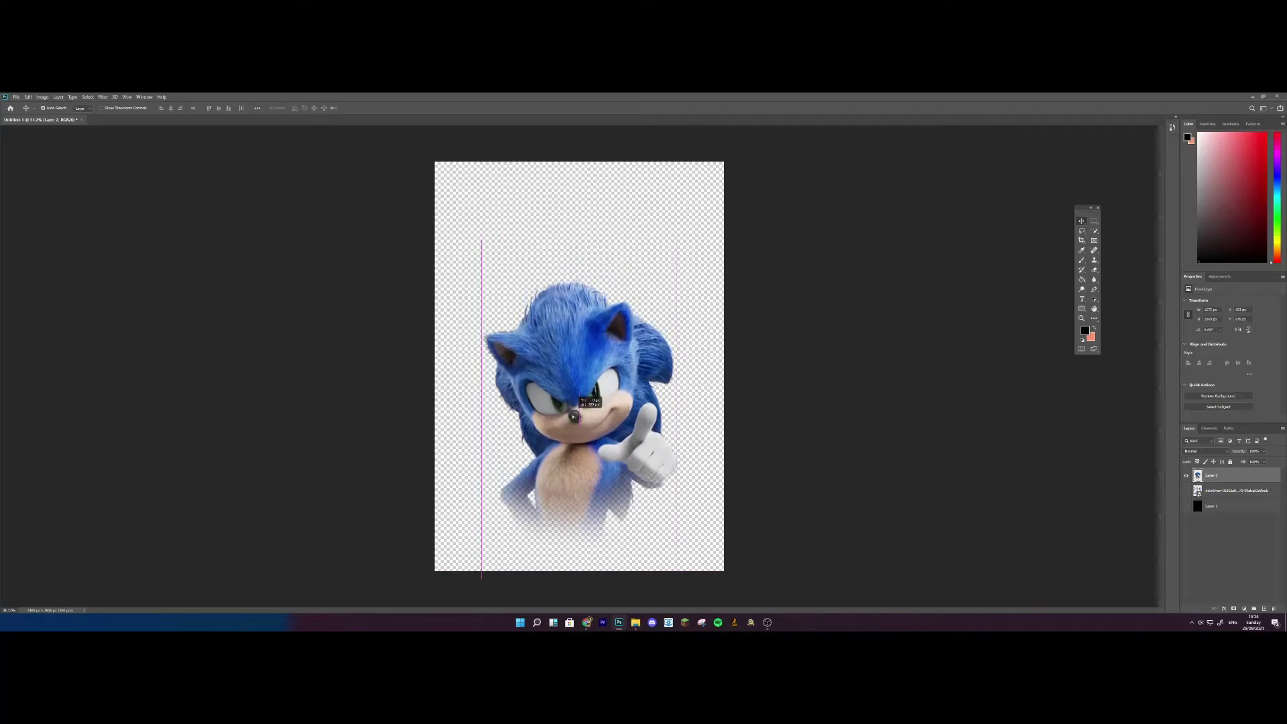
Drag the Tails image from the assets folder into the poster.
{"action": "left_click", "coordinate": [636, 622]}
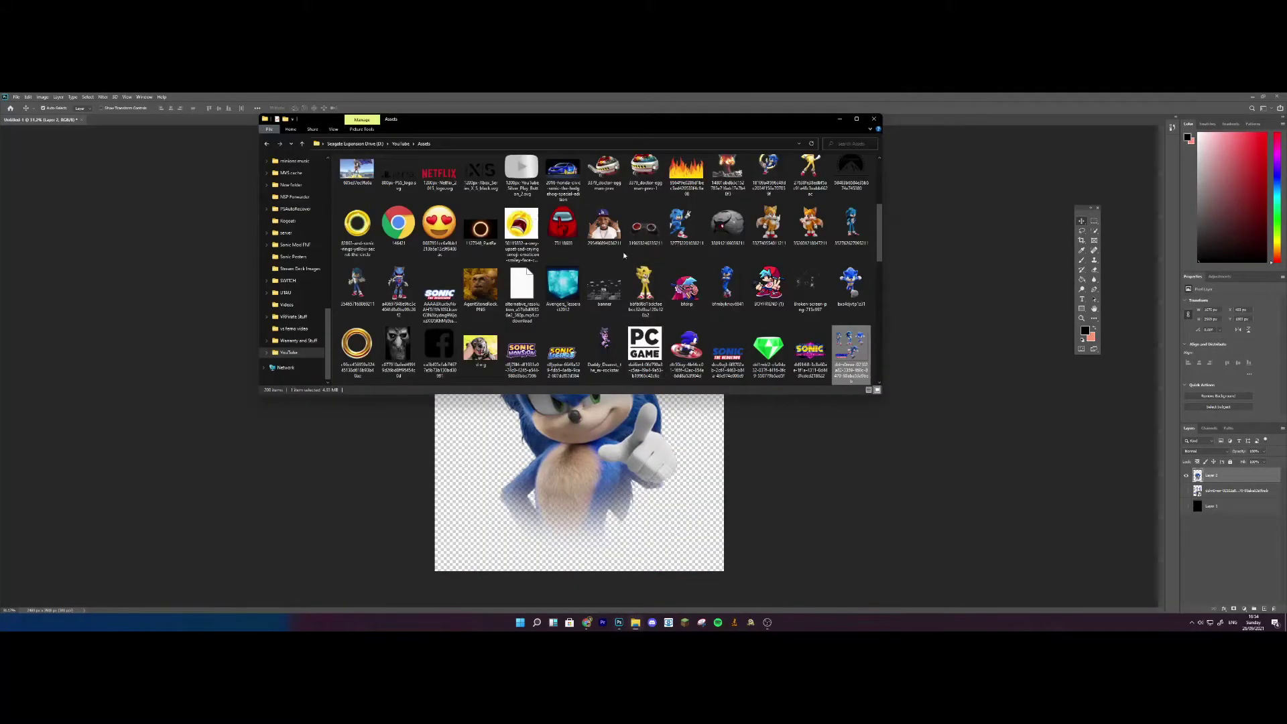
{"action": "left_click_drag", "start_coordinate": [769, 225], "coordinate": [679, 341]}
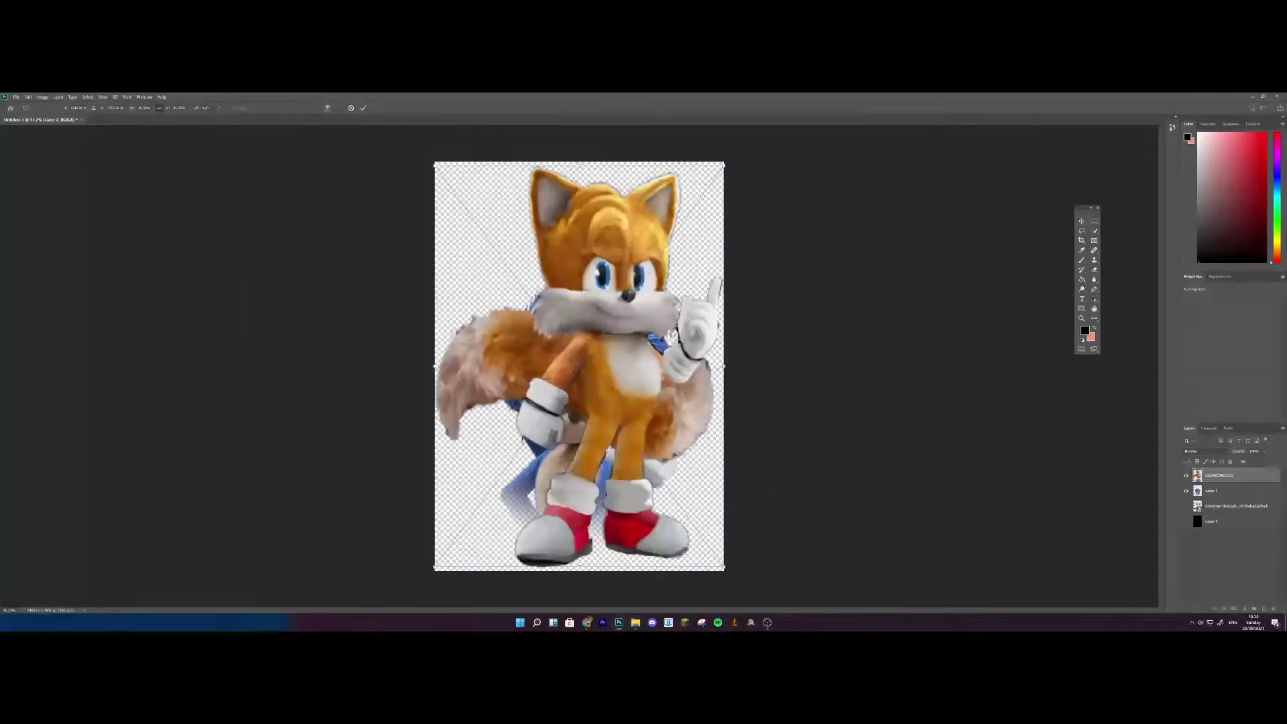
{"action": "left_click", "coordinate": [1095, 269]}
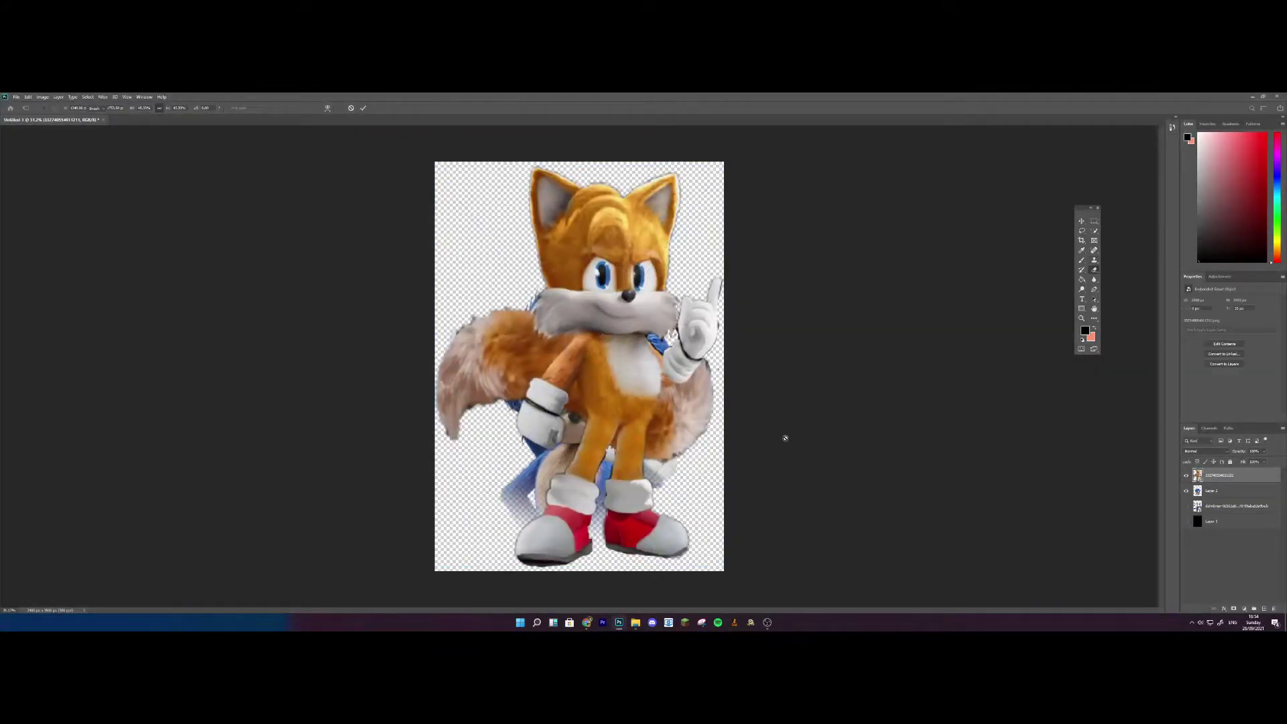
Rasterize the Tails layer and erase his legs, shoes, lower tail and hips.
{"action": "right_click", "coordinate": [1228, 480]}
{"action": "left_click", "coordinate": [1217, 291]}
{"action": "scroll", "coordinate": [358, 450], "scroll_direction": "down", "scroll_amount": 1}
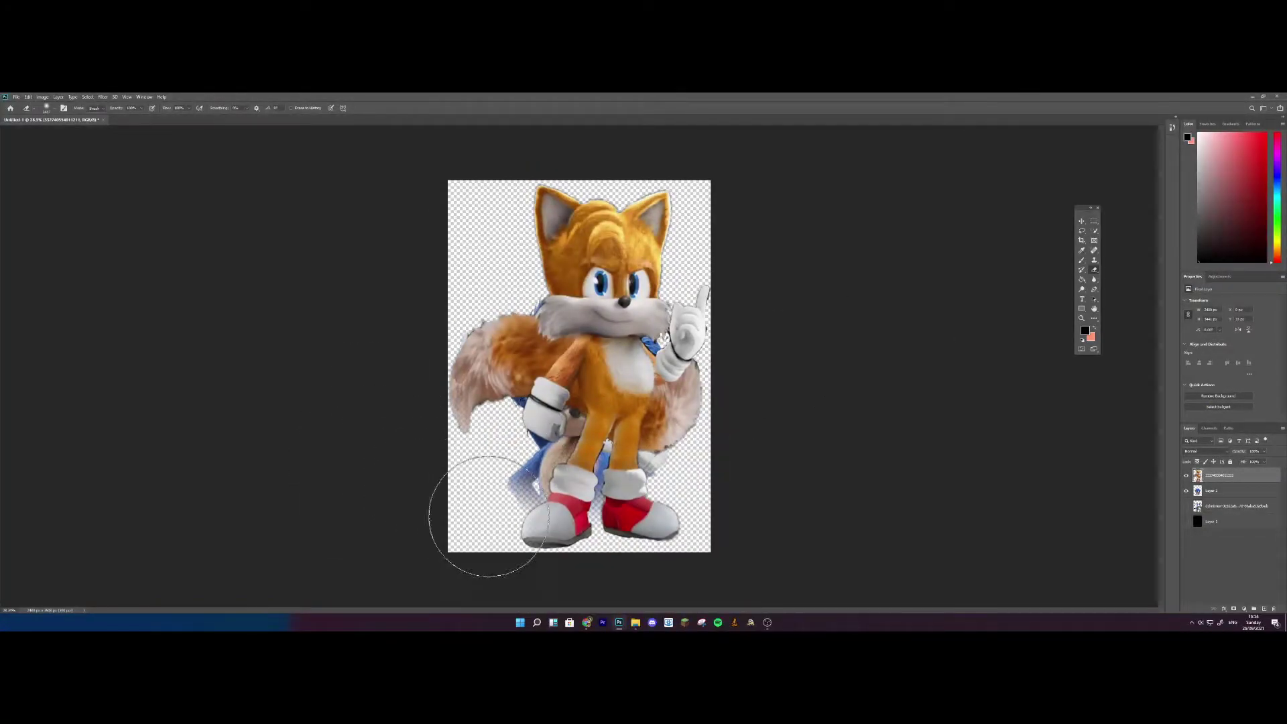
{"action": "mouse_move", "coordinate": [489, 516]}
{"action": "left_mouse_down"}
{"action": "mouse_move", "coordinate": [584, 531]}
{"action": "mouse_move", "coordinate": [660, 520]}
{"action": "mouse_move", "coordinate": [753, 503]}
{"action": "left_mouse_up"}
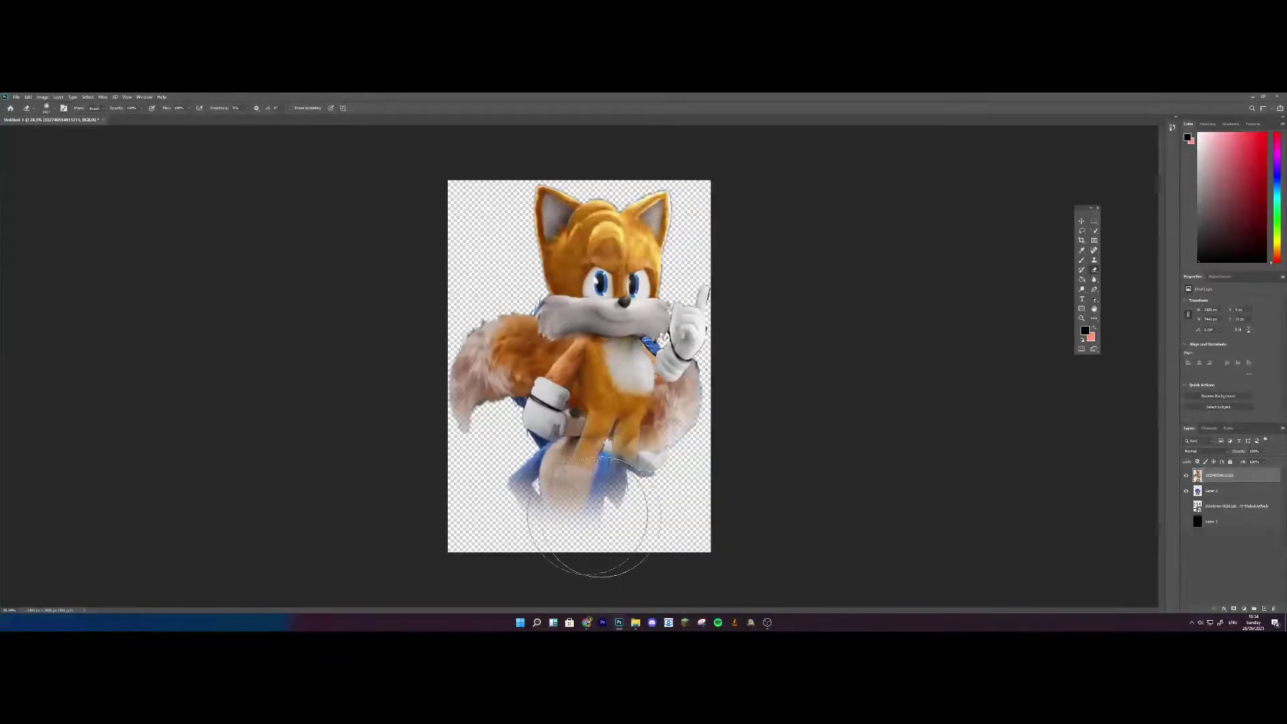
{"action": "mouse_move", "coordinate": [588, 515]}
{"action": "left_mouse_down"}
{"action": "mouse_move", "coordinate": [464, 471]}
{"action": "mouse_move", "coordinate": [384, 413]}
{"action": "mouse_move", "coordinate": [423, 454]}
{"action": "mouse_move", "coordinate": [377, 391]}
{"action": "mouse_move", "coordinate": [385, 410]}
{"action": "mouse_move", "coordinate": [493, 472]}
{"action": "mouse_move", "coordinate": [464, 475]}
{"action": "mouse_move", "coordinate": [549, 495]}
{"action": "mouse_move", "coordinate": [666, 487]}
{"action": "mouse_move", "coordinate": [612, 487]}
{"action": "mouse_move", "coordinate": [796, 437]}
{"action": "left_mouse_up"}
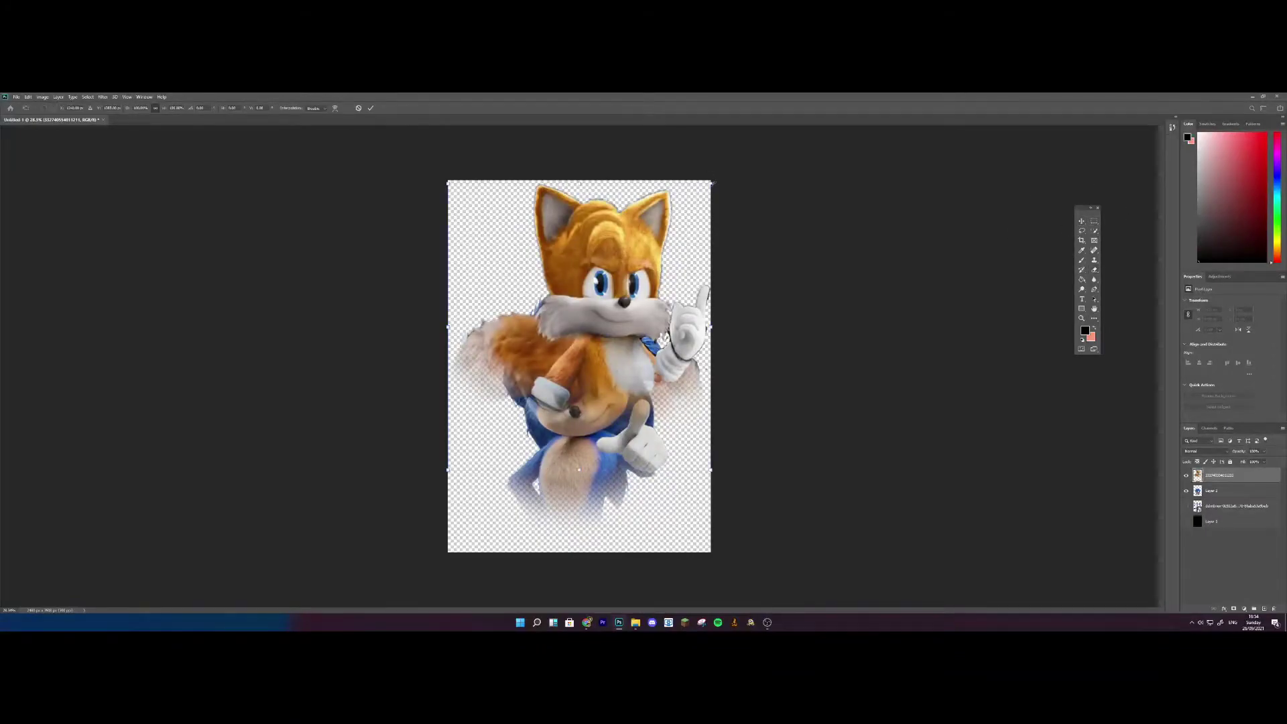
Shrink Tails to about 83% and move him to the upper left above Sonic.
{"action": "left_click_drag", "start_coordinate": [713, 183], "coordinate": [647, 213]}
{"action": "left_click_drag", "start_coordinate": [645, 334], "coordinate": [585, 286]}
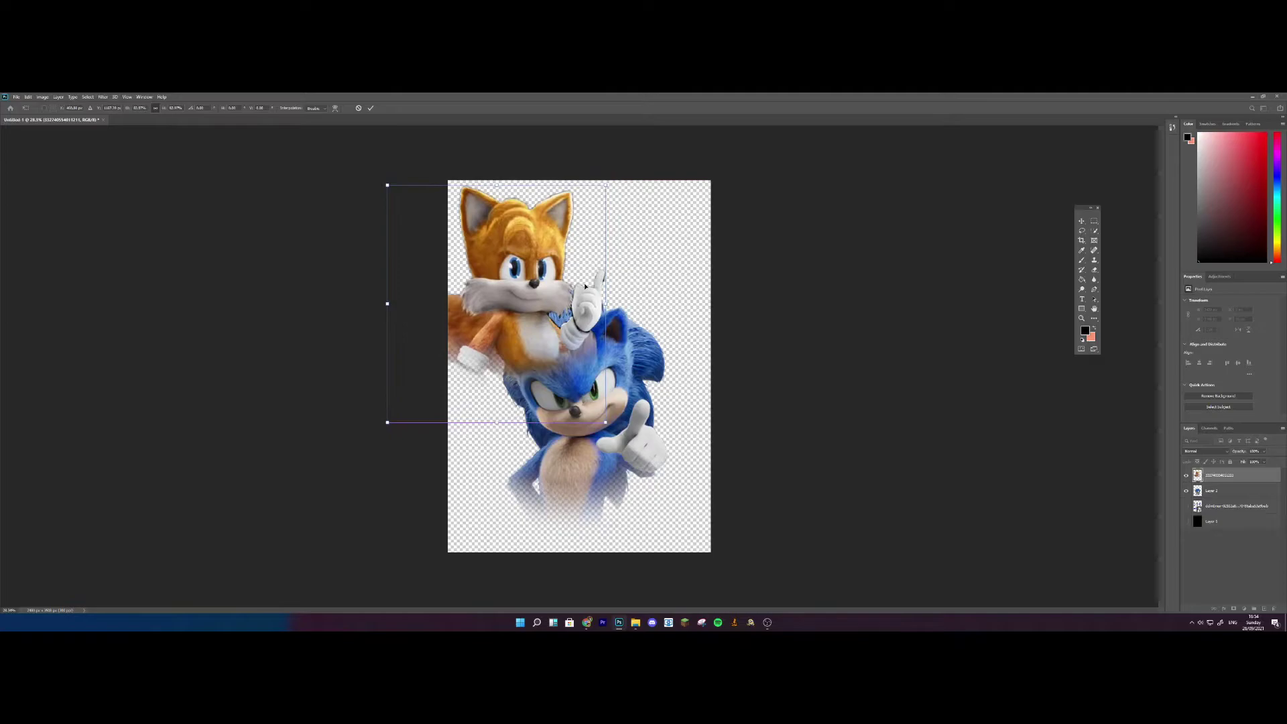
{"action": "left_click", "coordinate": [1081, 221]}
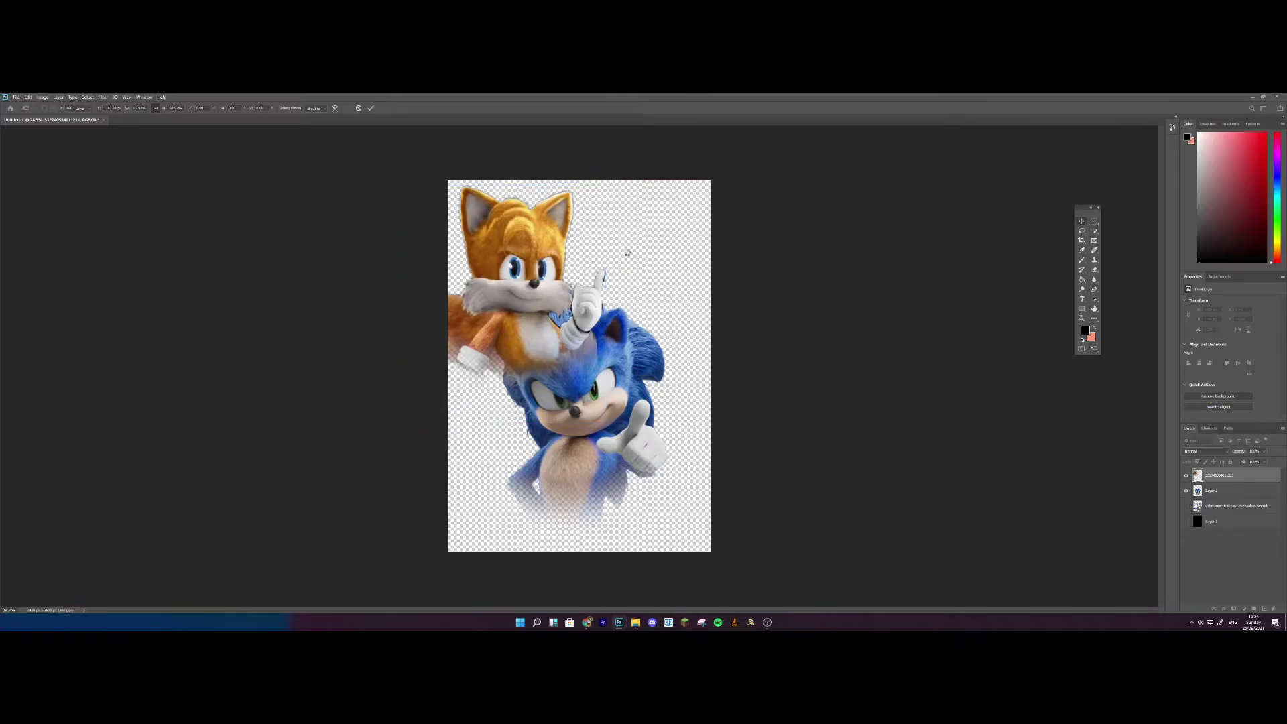
{"action": "left_click", "coordinate": [1095, 261]}
{"action": "scroll", "coordinate": [698, 268], "scroll_direction": "up", "scroll_amount": 4}
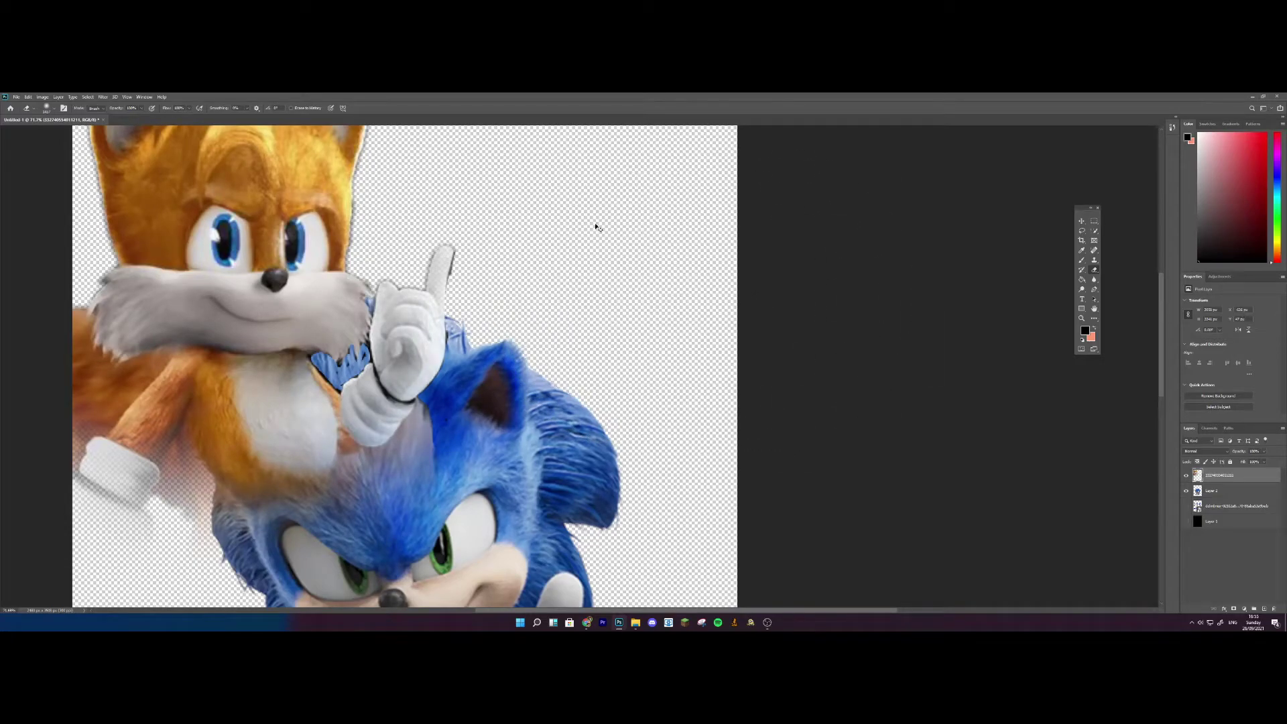
{"action": "left_click", "coordinate": [47, 108]}
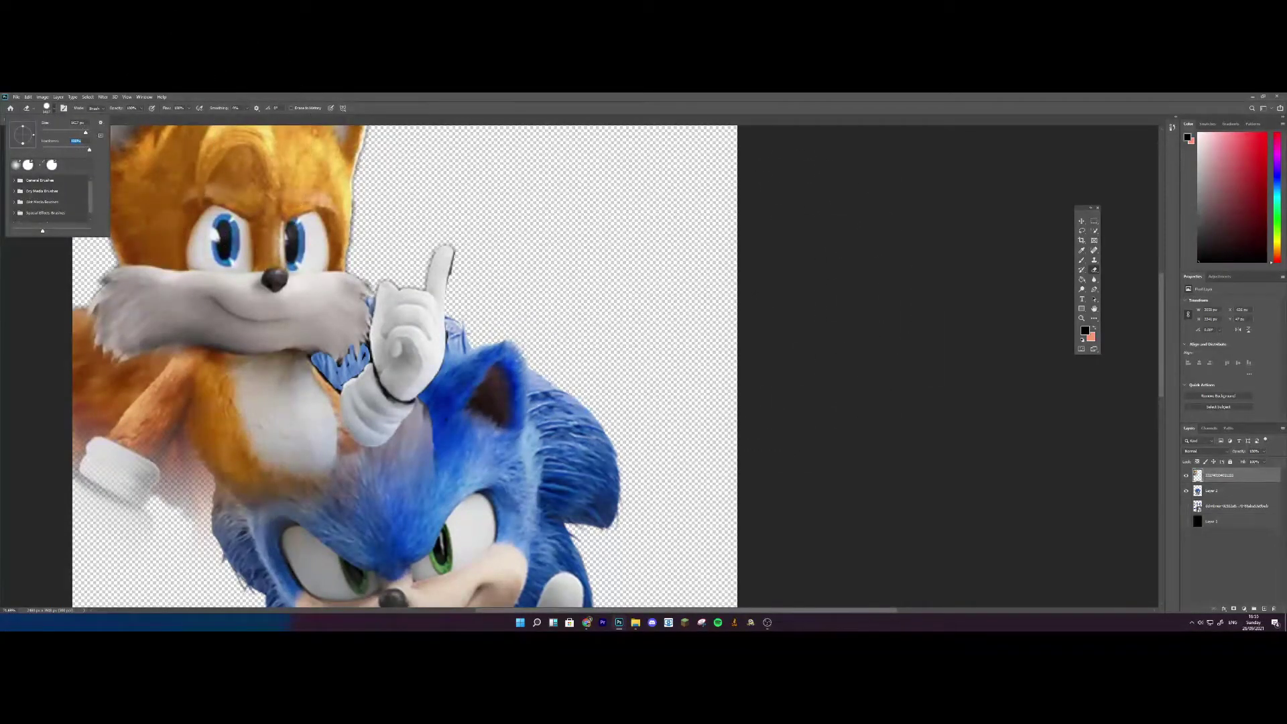
{"action": "key", "text": "Return"}
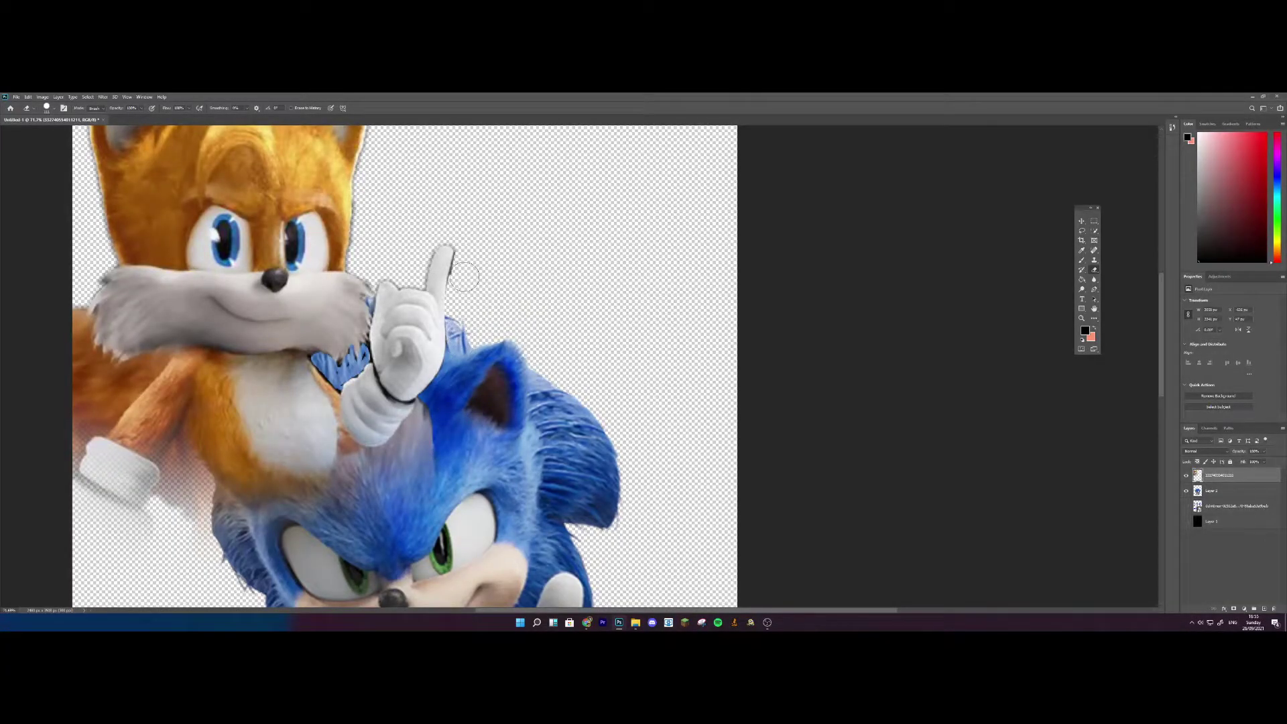
{"action": "scroll", "coordinate": [325, 373], "scroll_direction": "up", "scroll_amount": 6}
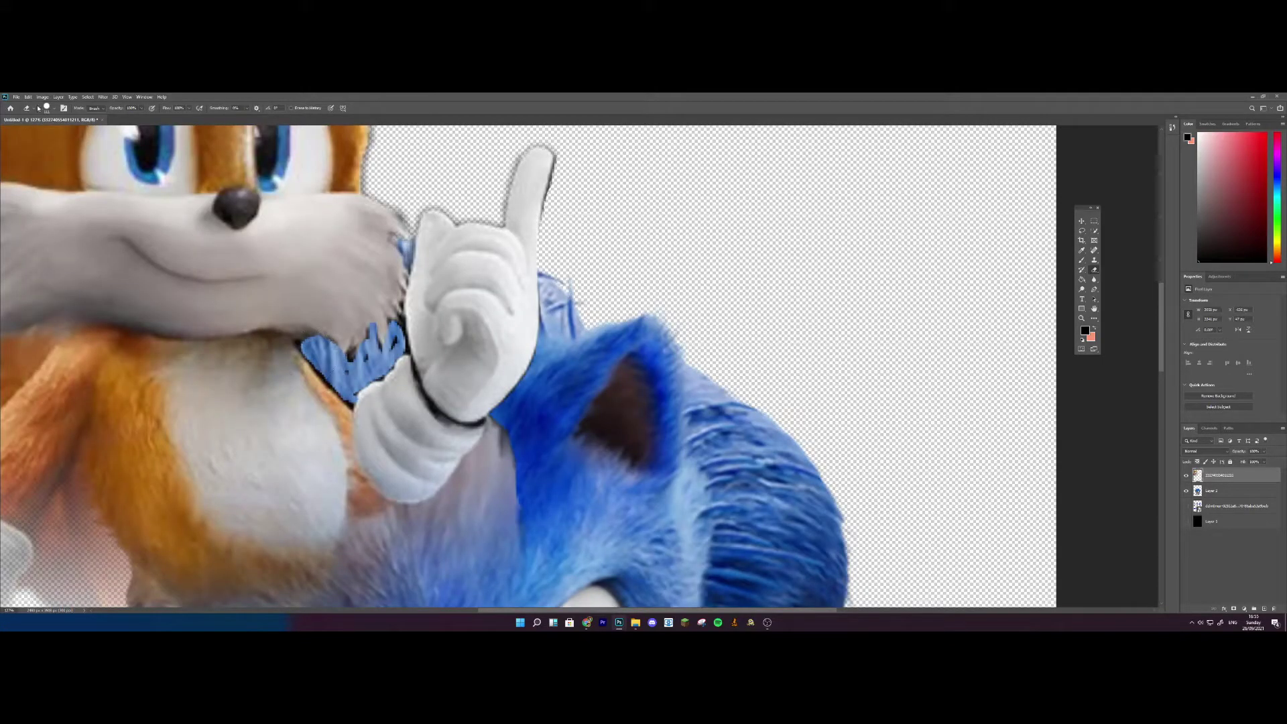
{"action": "left_click", "coordinate": [53, 108]}
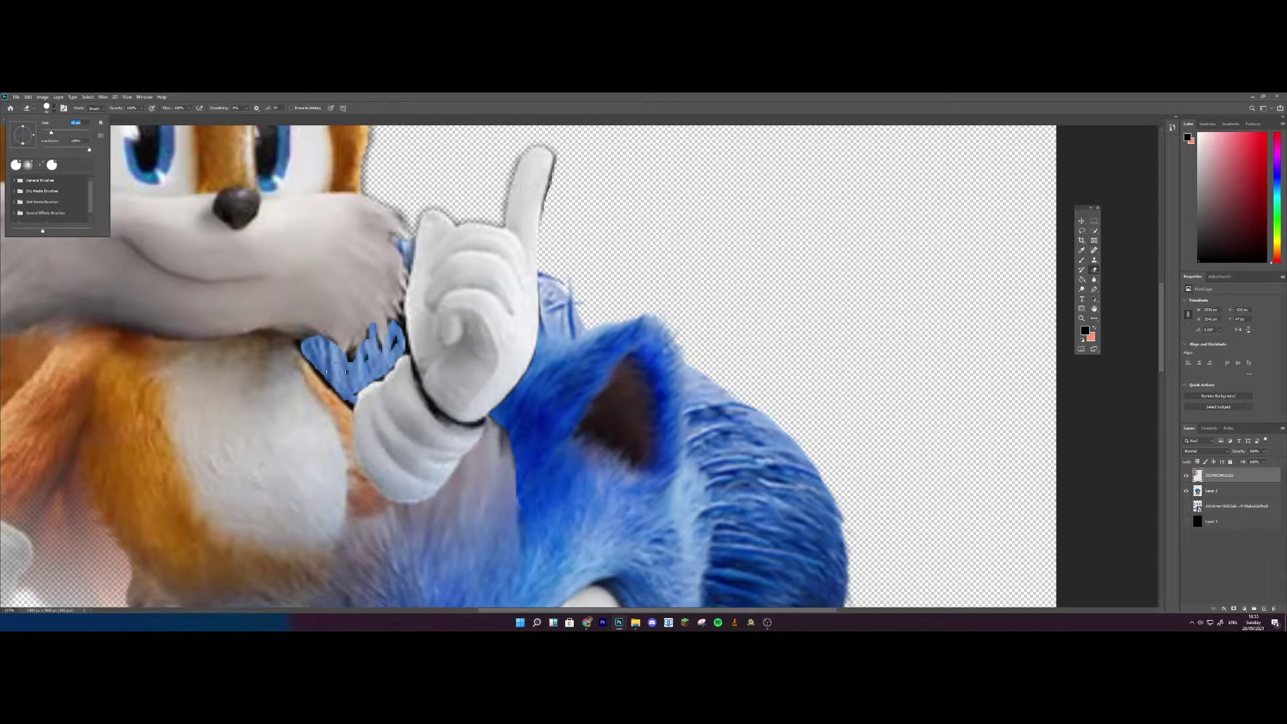
{"action": "left_click", "coordinate": [360, 372]}
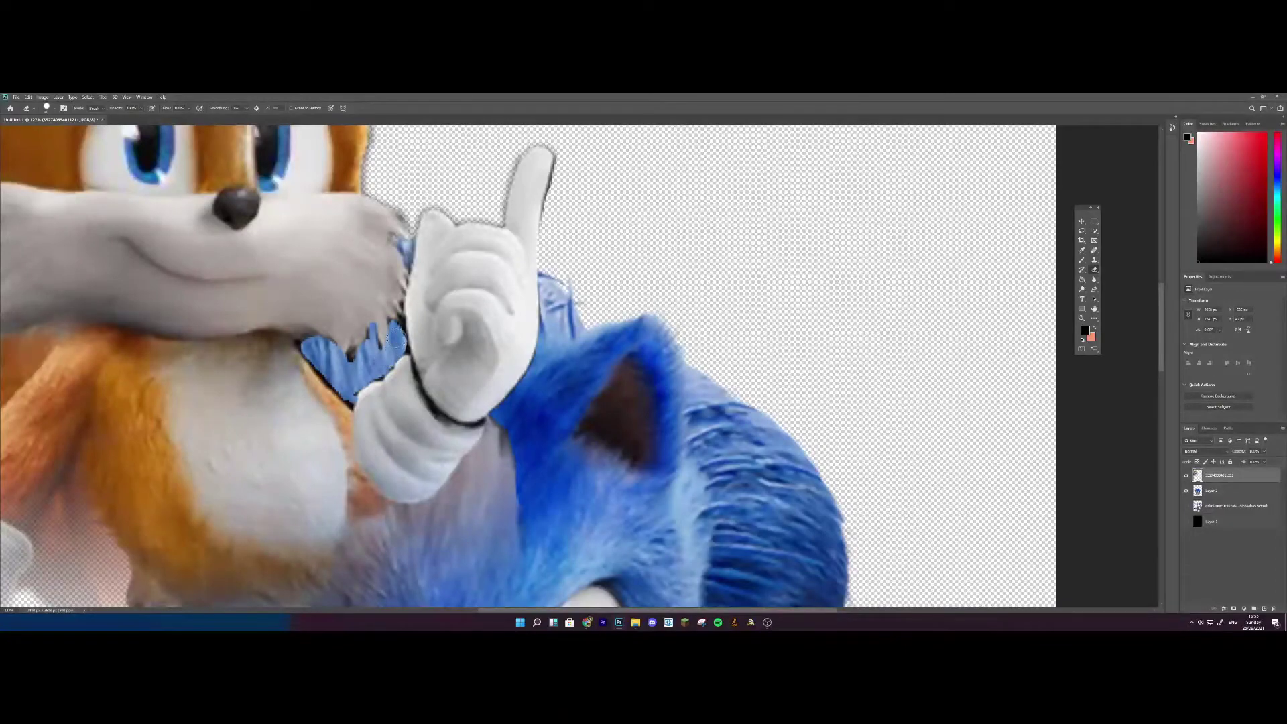
{"action": "scroll", "coordinate": [261, 317], "scroll_direction": "down", "scroll_amount": 5}
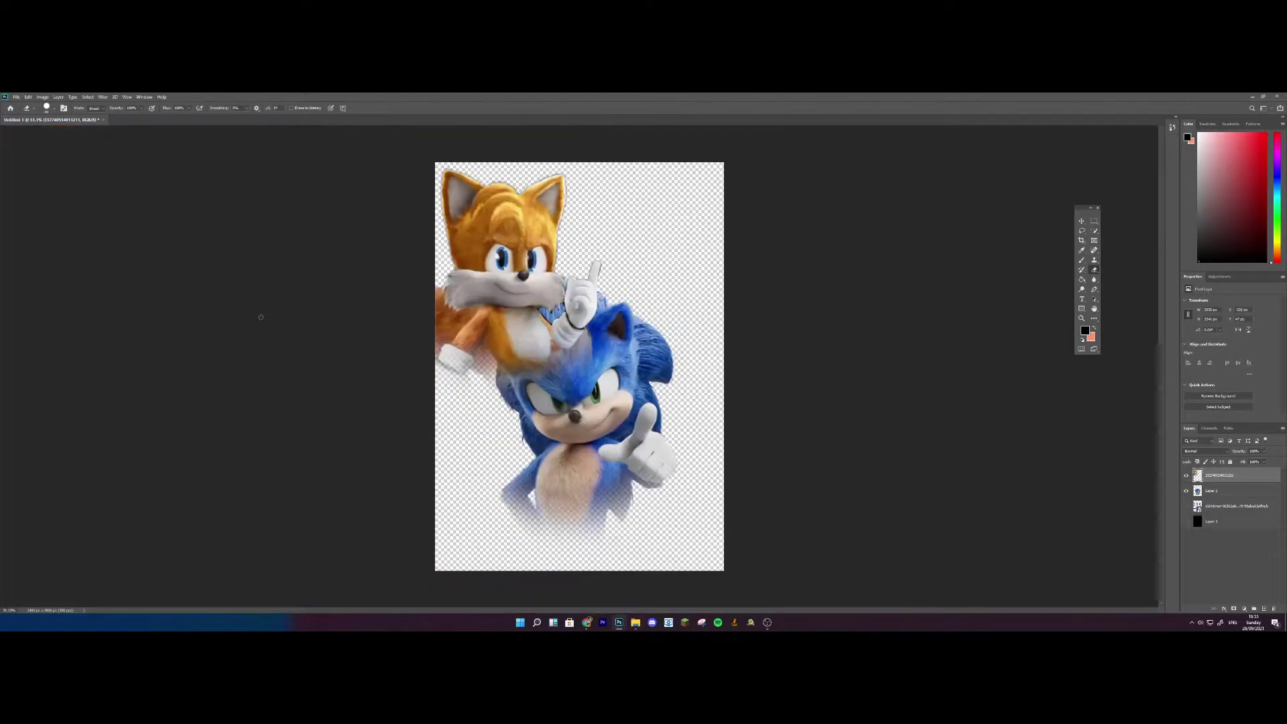
{"action": "scroll", "coordinate": [474, 300], "scroll_direction": "up", "scroll_amount": 1}
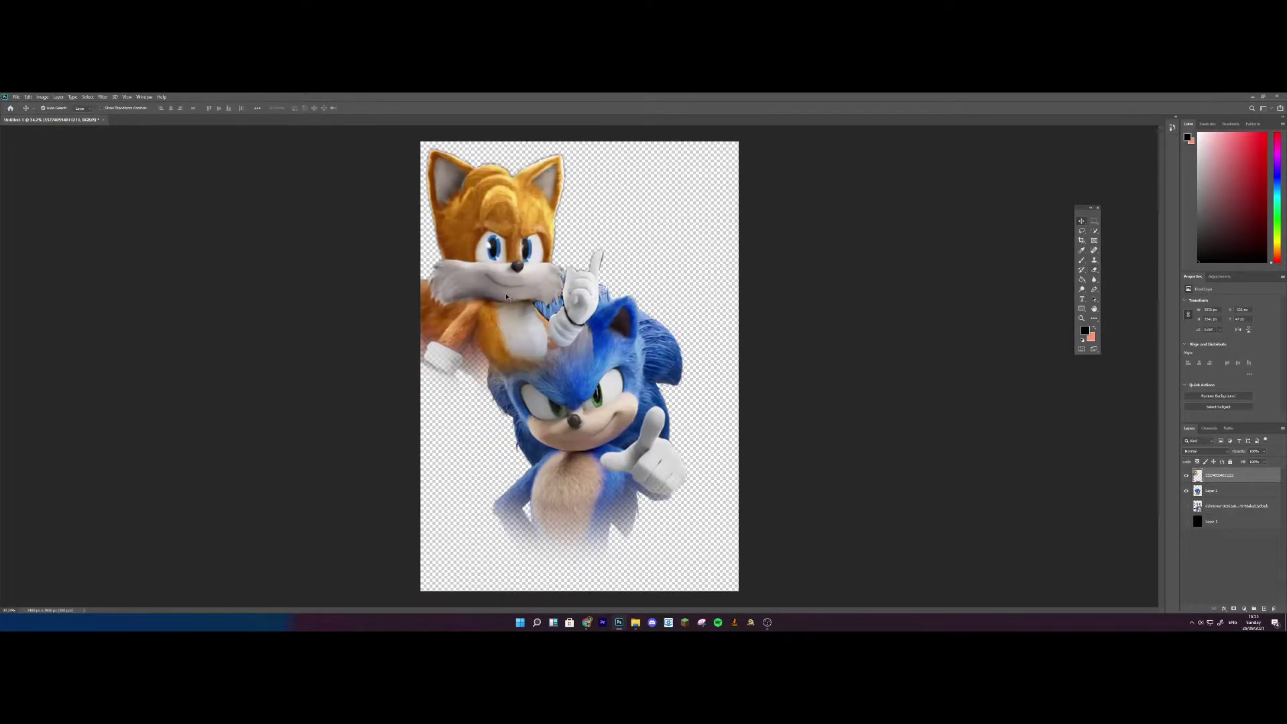
Shrink Tails, move him to the top edge, and stack him behind Sonic.
{"action": "key", "text": "ctrl+t"}
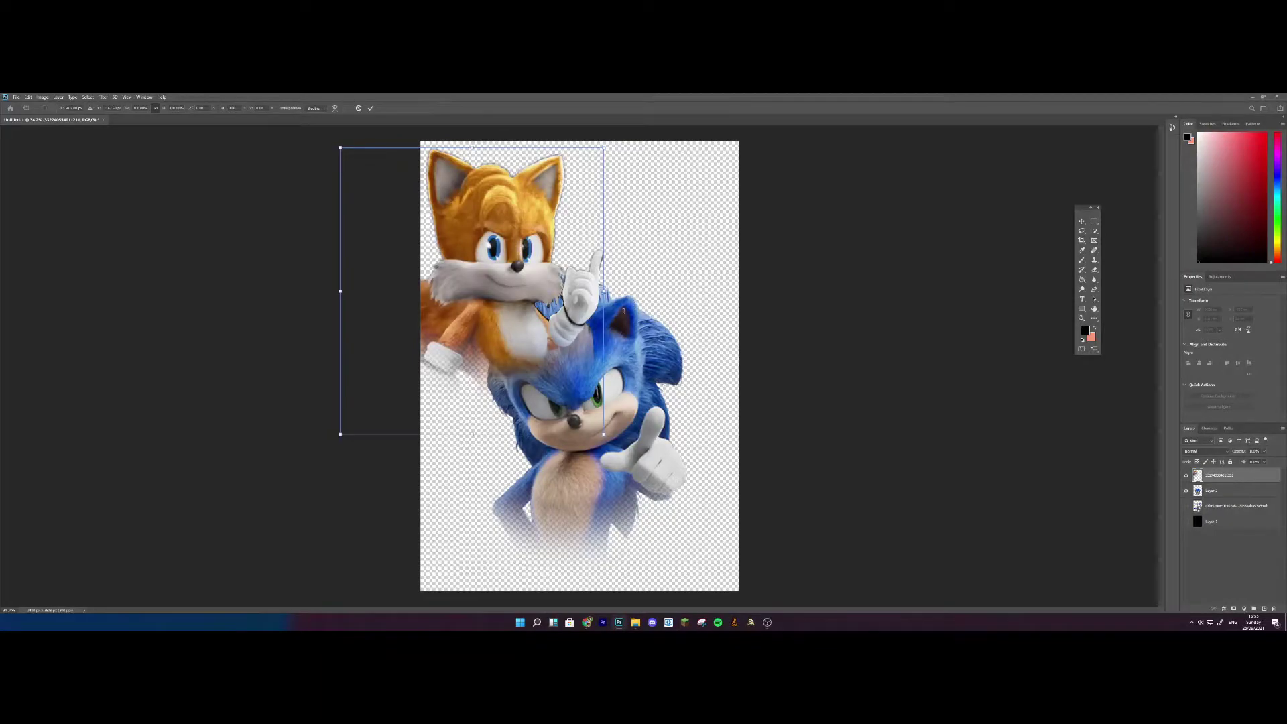
{"action": "left_click_drag", "start_coordinate": [603, 292], "coordinate": [557, 280]}
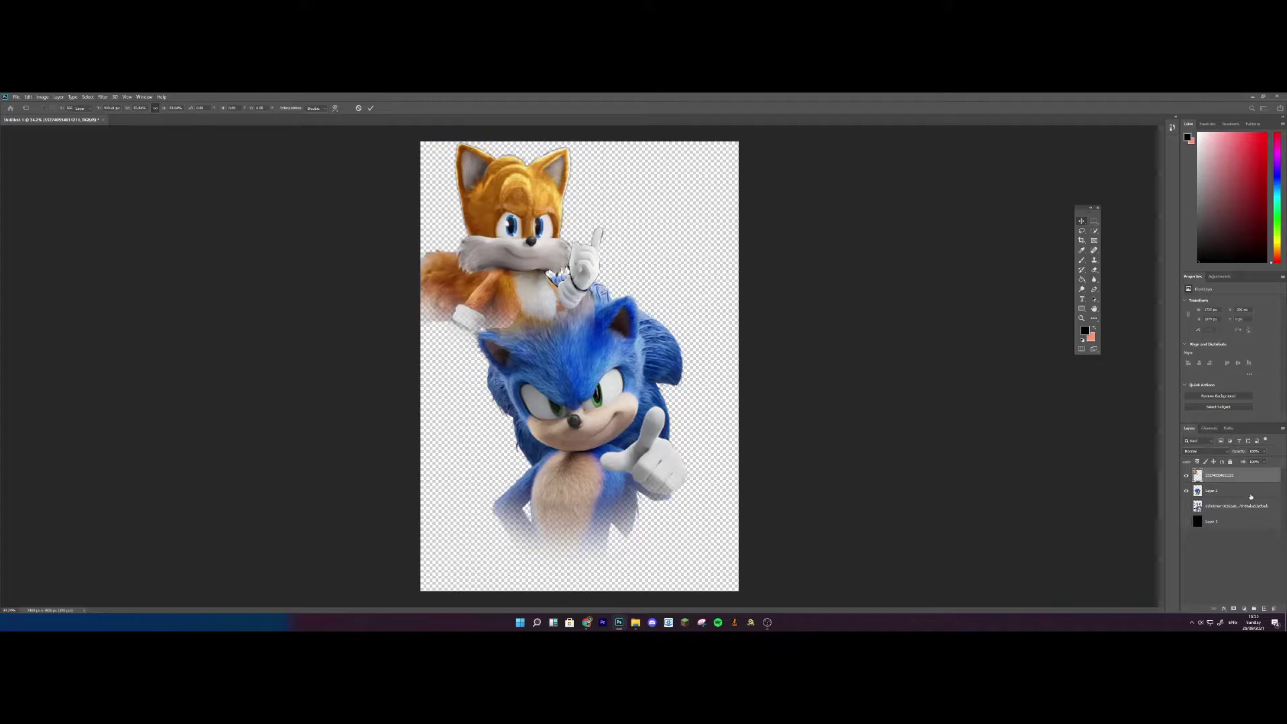
{"action": "left_click_drag", "start_coordinate": [1252, 497], "coordinate": [1252, 500]}
{"action": "left_click_drag", "start_coordinate": [529, 216], "coordinate": [515, 221]}
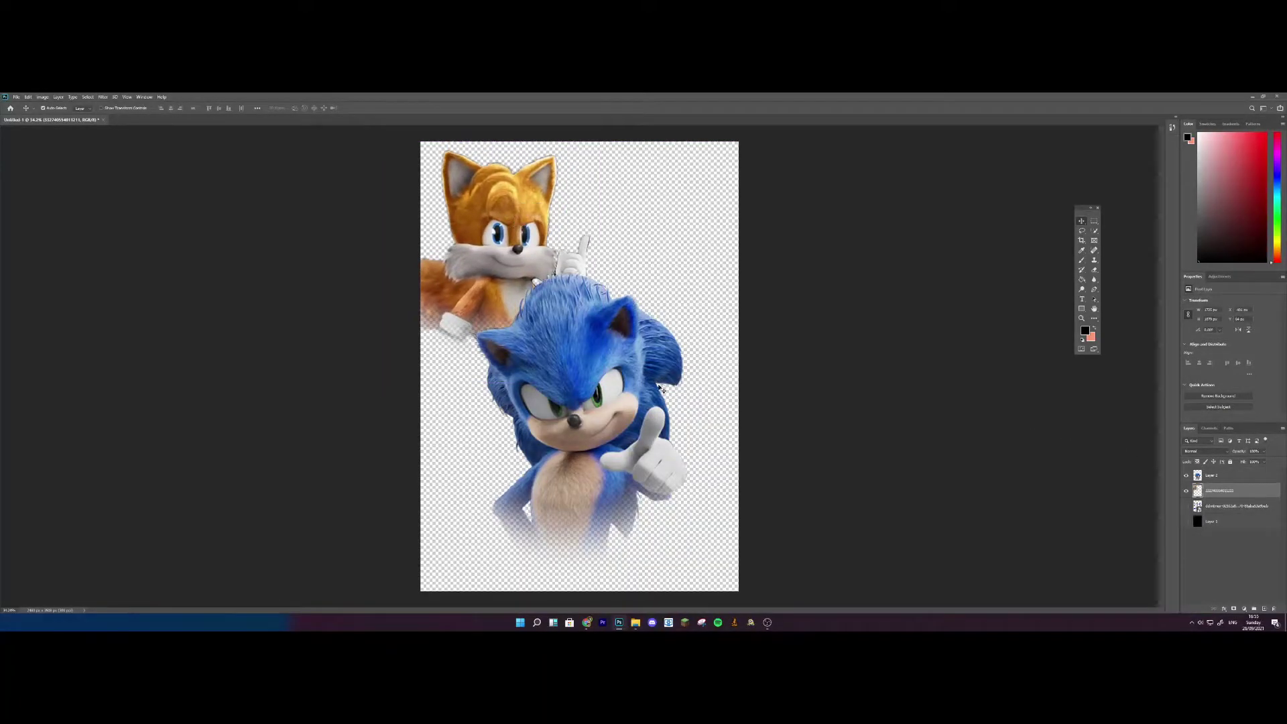
Preview Sonic Heroes artwork in the Google Images search results.
{"action": "mouse_move", "coordinate": [590, 624]}
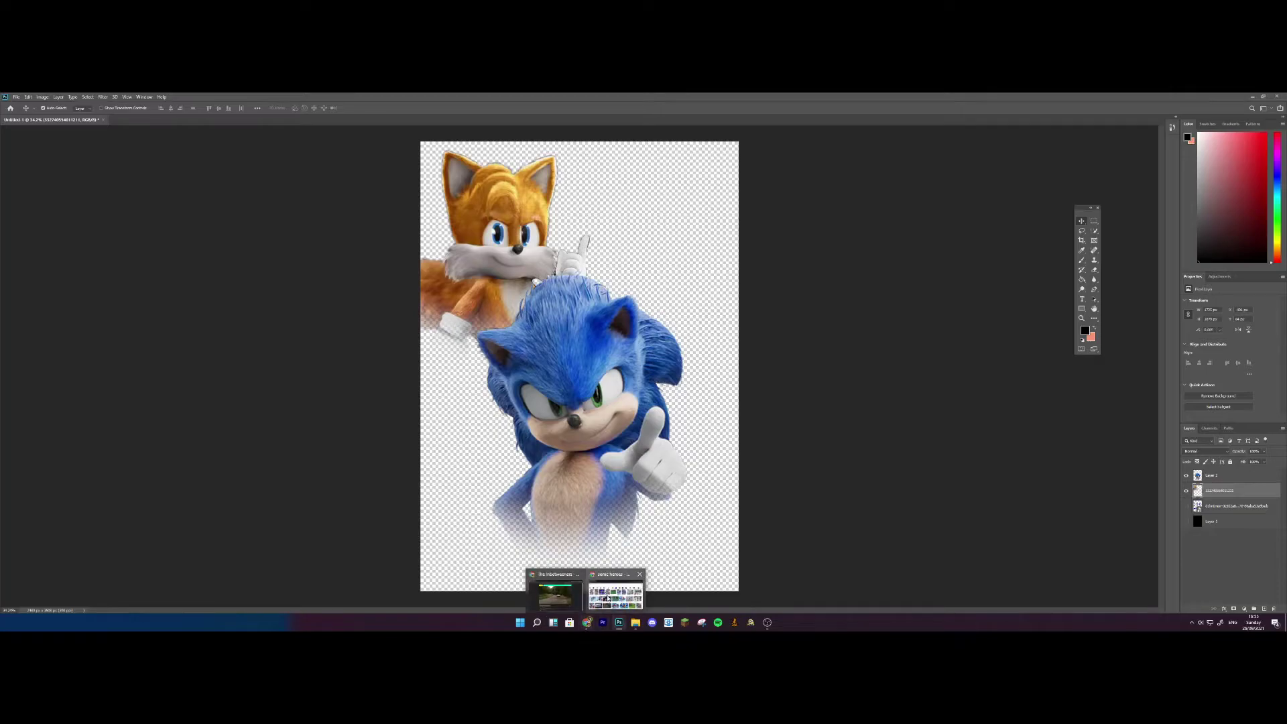
{"action": "left_click", "coordinate": [616, 589]}
{"action": "scroll", "coordinate": [529, 251], "scroll_direction": "up", "scroll_amount": 1}
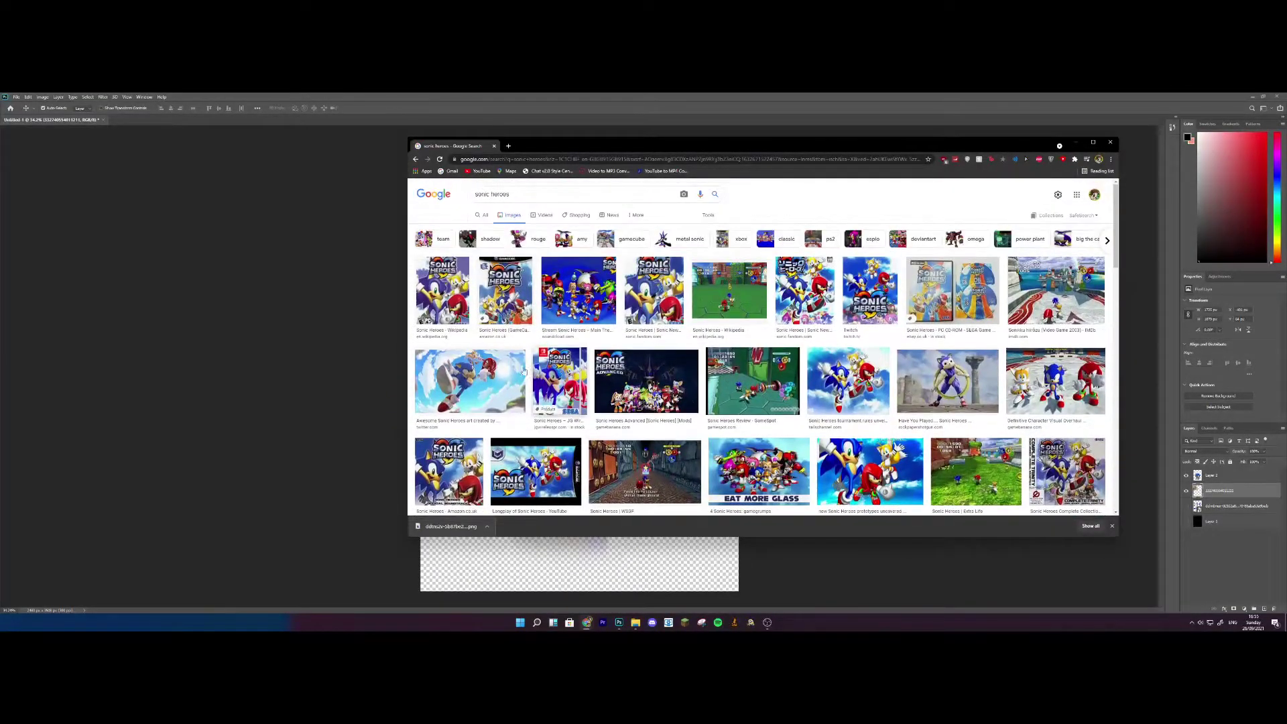
{"action": "left_click", "coordinate": [469, 382]}
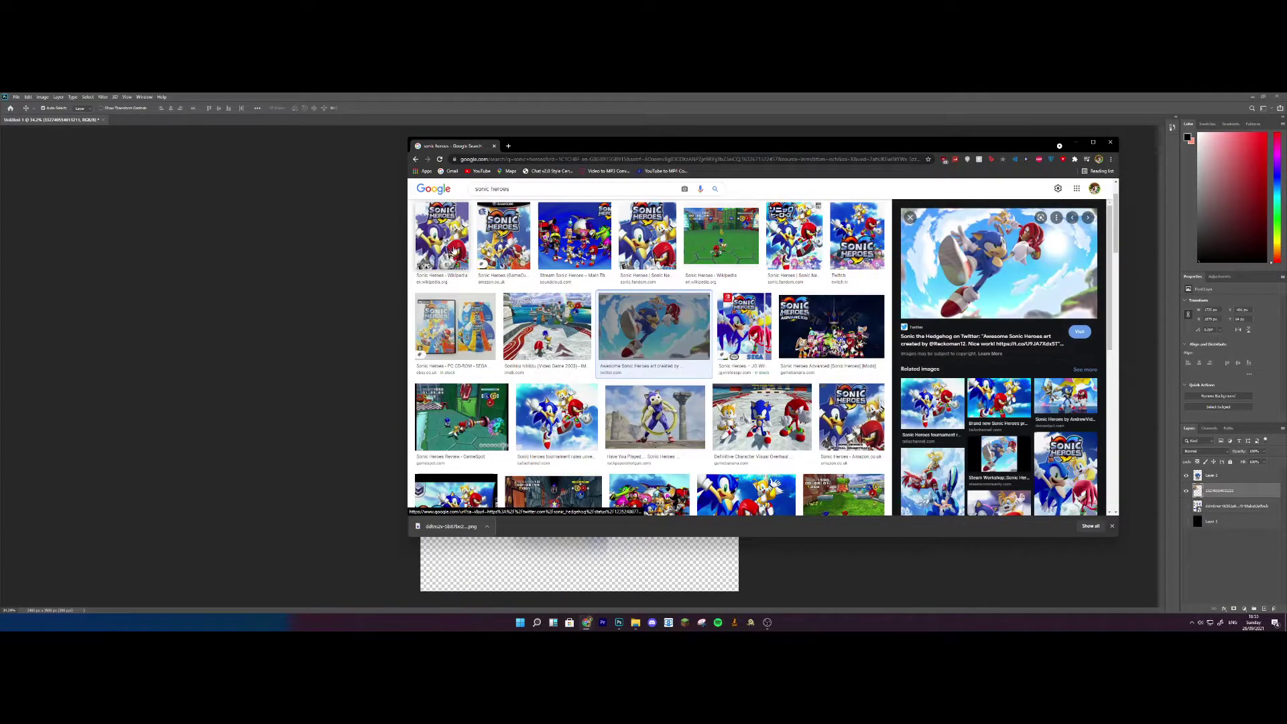
{"action": "left_click", "coordinate": [454, 250]}
{"action": "left_click", "coordinate": [737, 555]}
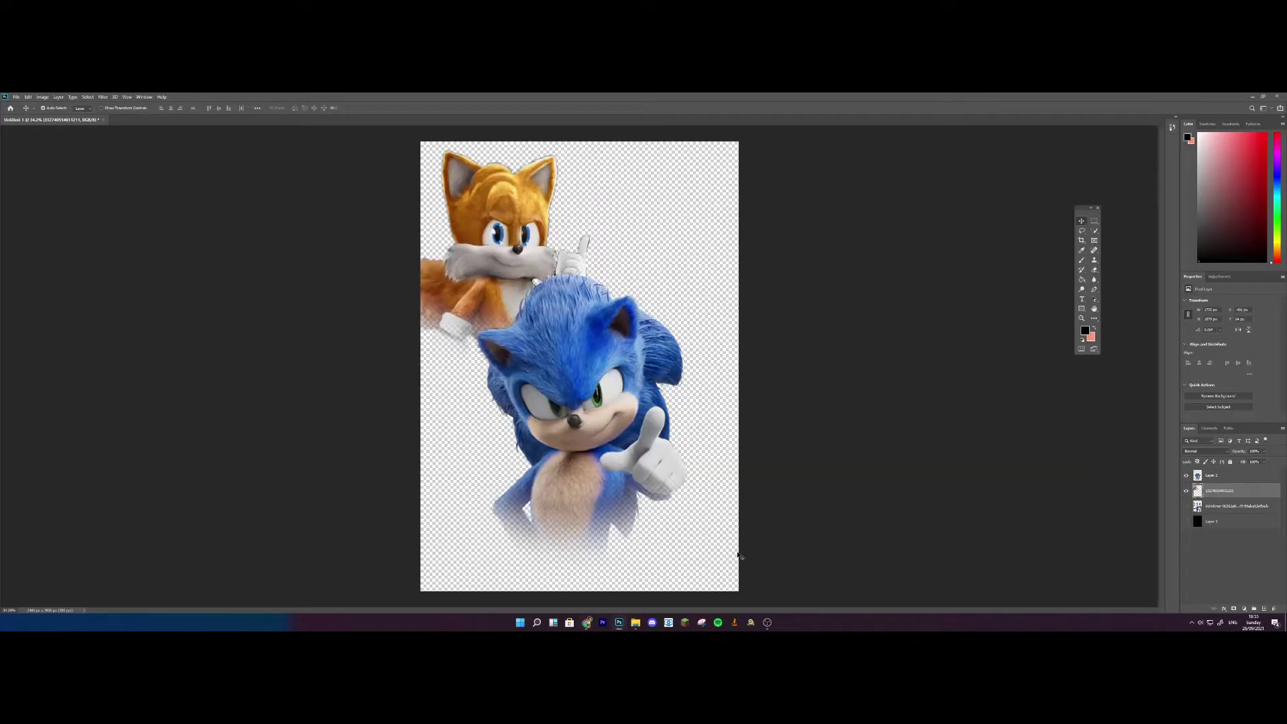
Place the Knuckles image from the character folder onto the poster.
{"action": "left_click", "coordinate": [637, 622]}
{"action": "scroll", "coordinate": [537, 268], "scroll_direction": "down", "scroll_amount": 2}
{"action": "left_click", "coordinate": [438, 298]}
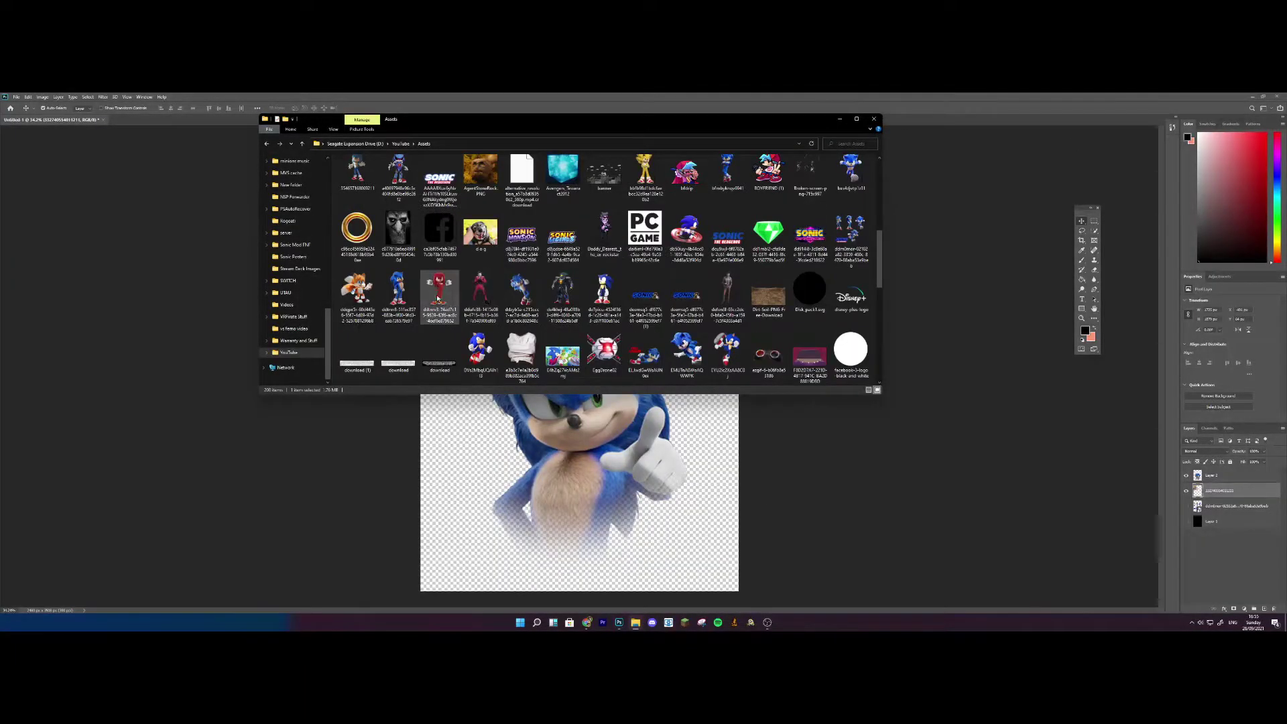
{"action": "scroll", "coordinate": [437, 298], "scroll_direction": "down", "scroll_amount": 2}
{"action": "scroll", "coordinate": [438, 298], "scroll_direction": "up", "scroll_amount": 1}
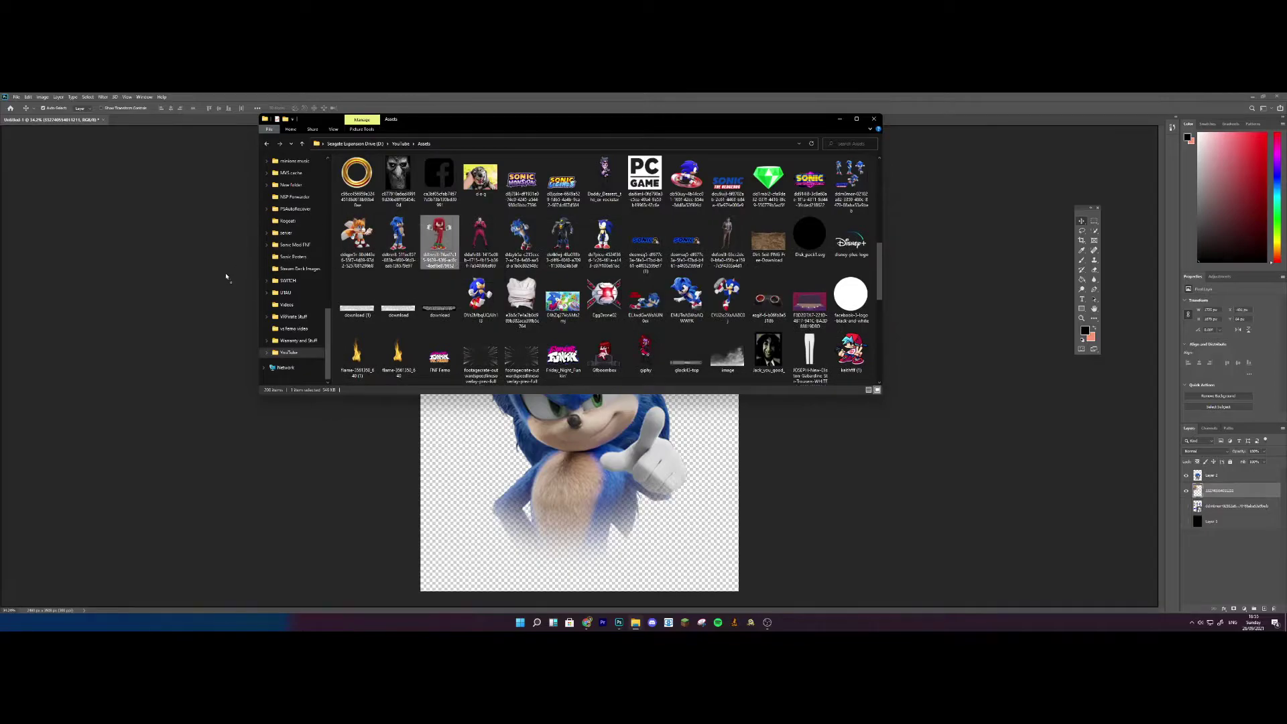
{"action": "left_click_drag", "start_coordinate": [226, 277], "coordinate": [253, 264]}
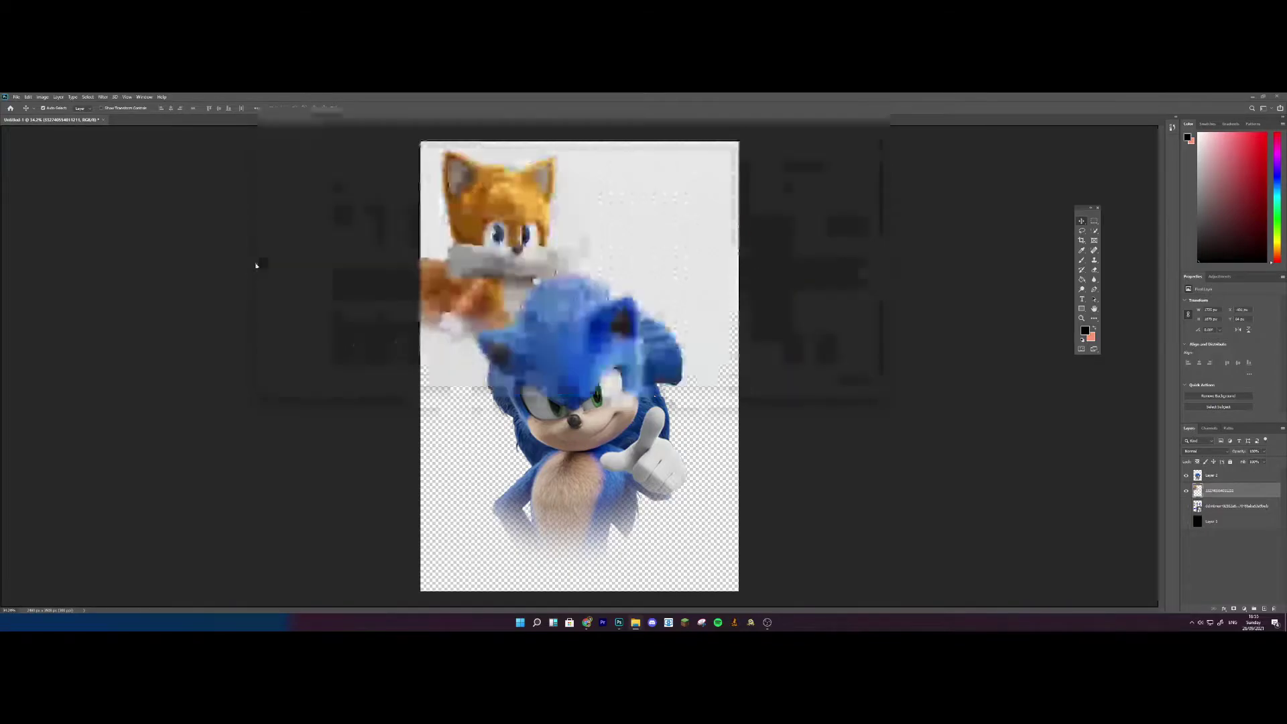
{"action": "right_click", "coordinate": [597, 367]}
Flip Knuckles horizontally, enlarge him, and place him against the top edge.
{"action": "left_click", "coordinate": [624, 481]}
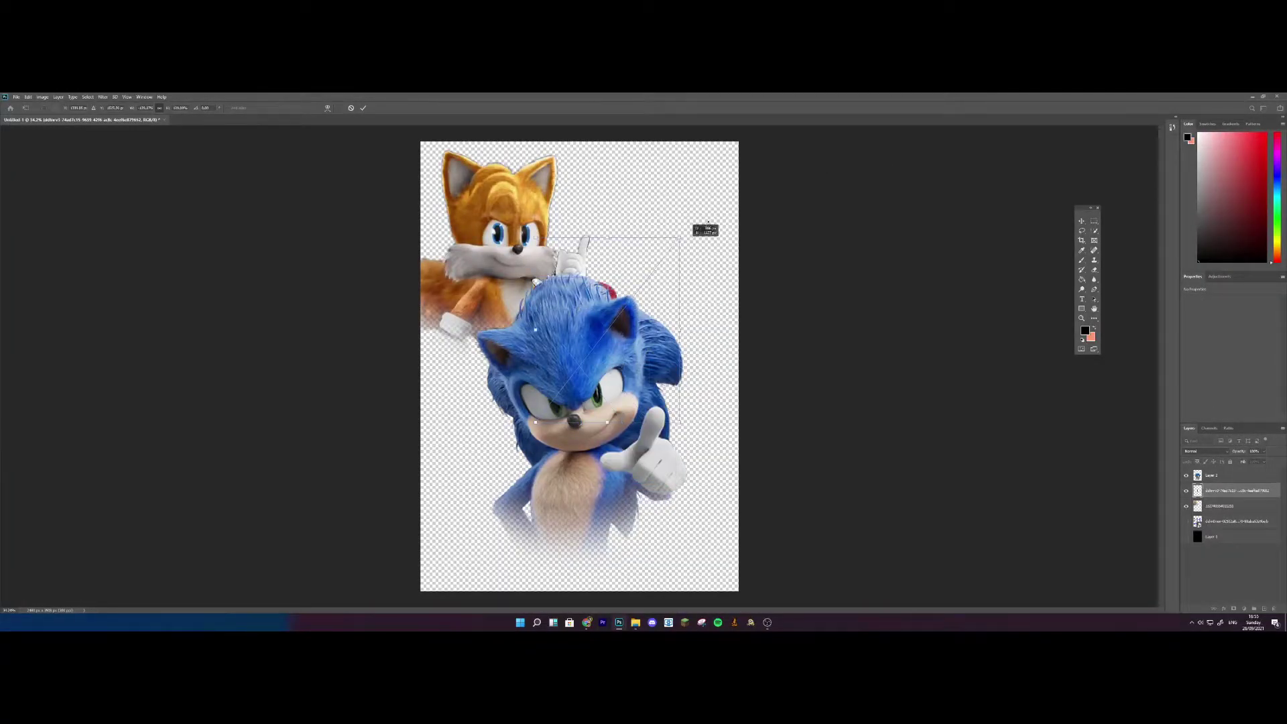
{"action": "left_click_drag", "start_coordinate": [707, 223], "coordinate": [820, 124]}
{"action": "left_click_drag", "start_coordinate": [705, 236], "coordinate": [720, 281]}
{"action": "key", "text": "Return"}
Rasterize the Knuckles layer and erase his lower body and shoes with a large eraser.
{"action": "key", "text": "e"}
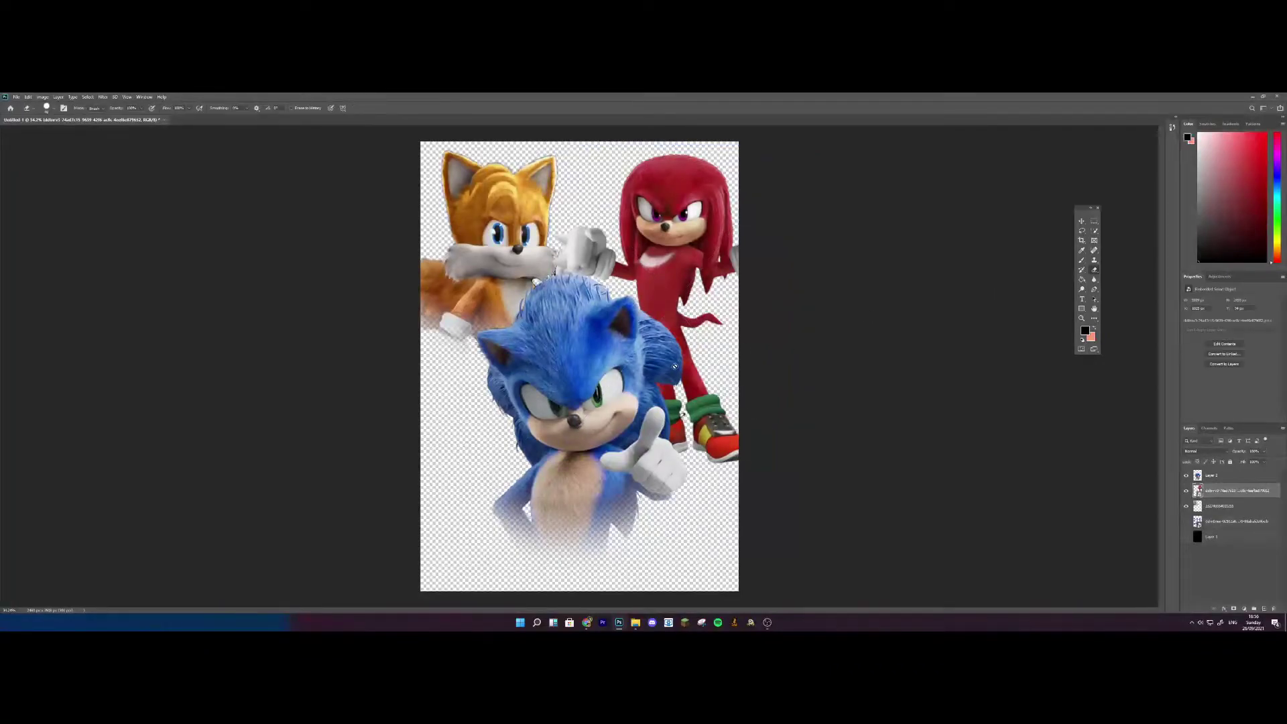
{"action": "right_click", "coordinate": [1227, 490]}
{"action": "left_click", "coordinate": [1206, 297]}
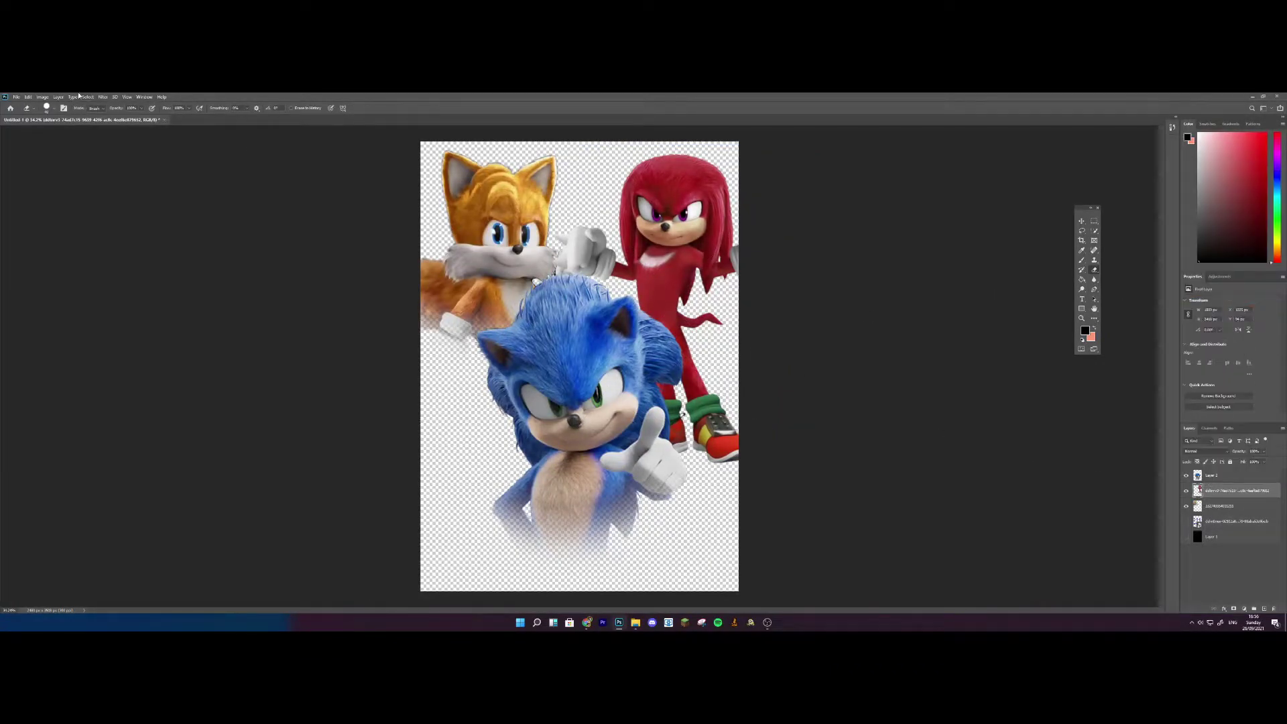
{"action": "left_click", "coordinate": [50, 109]}
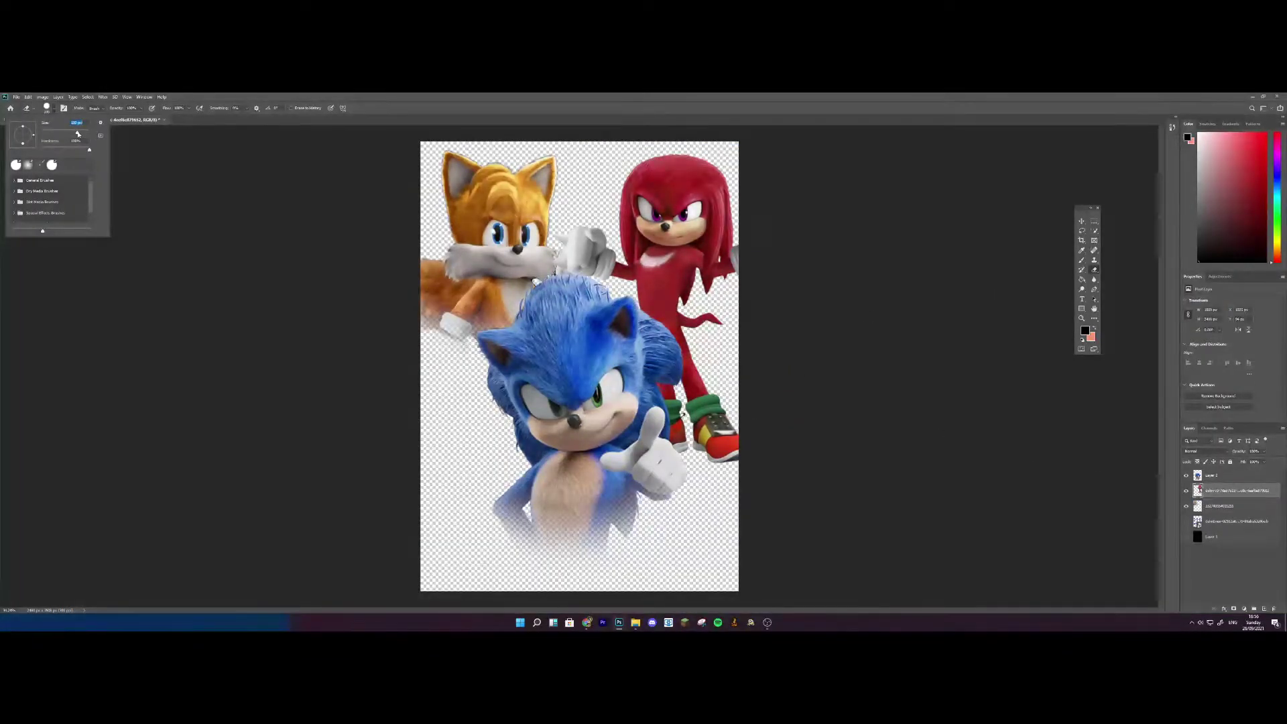
{"action": "left_click_drag", "start_coordinate": [85, 134], "coordinate": [87, 134]}
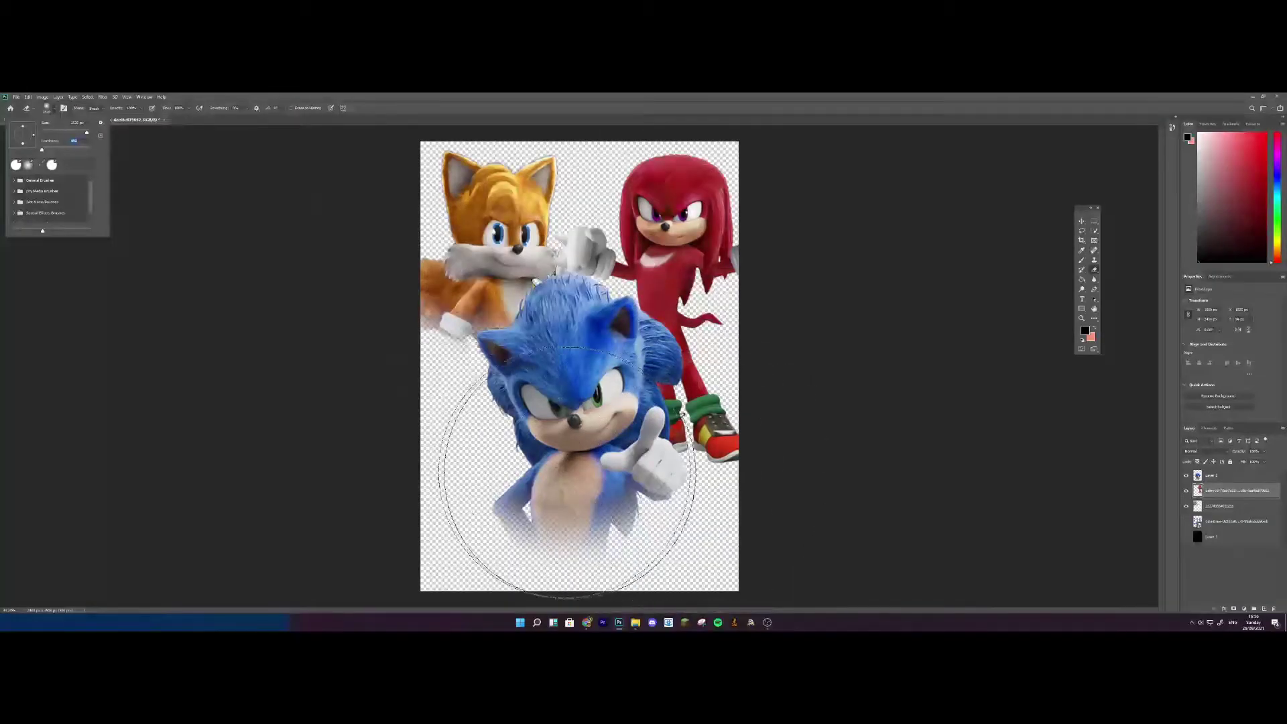
{"action": "mouse_move", "coordinate": [430, 443]}
{"action": "left_mouse_down"}
{"action": "mouse_move", "coordinate": [557, 482]}
{"action": "mouse_move", "coordinate": [504, 472]}
{"action": "mouse_move", "coordinate": [948, 474]}
{"action": "left_mouse_up"}
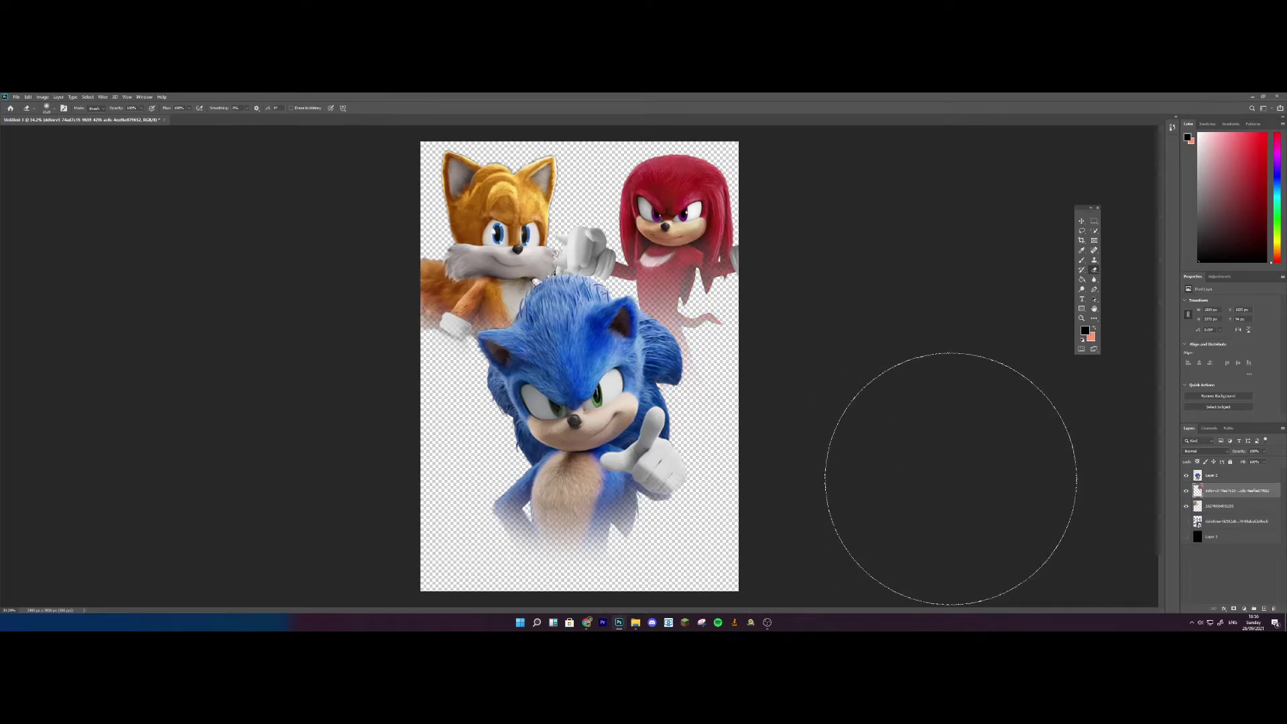
Fill the bottom background layer with black, then try and discard a red outer glow on Knuckles.
{"action": "left_click", "coordinate": [1204, 536]}
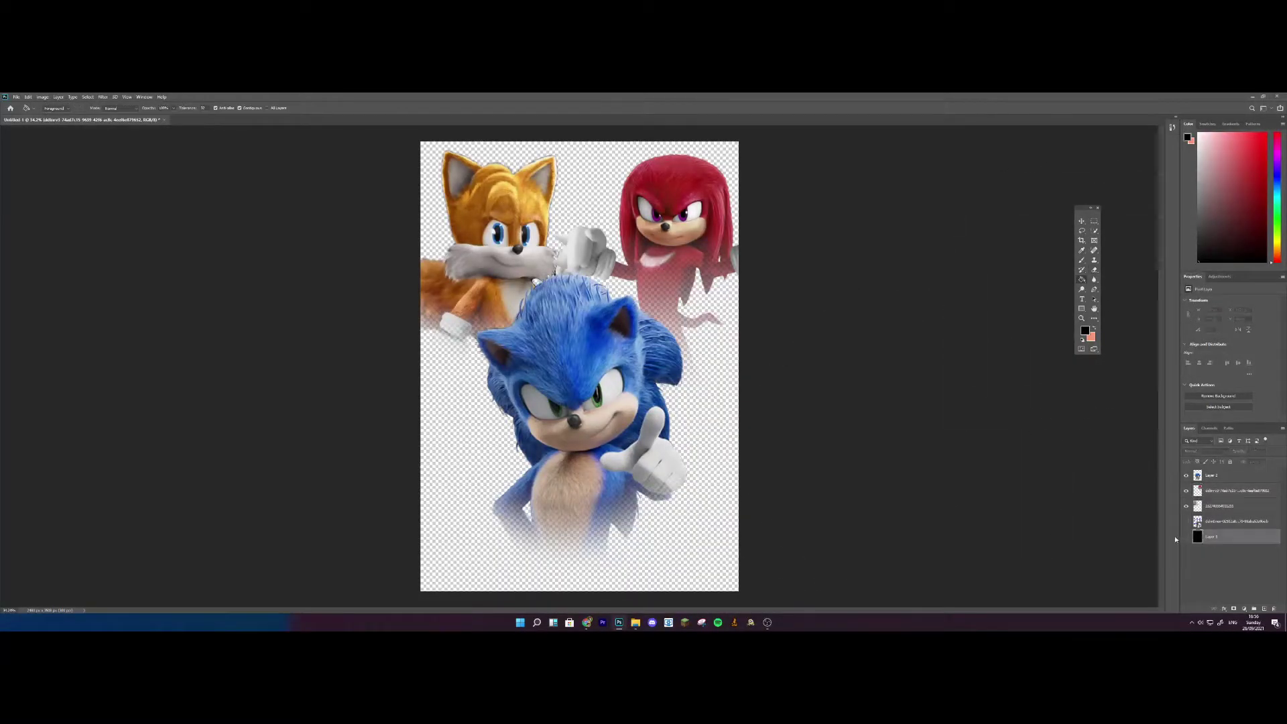
{"action": "key", "text": "alt+BackSpace"}
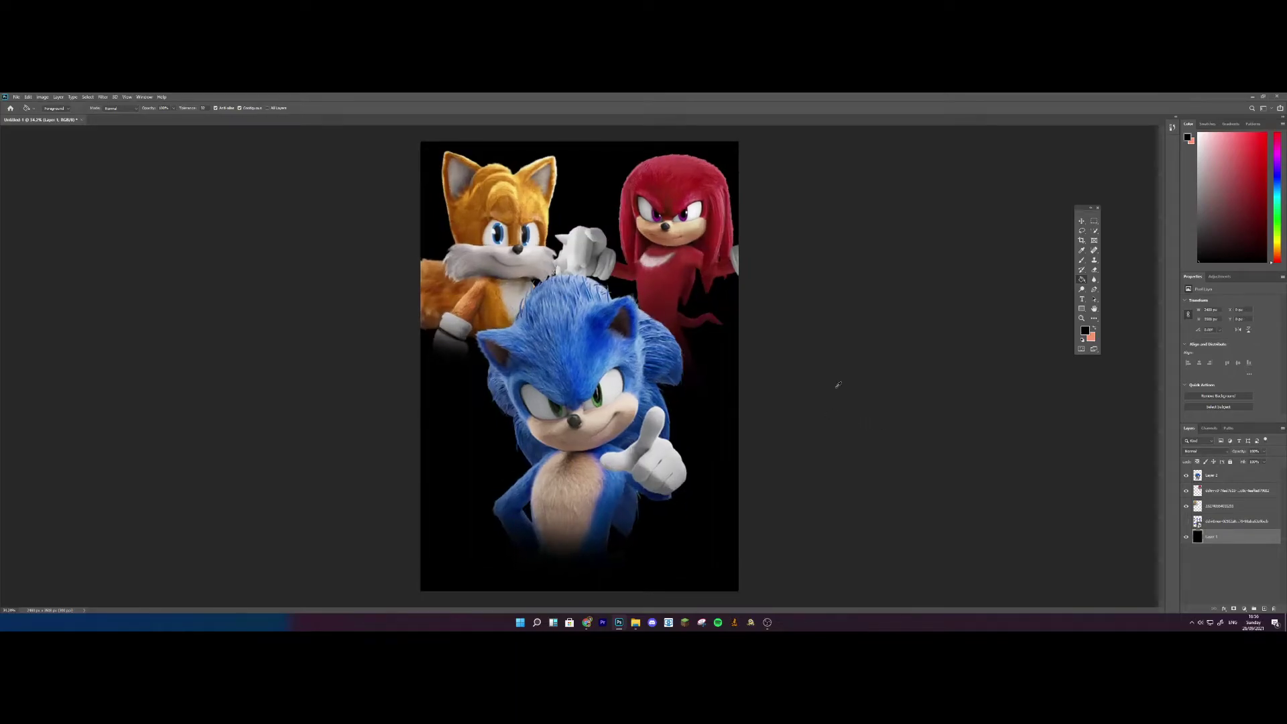
{"action": "left_click", "coordinate": [1227, 490]}
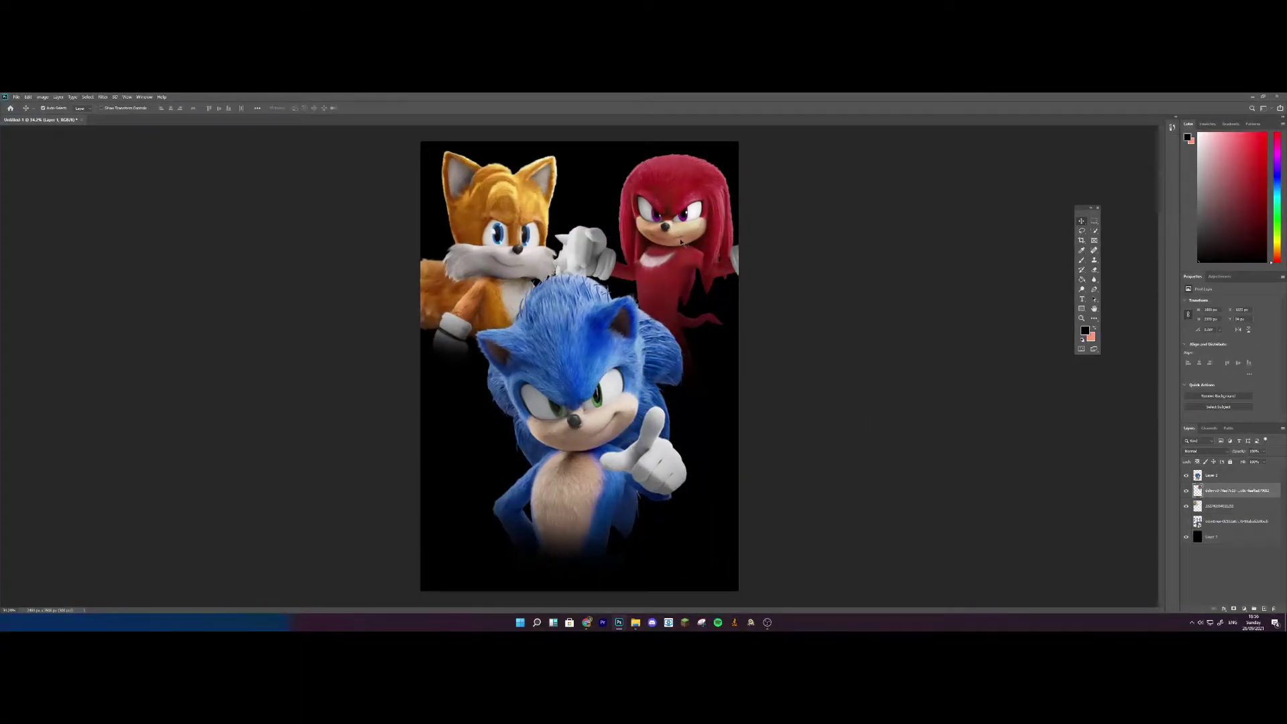
{"action": "right_click", "coordinate": [1227, 490]}
{"action": "left_click", "coordinate": [1213, 186]}
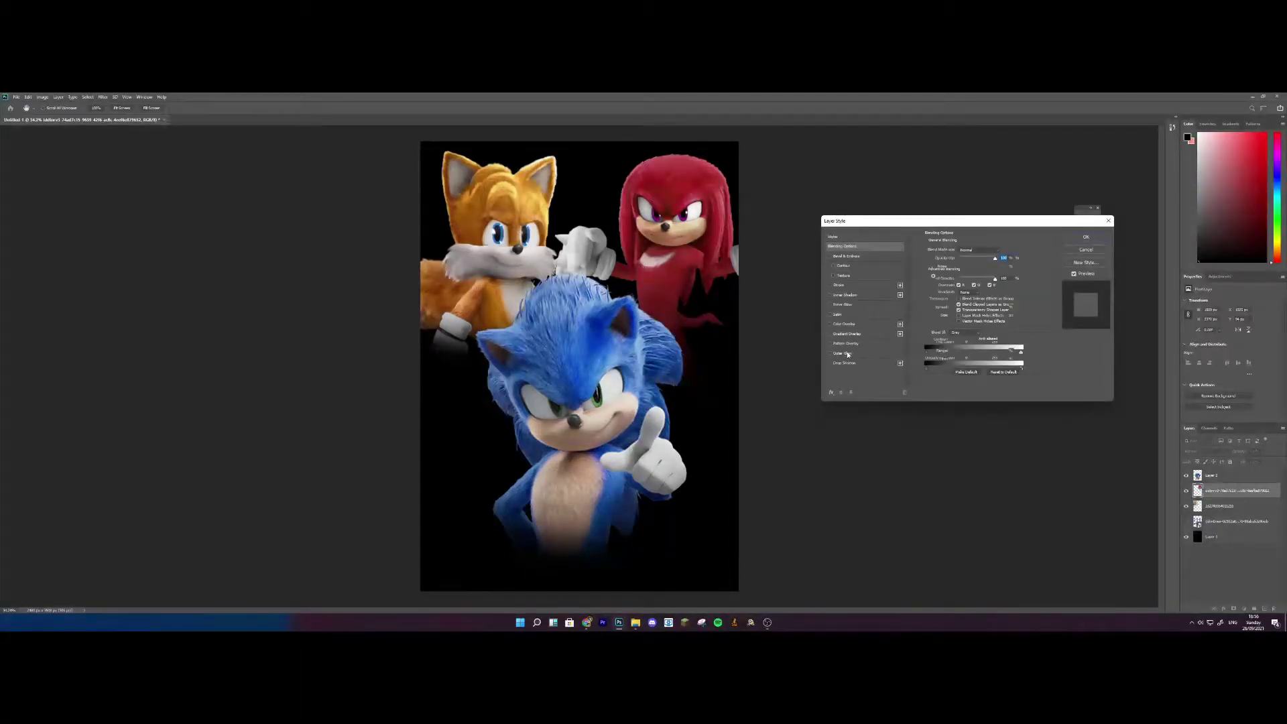
{"action": "left_click", "coordinate": [843, 353]}
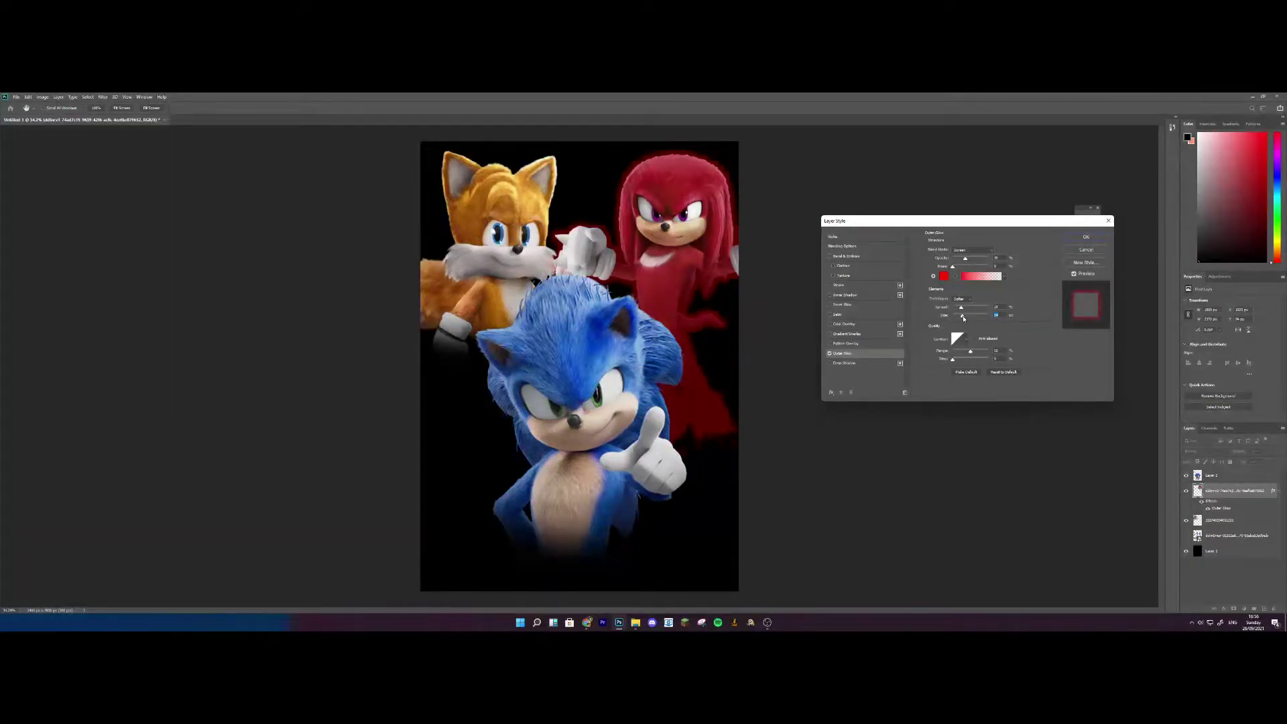
{"action": "left_click_drag", "start_coordinate": [978, 316], "coordinate": [971, 317]}
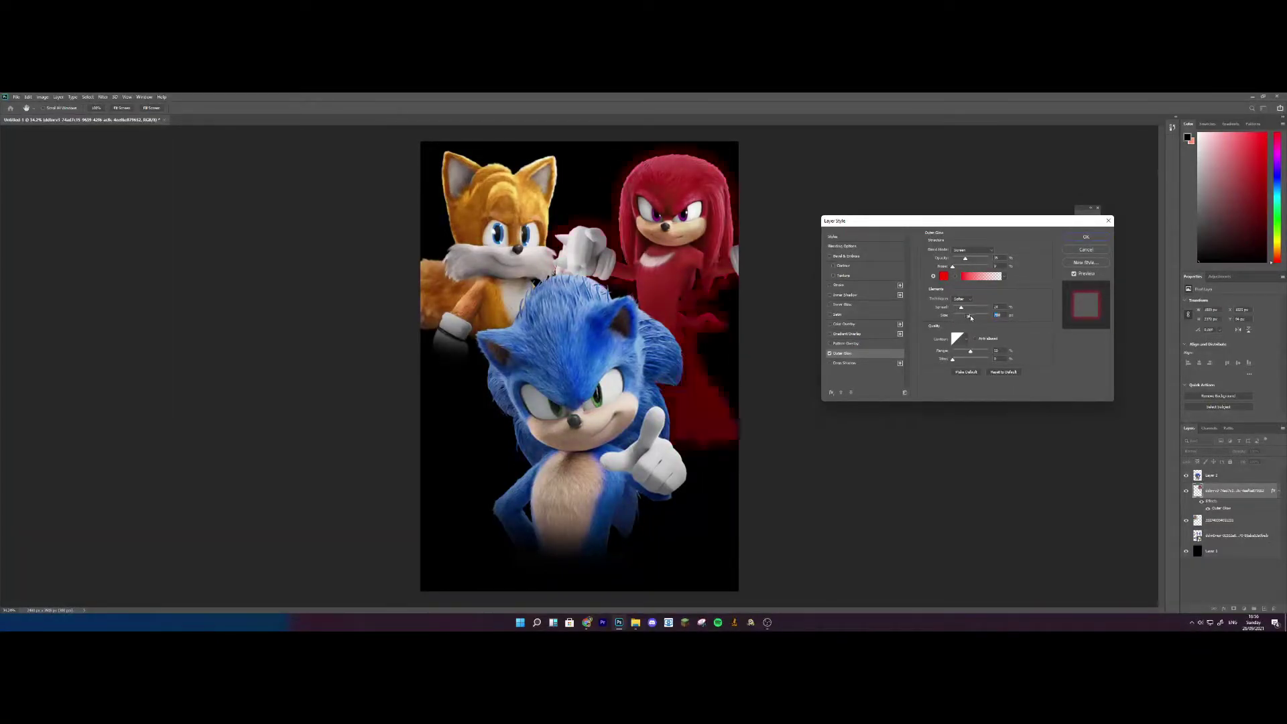
{"action": "left_click", "coordinate": [831, 355]}
{"action": "left_click", "coordinate": [1091, 237]}
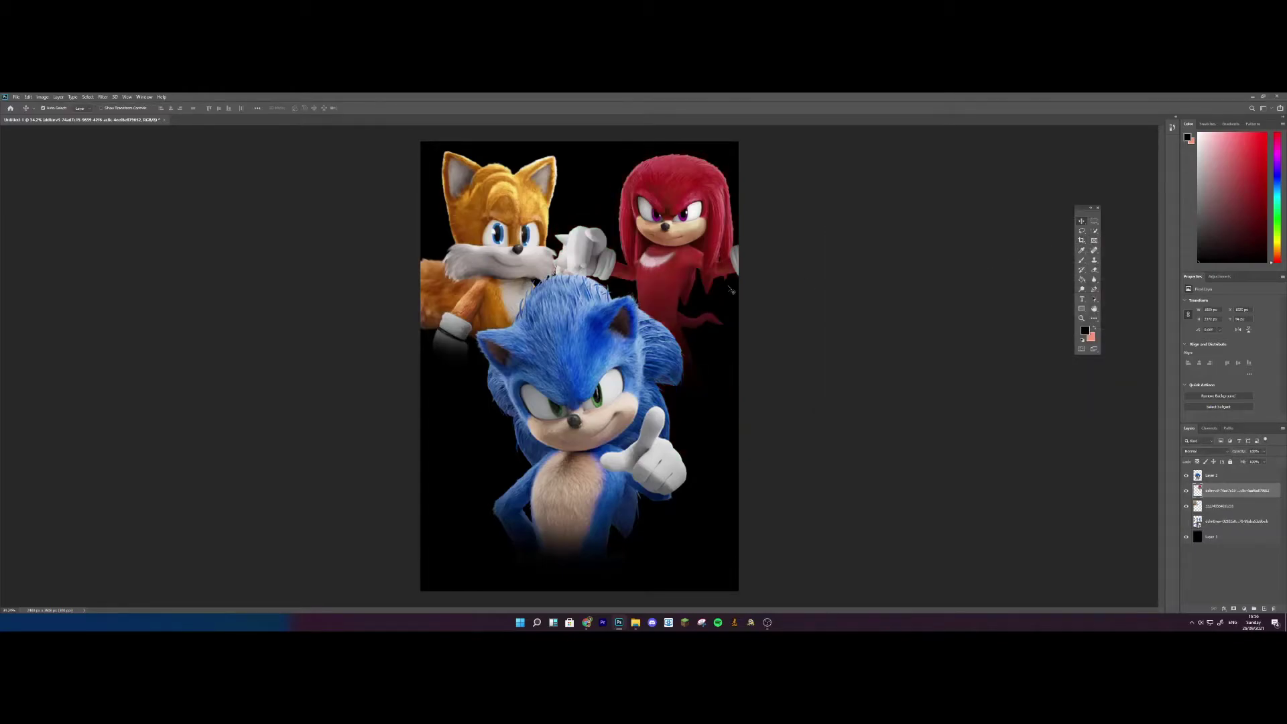
Drag the Sonic logo file from the Assets folder onto the poster's bottom.
{"action": "left_click", "coordinate": [636, 625]}
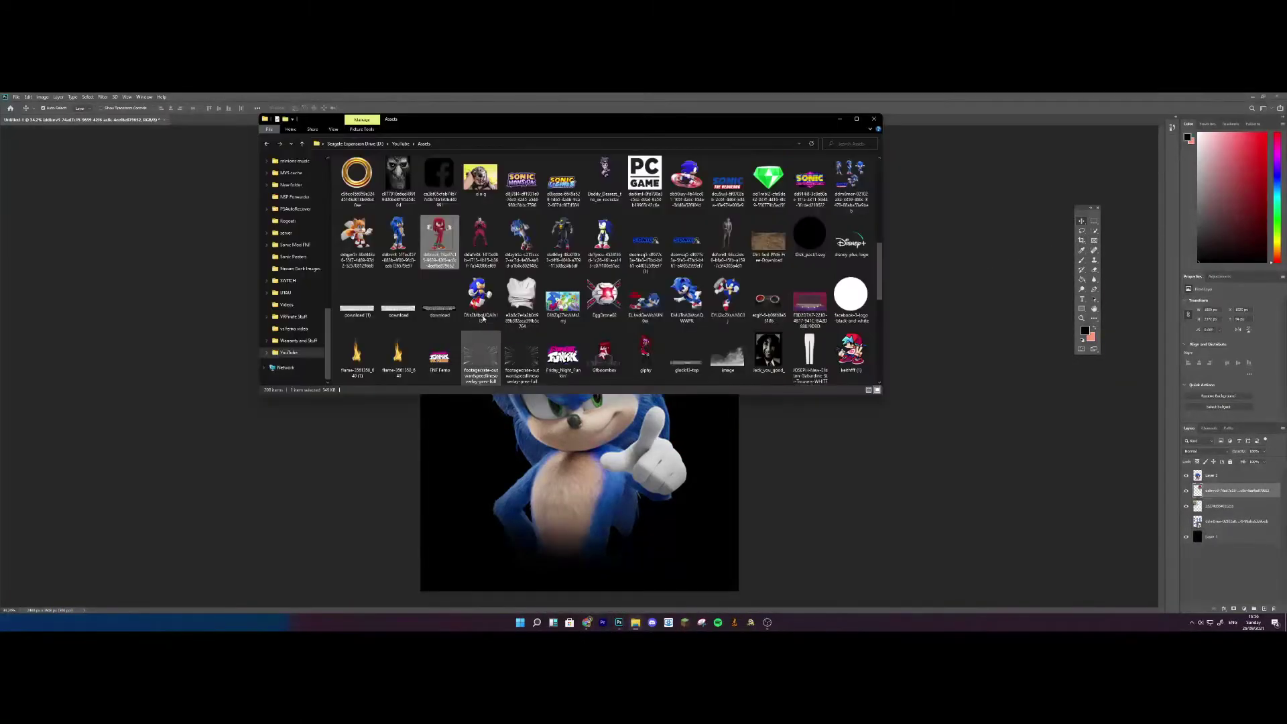
{"action": "scroll", "coordinate": [489, 272], "scroll_direction": "down", "scroll_amount": 1}
{"action": "scroll", "coordinate": [488, 273], "scroll_direction": "up", "scroll_amount": 10}
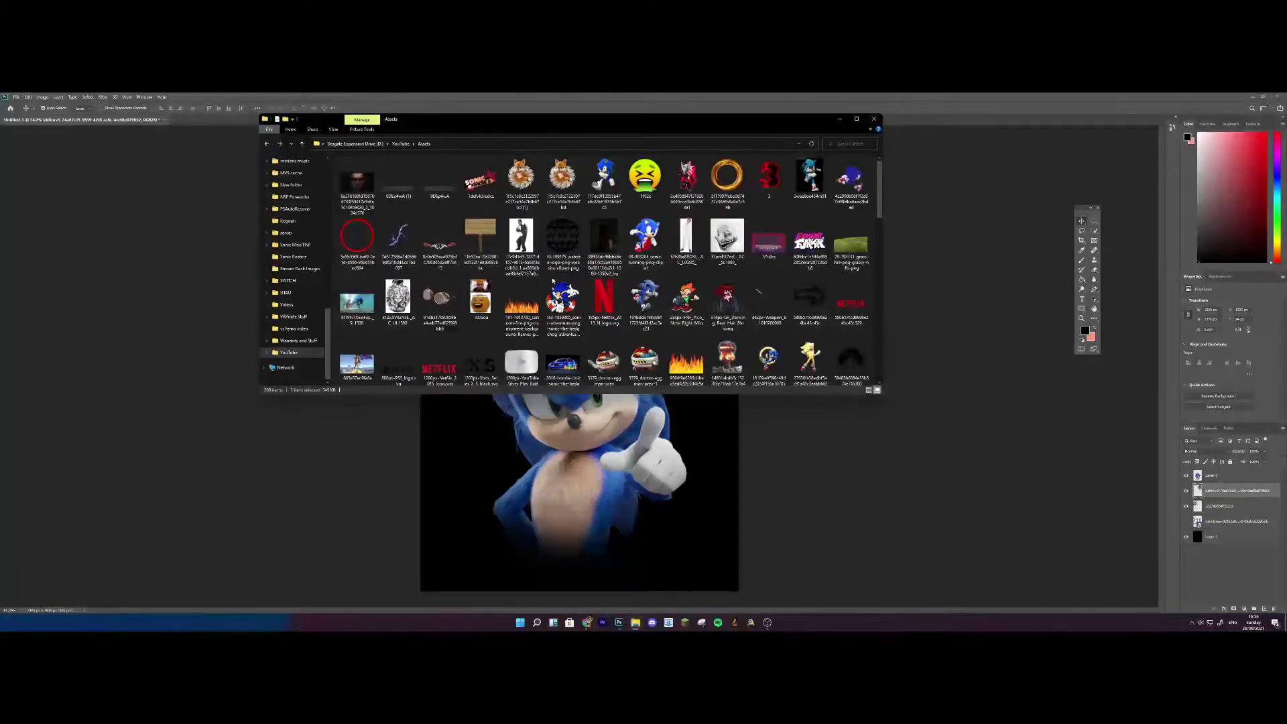
{"action": "scroll", "coordinate": [553, 281], "scroll_direction": "down", "scroll_amount": 10}
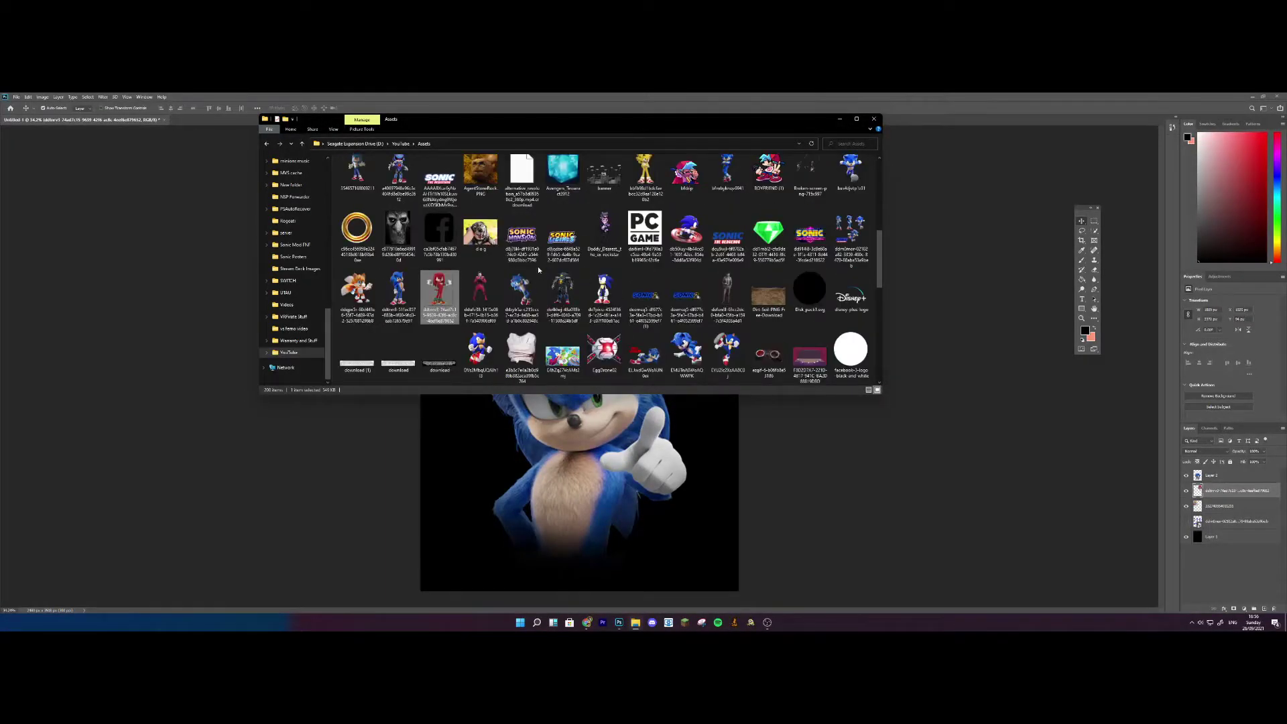
{"action": "scroll", "coordinate": [721, 252], "scroll_direction": "down", "scroll_amount": 3}
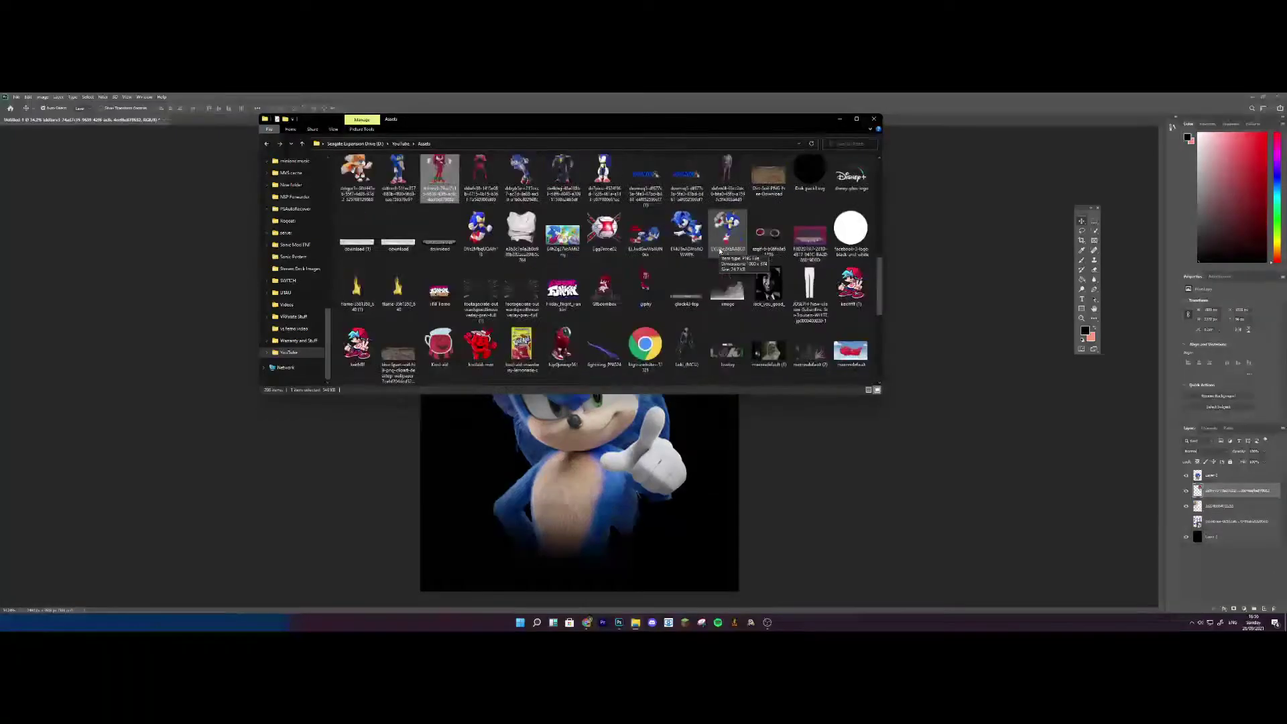
{"action": "scroll", "coordinate": [720, 252], "scroll_direction": "down", "scroll_amount": 3}
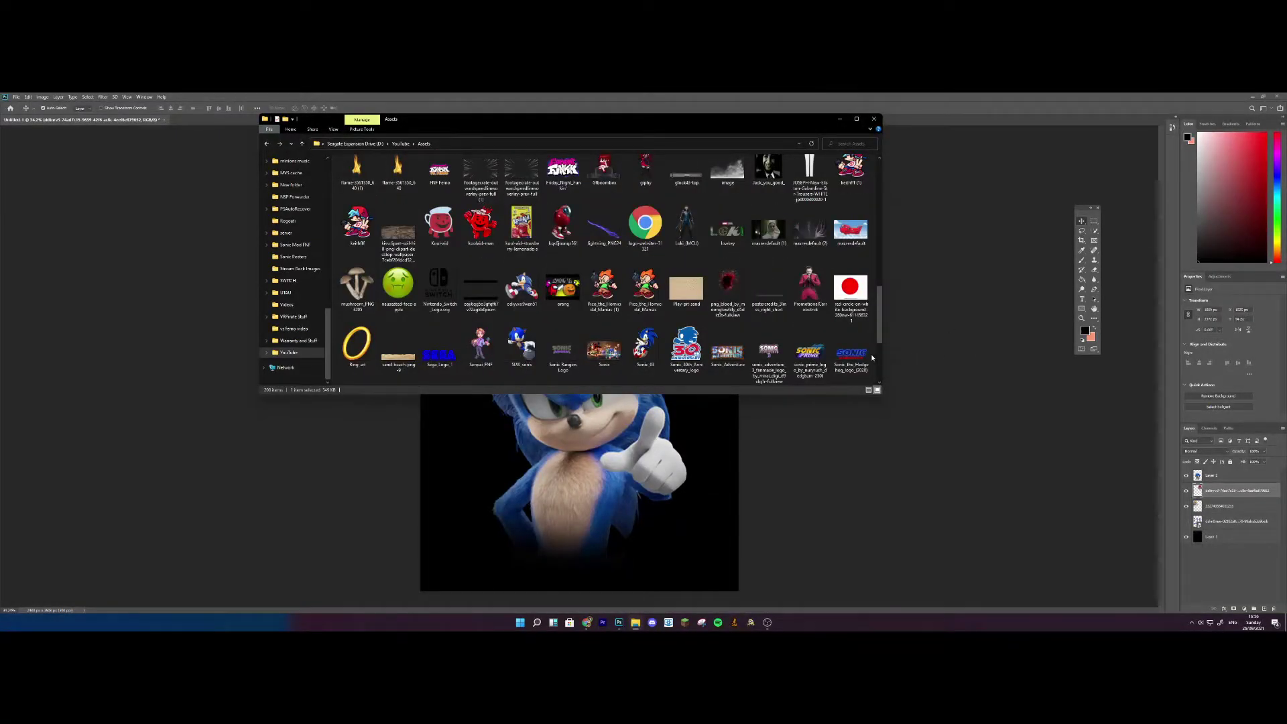
{"action": "scroll", "coordinate": [855, 281], "scroll_direction": "down", "scroll_amount": 3}
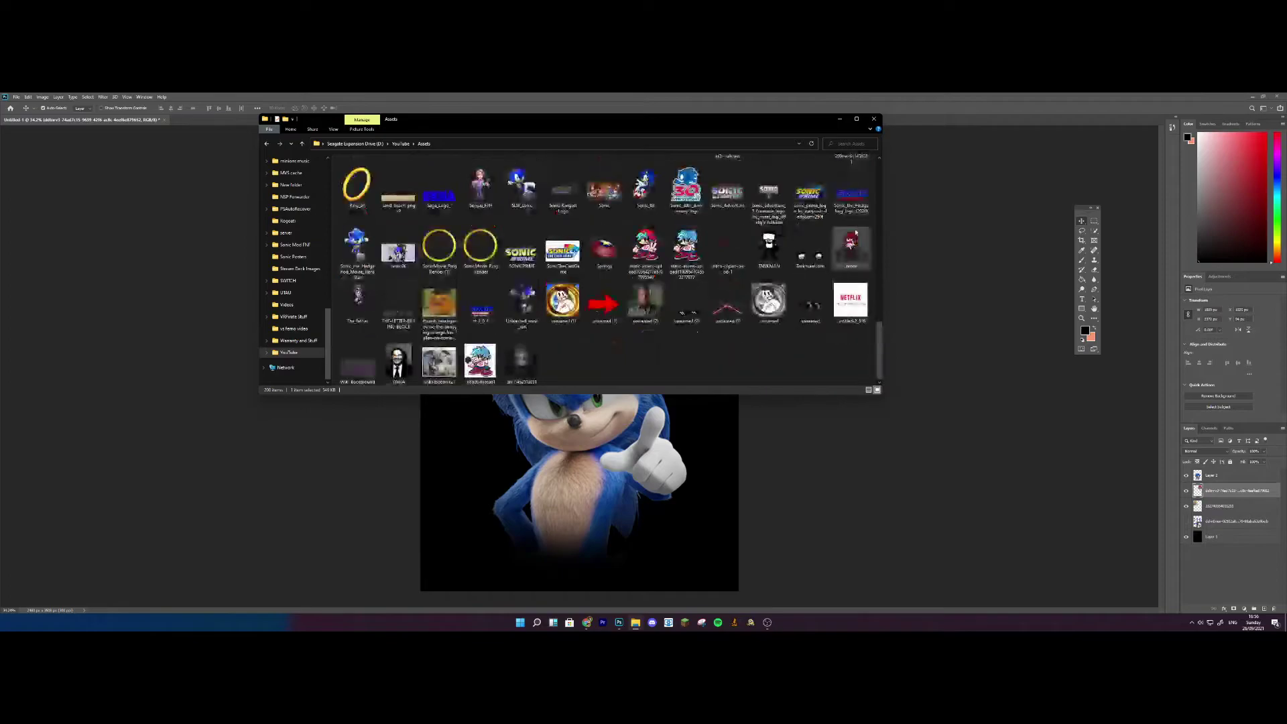
{"action": "left_click_drag", "start_coordinate": [851, 195], "coordinate": [687, 530]}
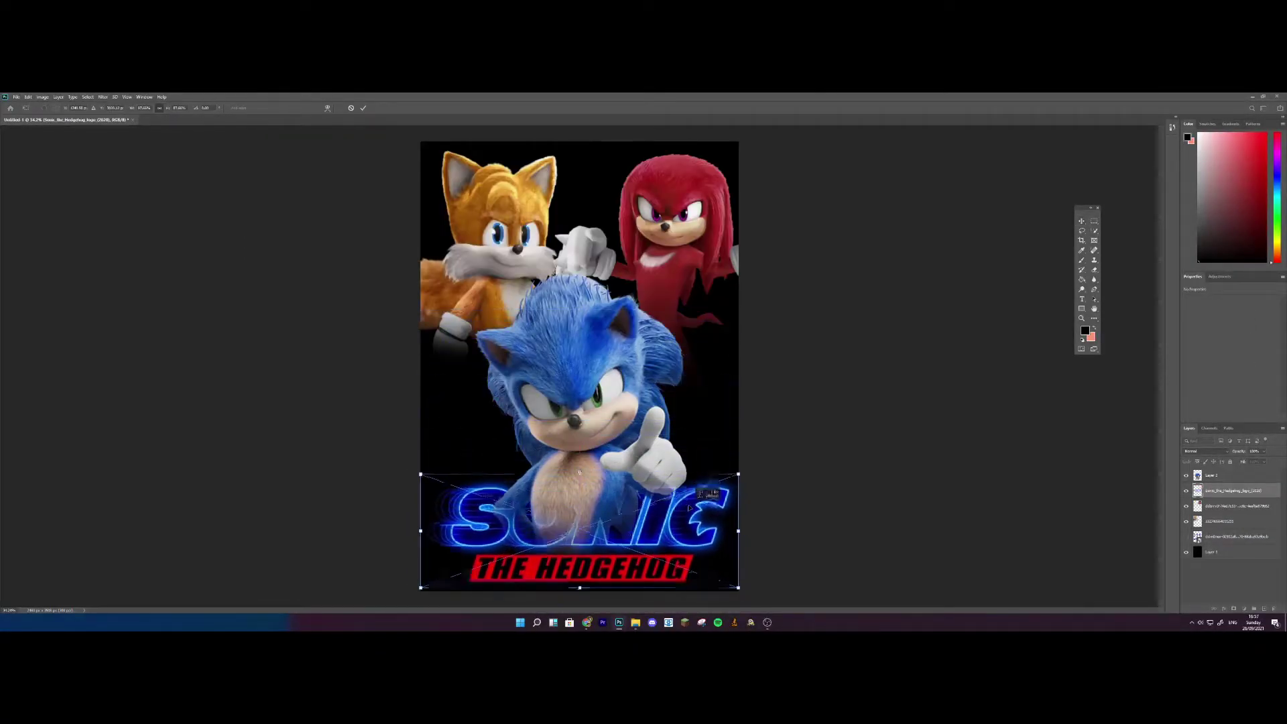
Stack the logo layer above the characters and shrink the three character layers together.
{"action": "left_click", "coordinate": [1083, 222]}
{"action": "left_click_drag", "start_coordinate": [1218, 491], "coordinate": [1218, 467]}
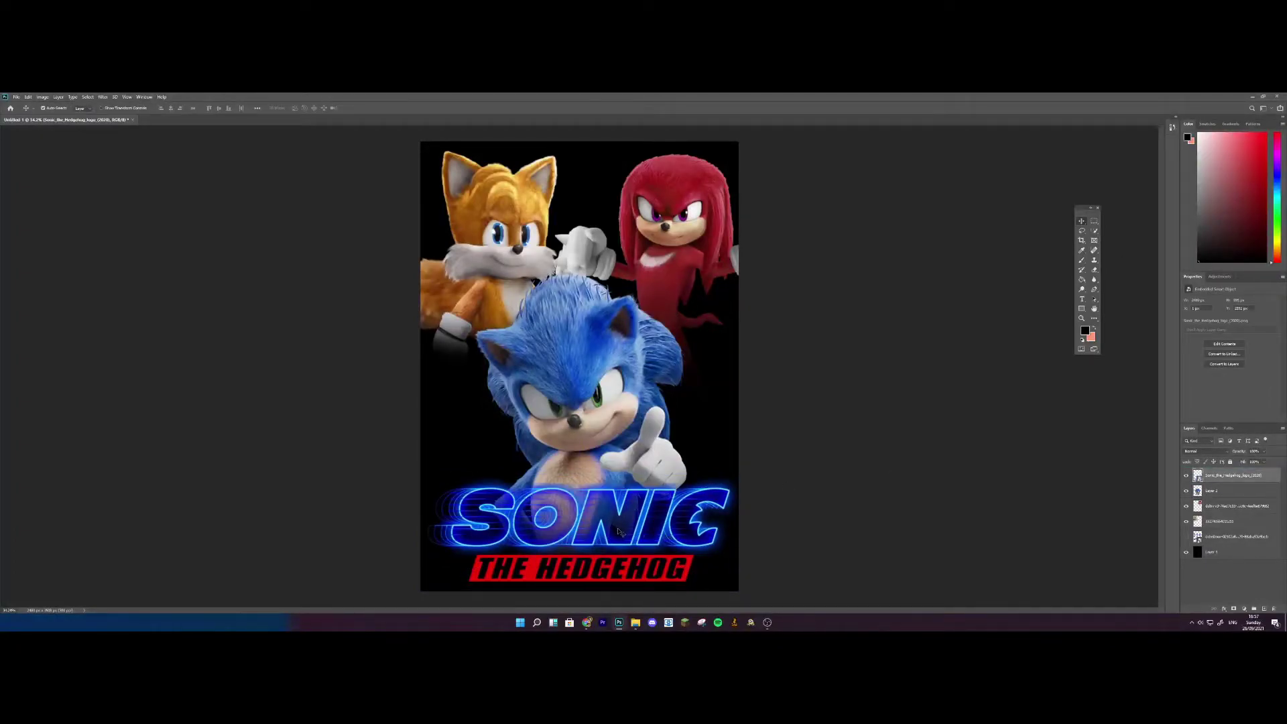
{"action": "left_click", "coordinate": [625, 439]}
{"action": "left_click", "coordinate": [1226, 520], "text": "shift"}
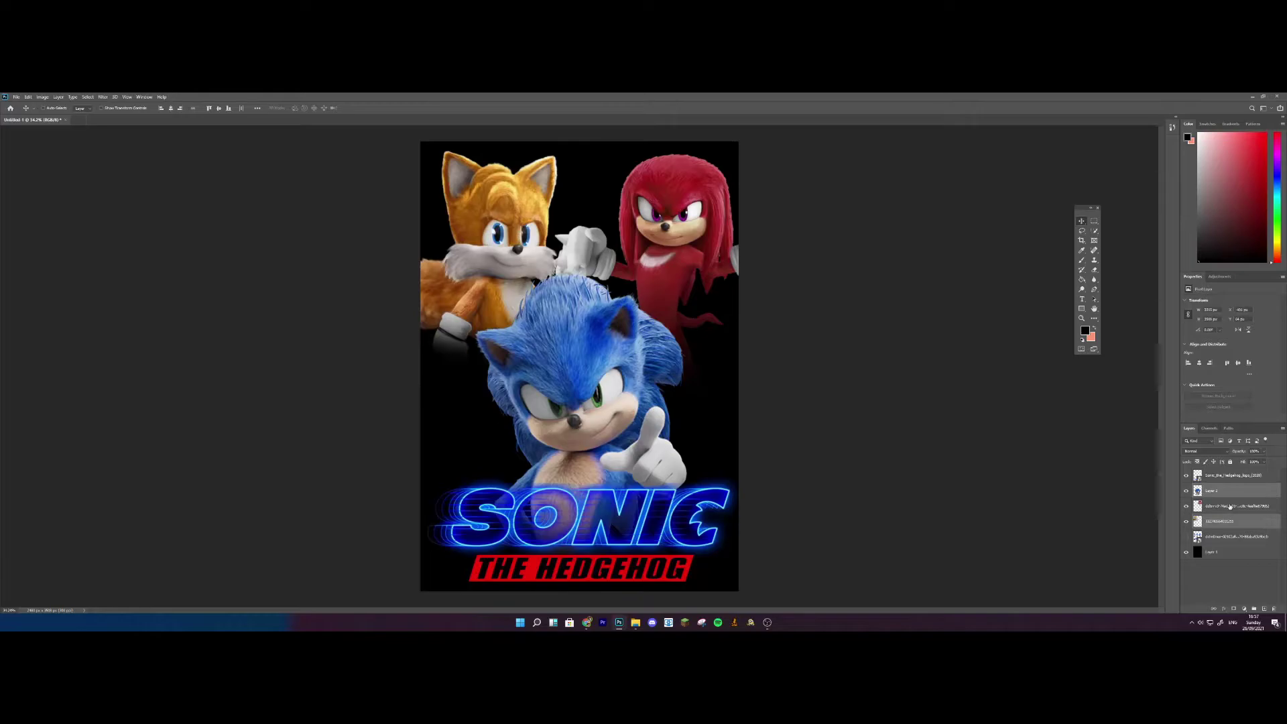
{"action": "key", "text": "ctrl+t"}
{"action": "left_click_drag", "start_coordinate": [794, 370], "coordinate": [712, 307]}
{"action": "key", "text": "Return"}
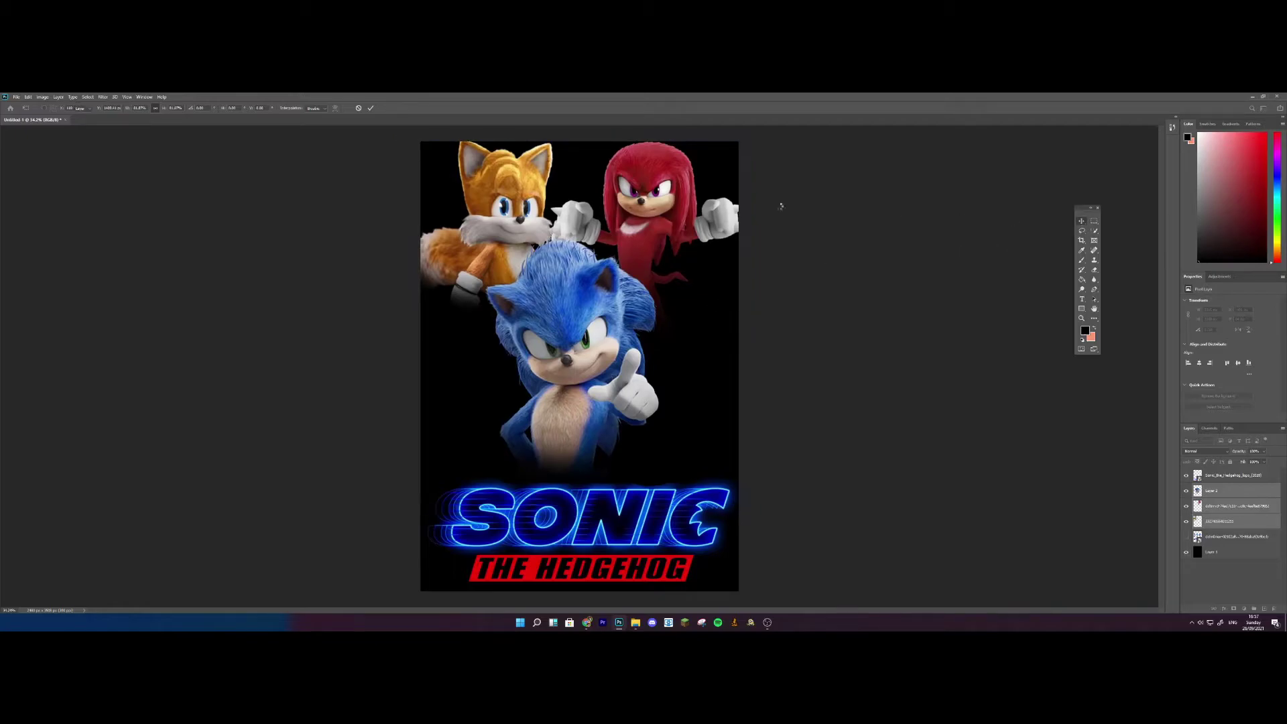
Move the characters and SONIC logo up, then reselect the character layers.
{"action": "left_click_drag", "start_coordinate": [665, 203], "coordinate": [667, 211]}
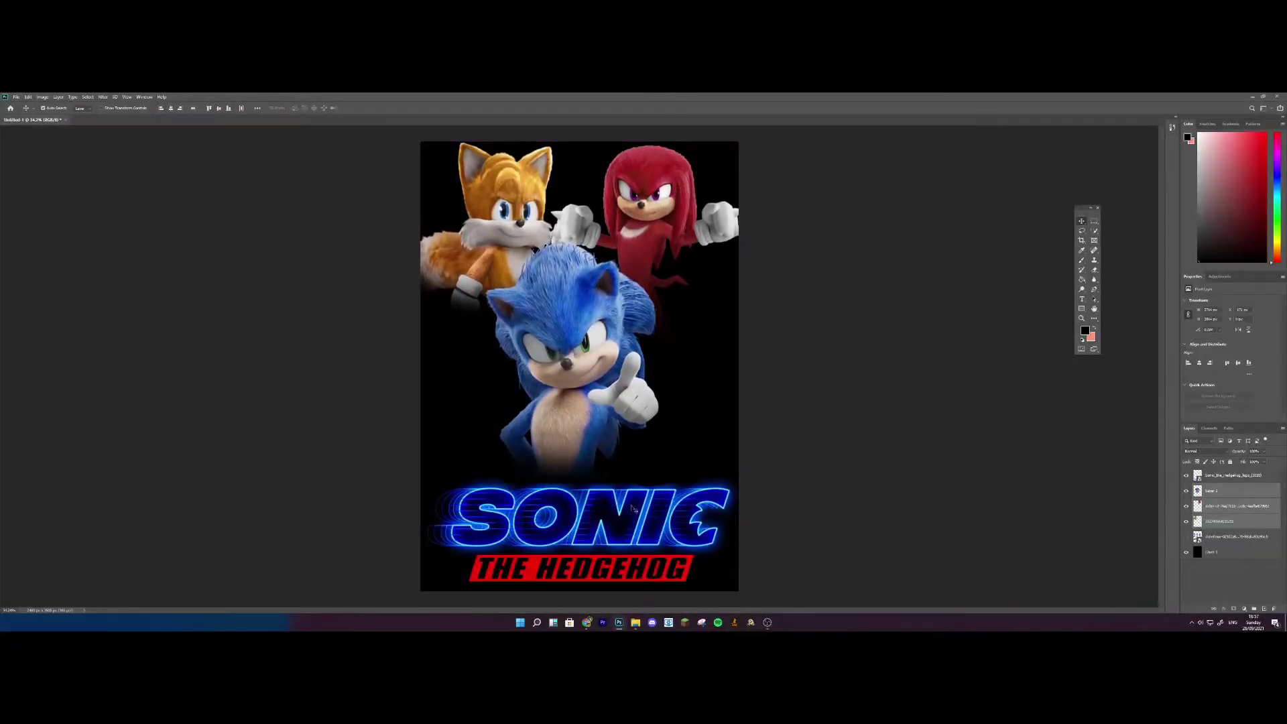
{"action": "left_click_drag", "start_coordinate": [630, 507], "coordinate": [629, 477]}
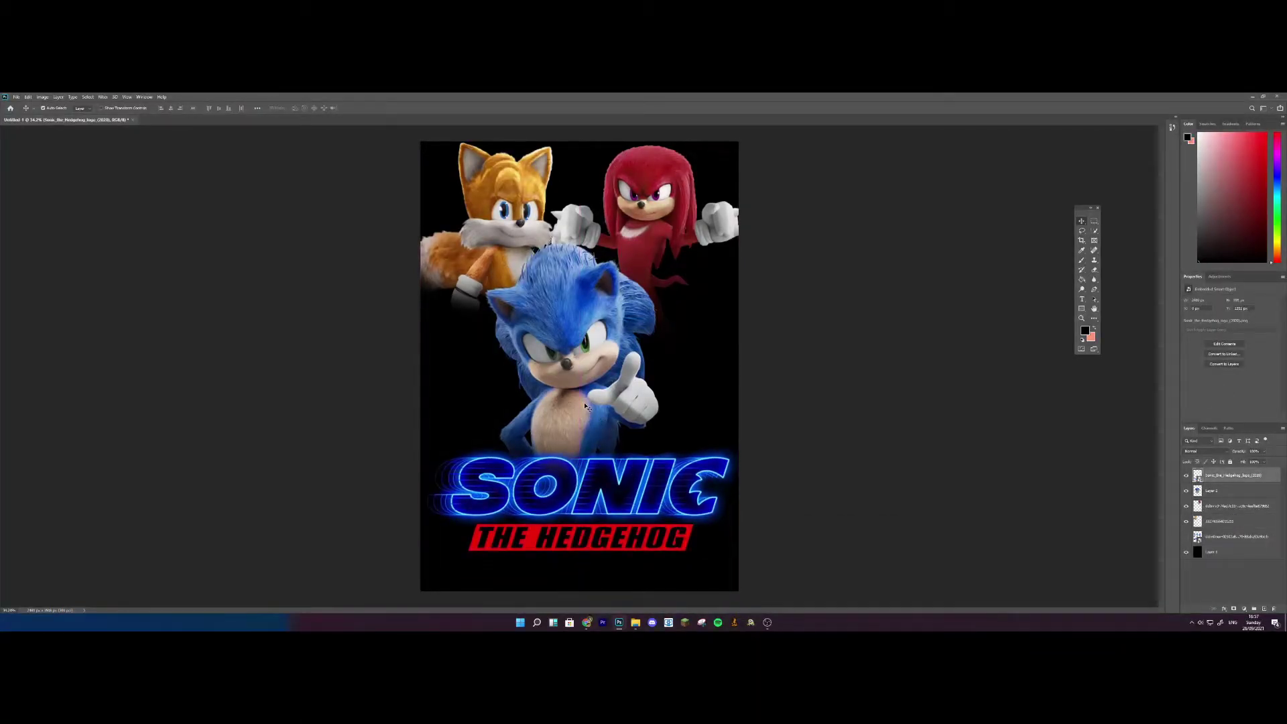
{"action": "left_click", "coordinate": [1247, 489]}
{"action": "left_click", "coordinate": [1222, 509], "text": "ctrl"}
{"action": "left_click", "coordinate": [1215, 513], "text": "ctrl"}
{"action": "left_click", "coordinate": [1215, 519], "text": "ctrl"}
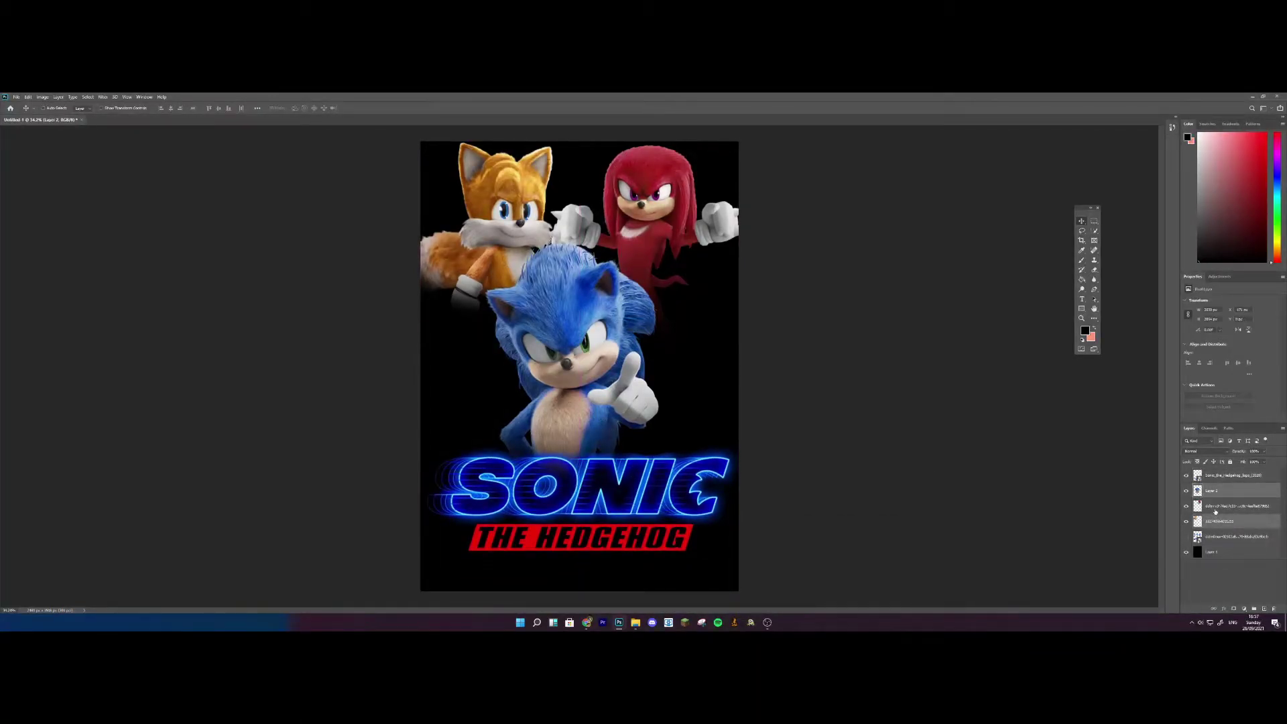
{"action": "left_click", "coordinate": [1215, 510], "text": "ctrl"}
Merge the character layers, paste a copy, and hide the three older layers.
{"action": "right_click", "coordinate": [1216, 490]}
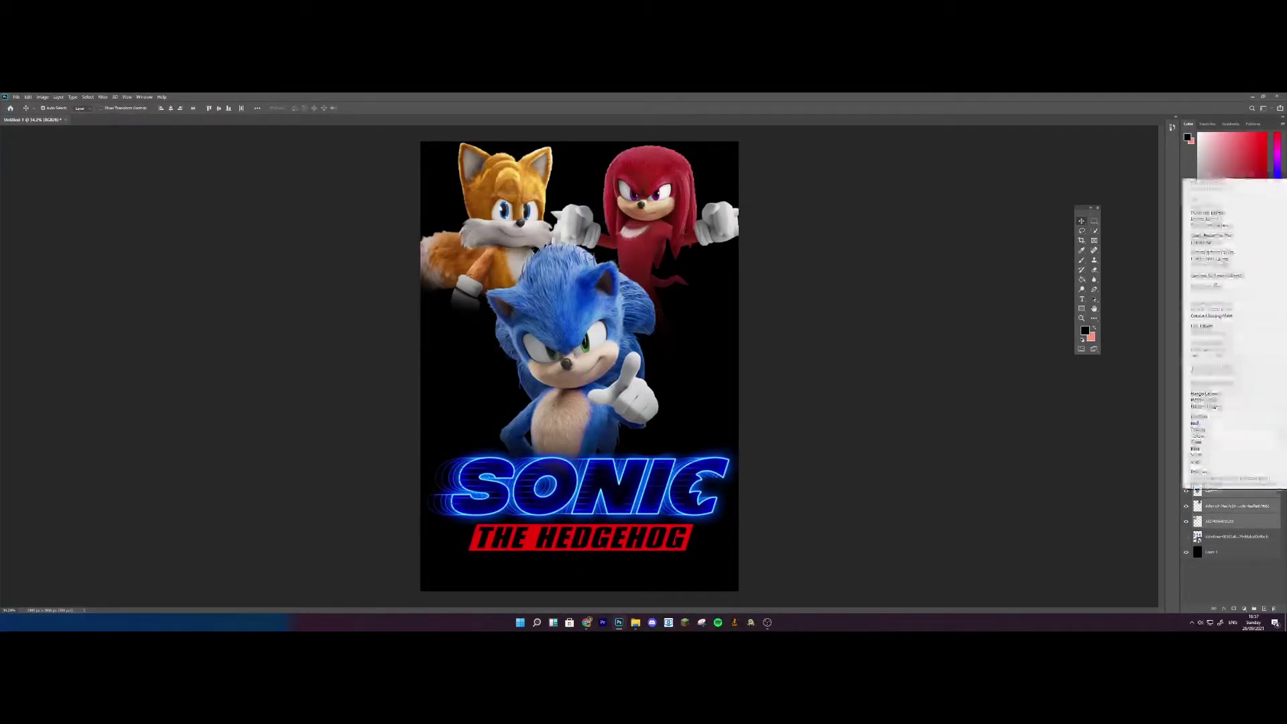
{"action": "left_click", "coordinate": [1204, 394]}
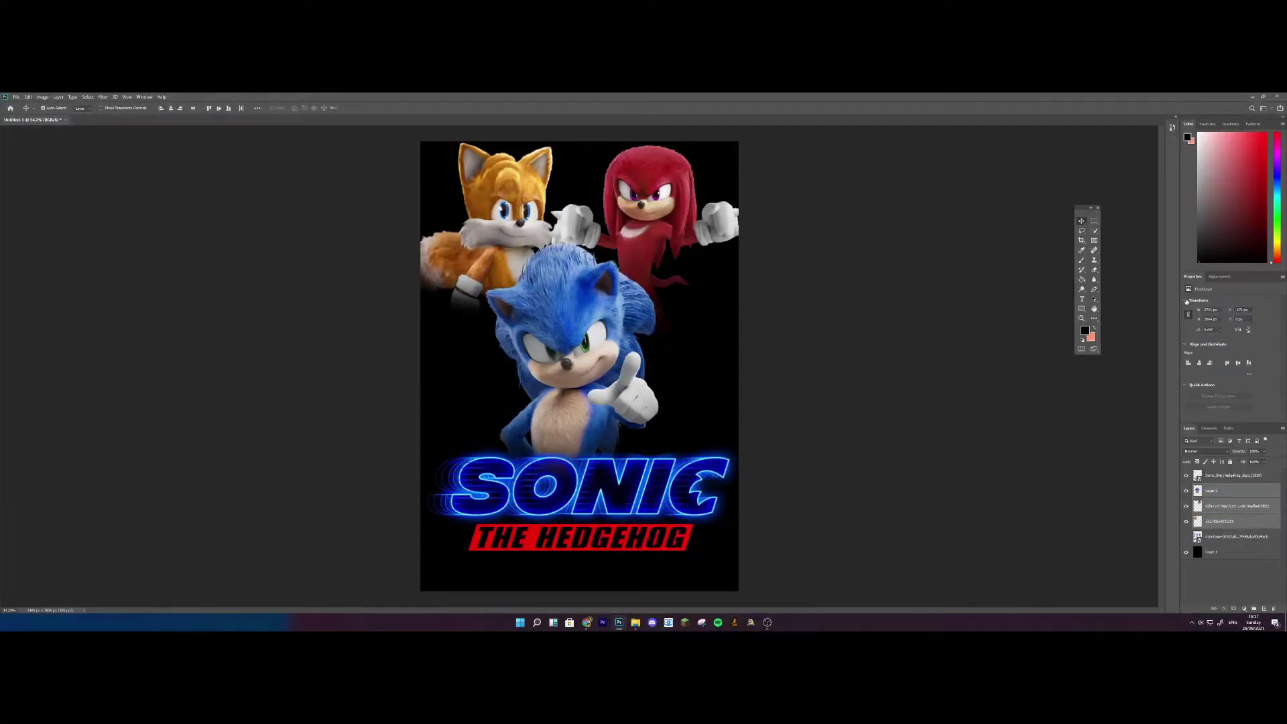
{"action": "key", "text": "ctrl+v"}
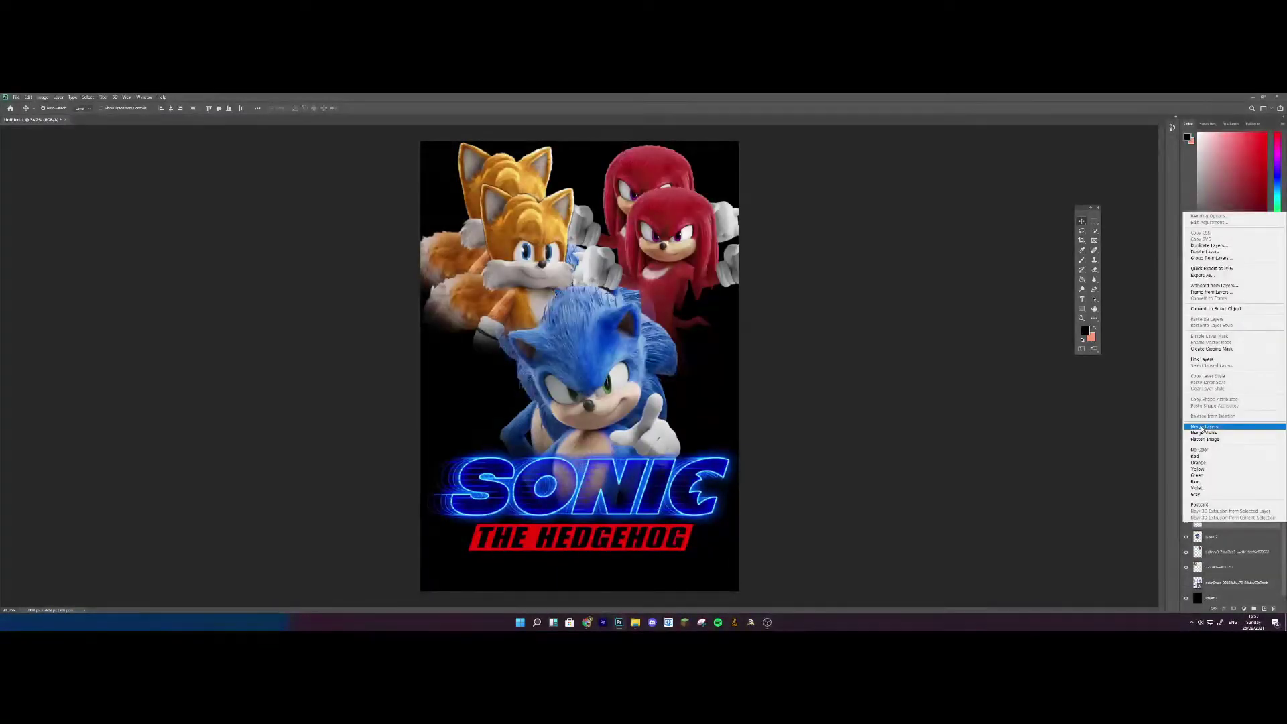
{"action": "left_click_drag", "start_coordinate": [1186, 506], "coordinate": [1186, 540]}
Move the pasted character copy up and to the left.
{"action": "key", "text": "ctrl+t"}
{"action": "left_click_drag", "start_coordinate": [718, 322], "coordinate": [699, 285]}
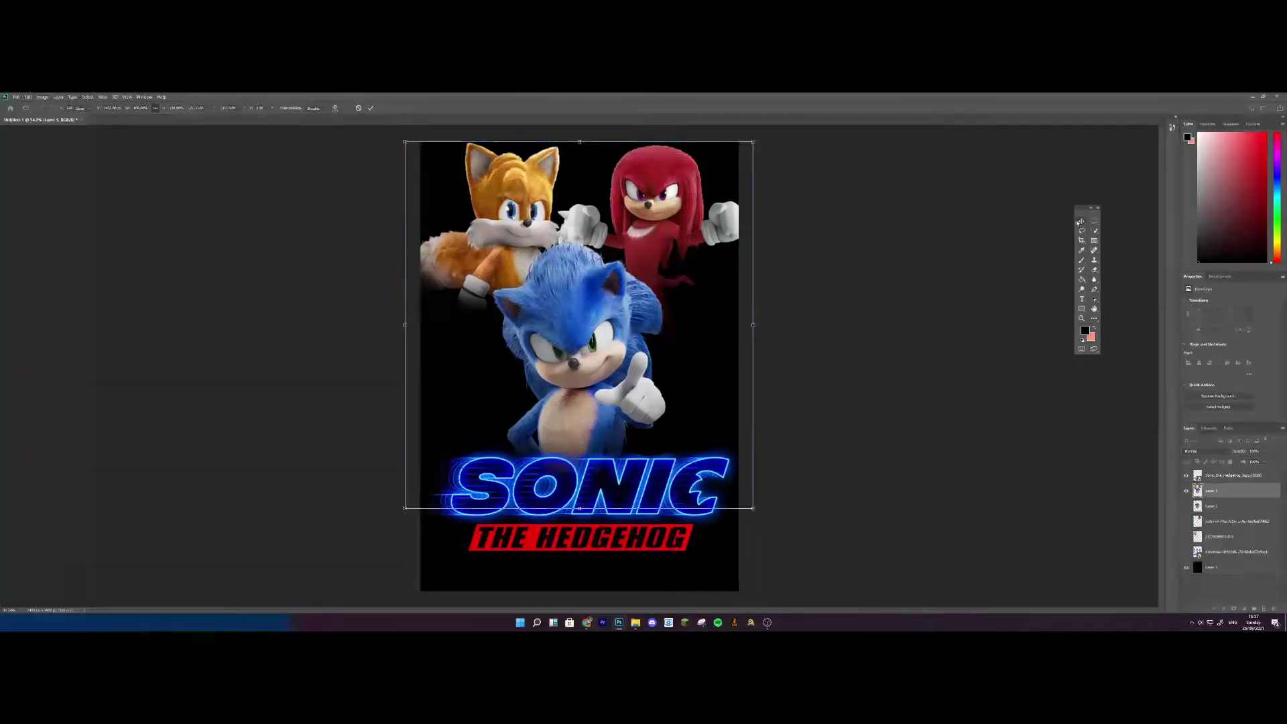
{"action": "key", "text": "Return"}
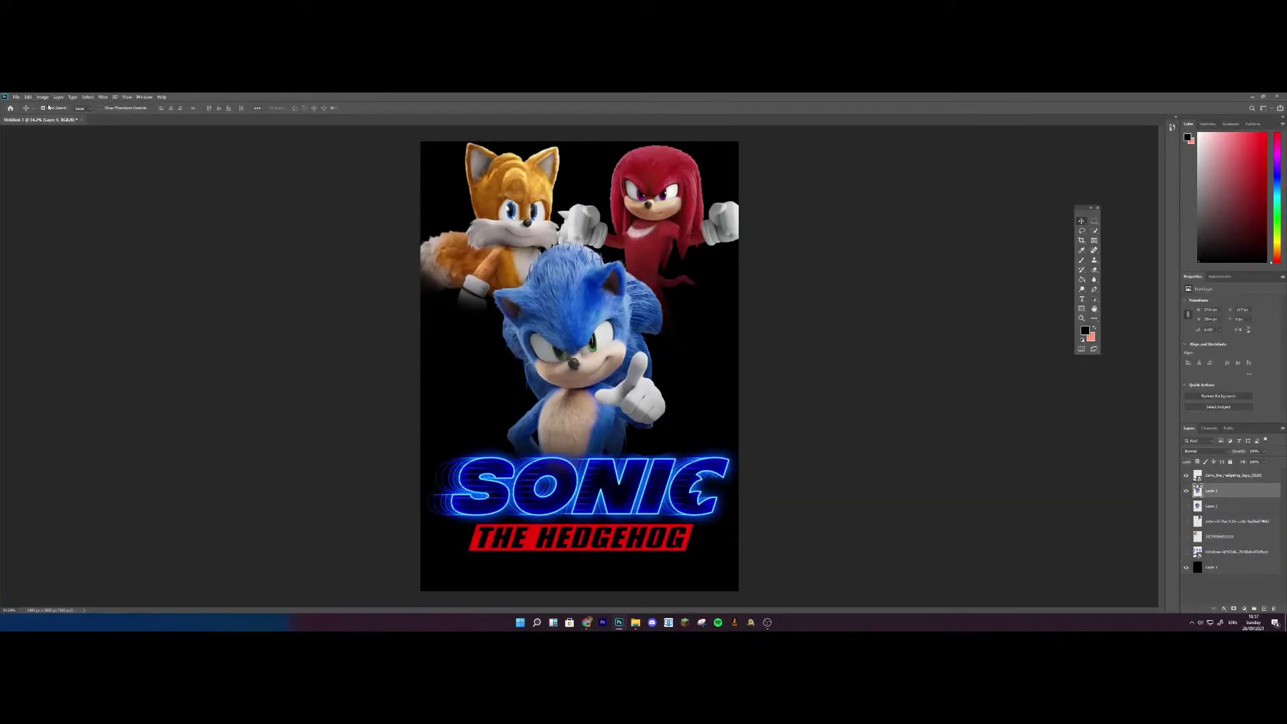
{"action": "left_click", "coordinate": [1095, 270]}
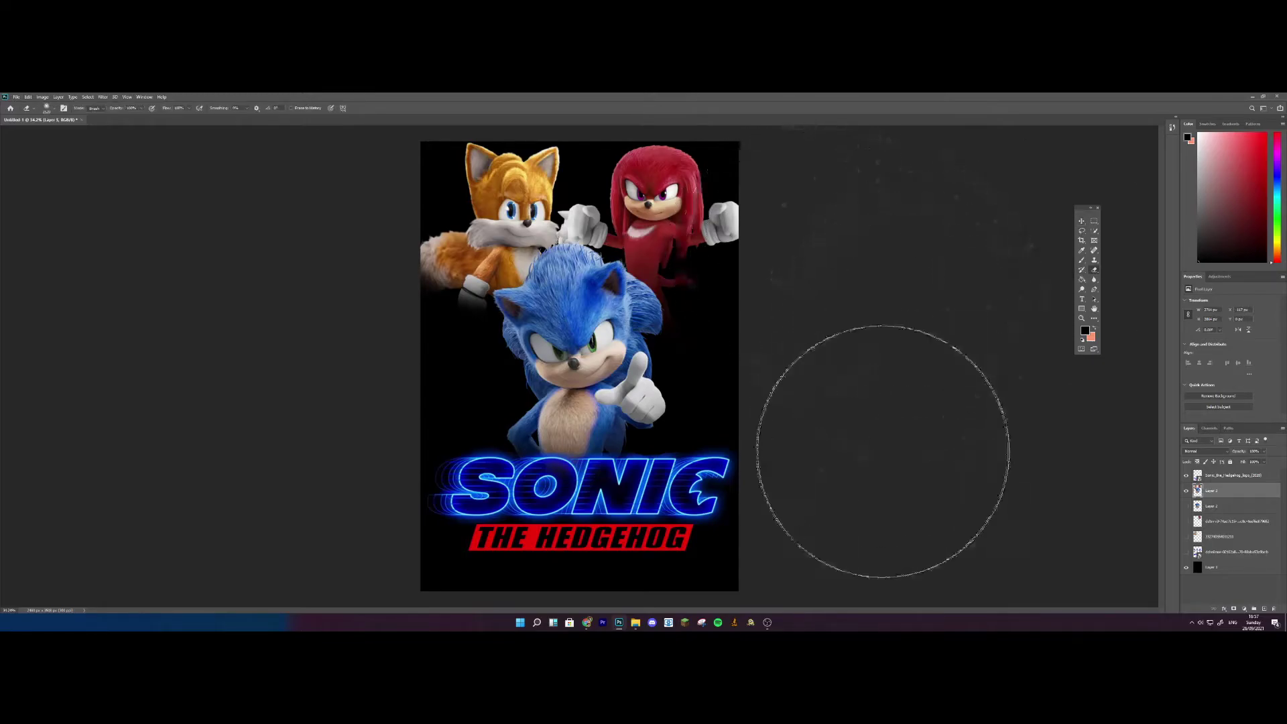
{"action": "left_click", "coordinate": [1086, 221]}
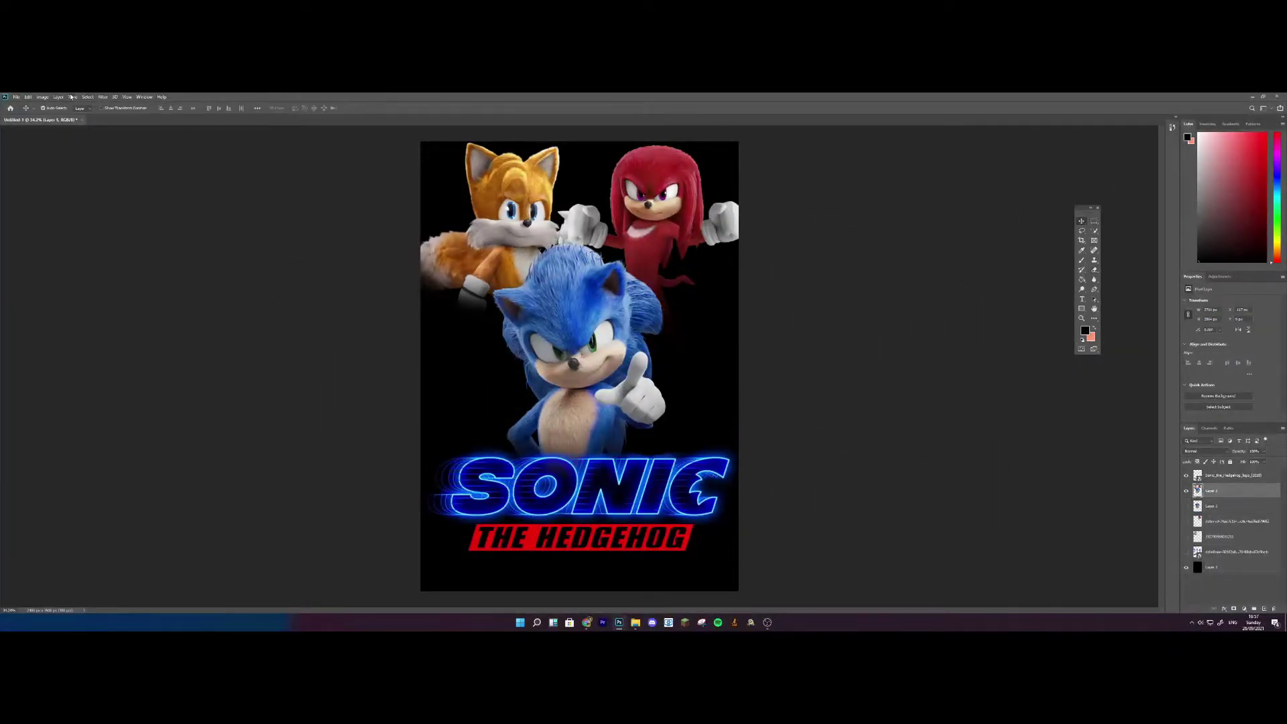
{"action": "left_click", "coordinate": [42, 98]}
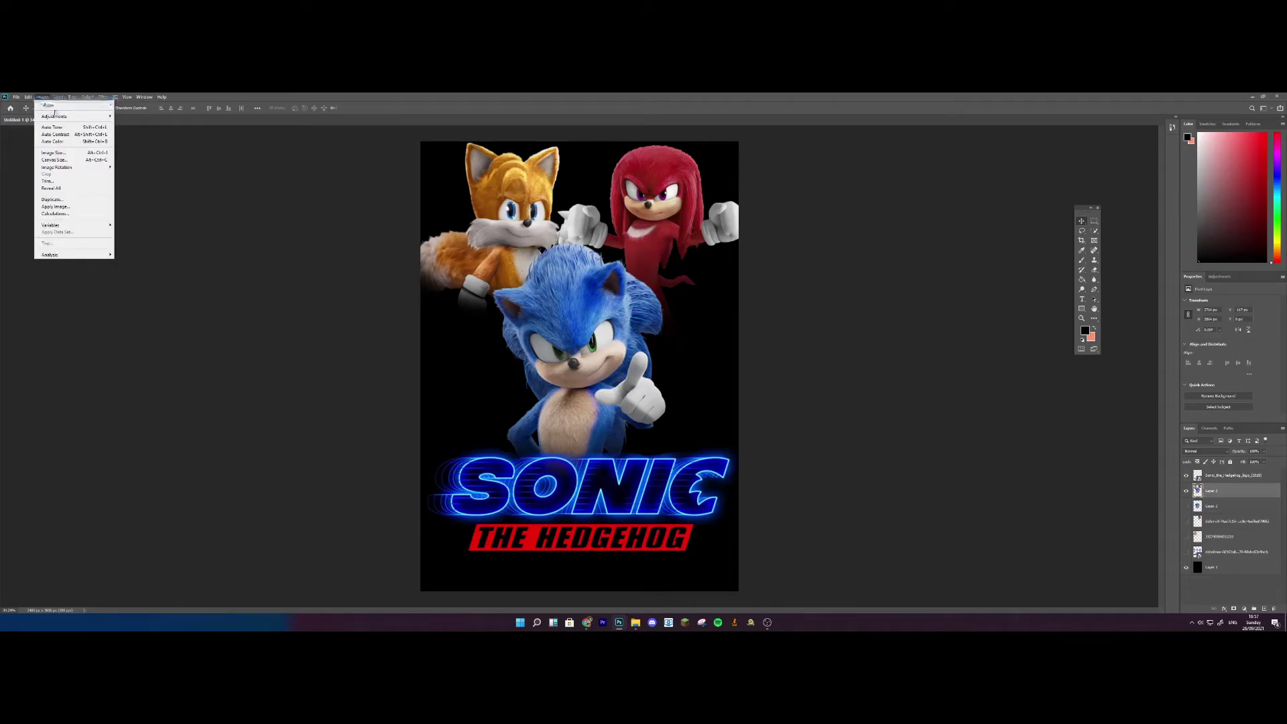
Darken the hero trio with Brightness/Contrast, raising Contrast to 100.
{"action": "mouse_move", "coordinate": [61, 116]}
{"action": "left_click", "coordinate": [138, 118]}
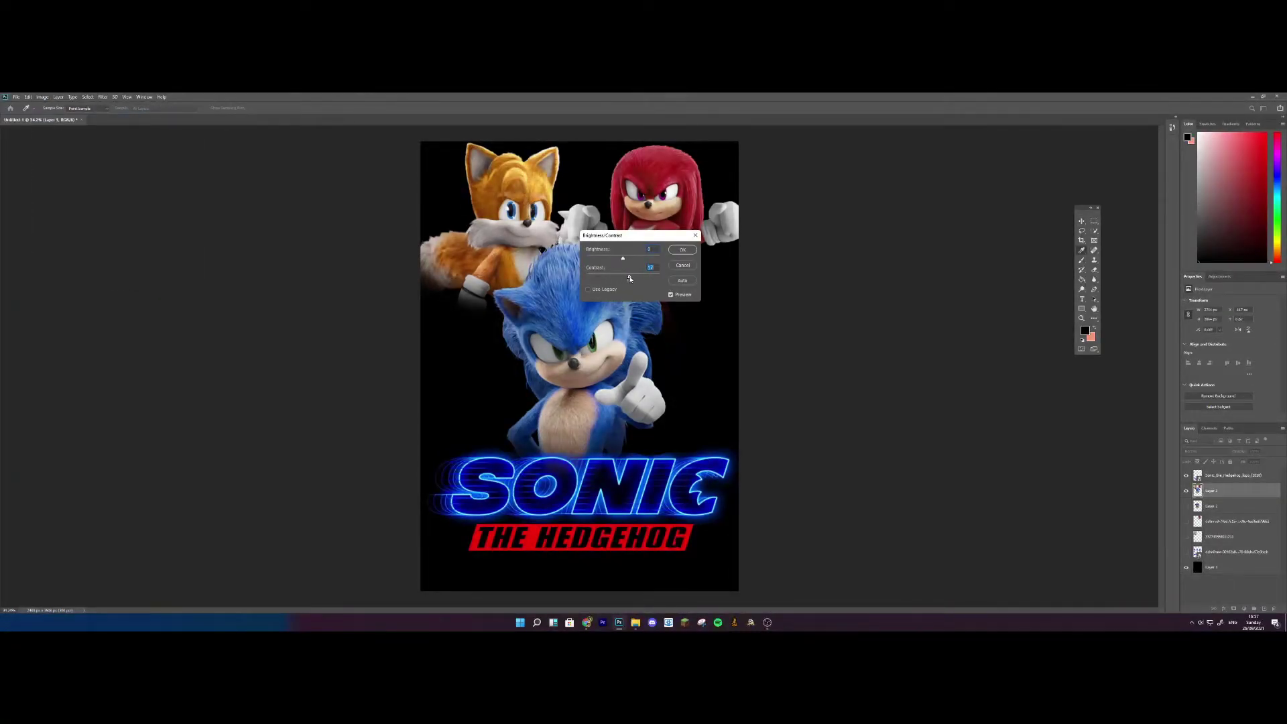
{"action": "left_click_drag", "start_coordinate": [630, 279], "coordinate": [600, 259]}
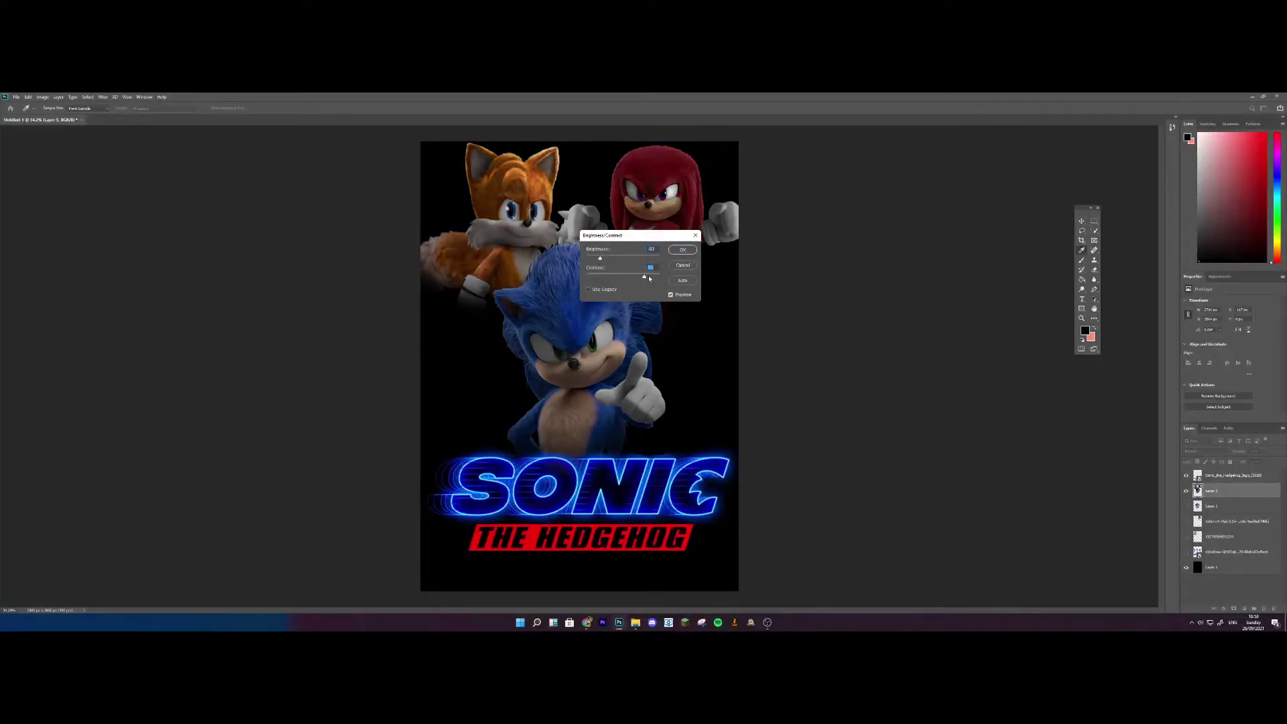
{"action": "left_click_drag", "start_coordinate": [658, 278], "coordinate": [585, 261]}
{"action": "left_click", "coordinate": [691, 251]}
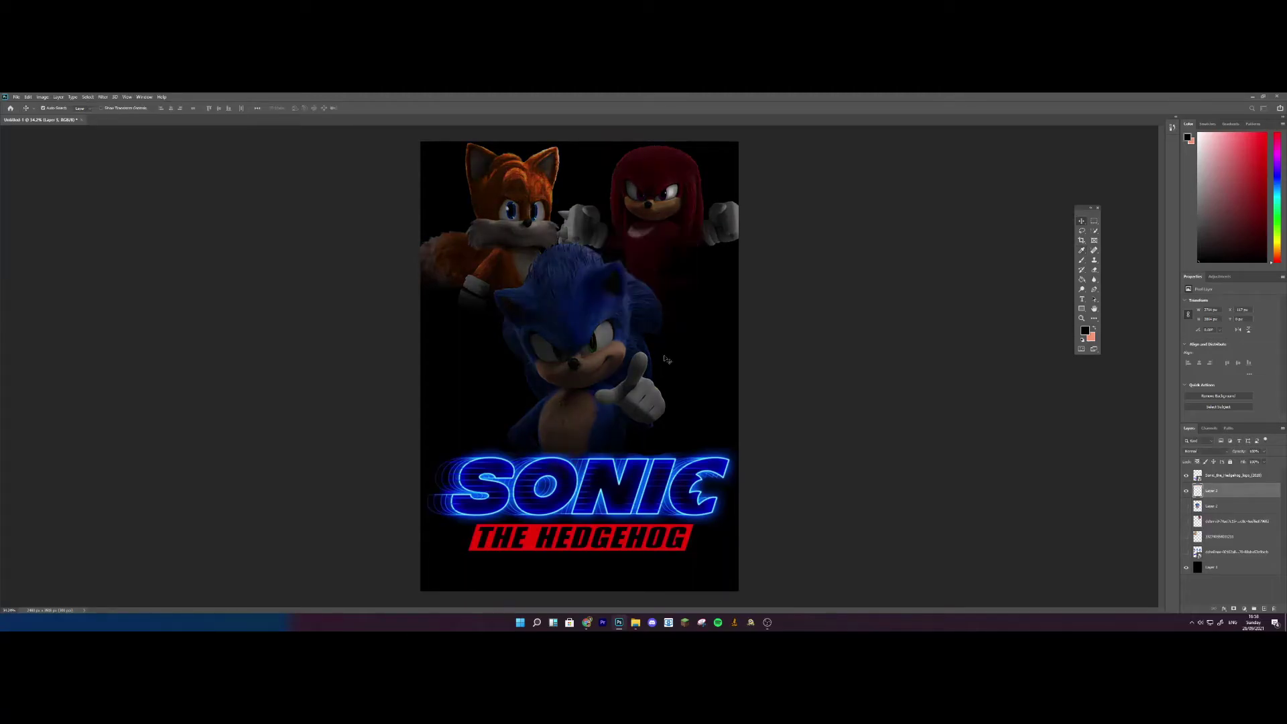
Scale the SONIC logo down slightly and nudge it up, then bring Chrome forward.
{"action": "left_click", "coordinate": [642, 494]}
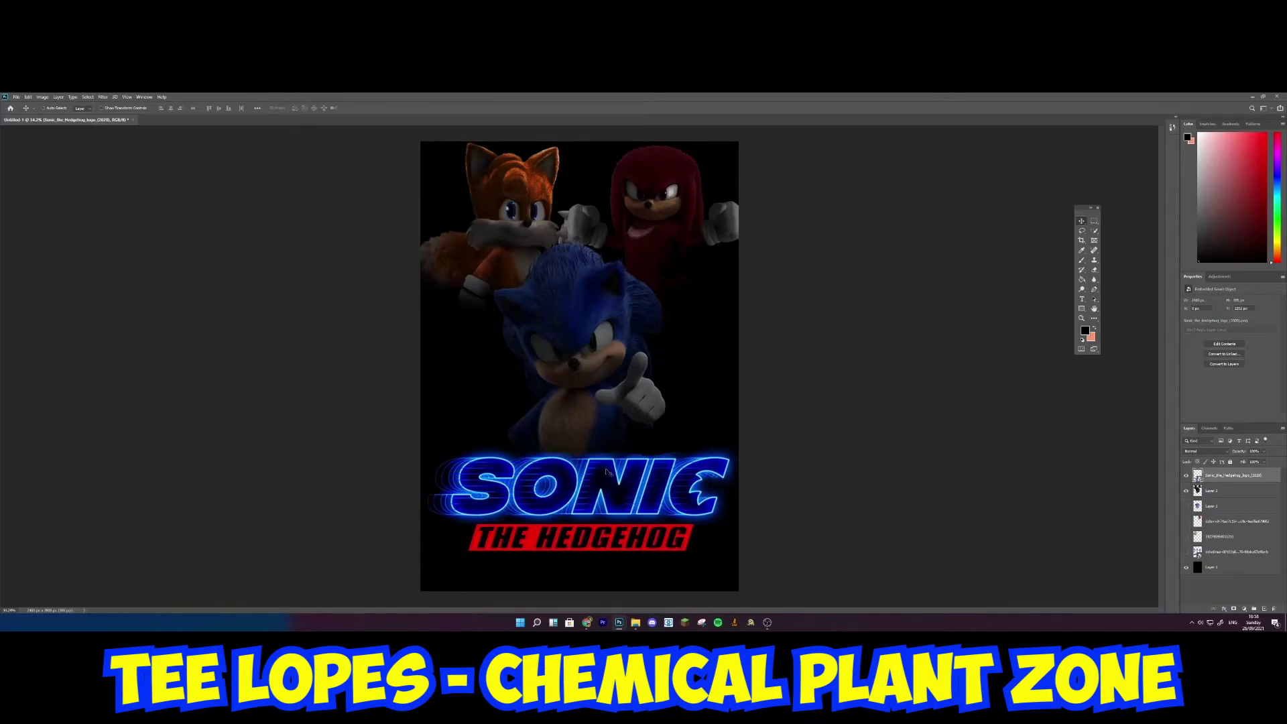
{"action": "key", "text": "ctrl+t"}
{"action": "left_click_drag", "start_coordinate": [742, 438], "coordinate": [679, 456]}
{"action": "left_click_drag", "start_coordinate": [651, 512], "coordinate": [650, 506]}
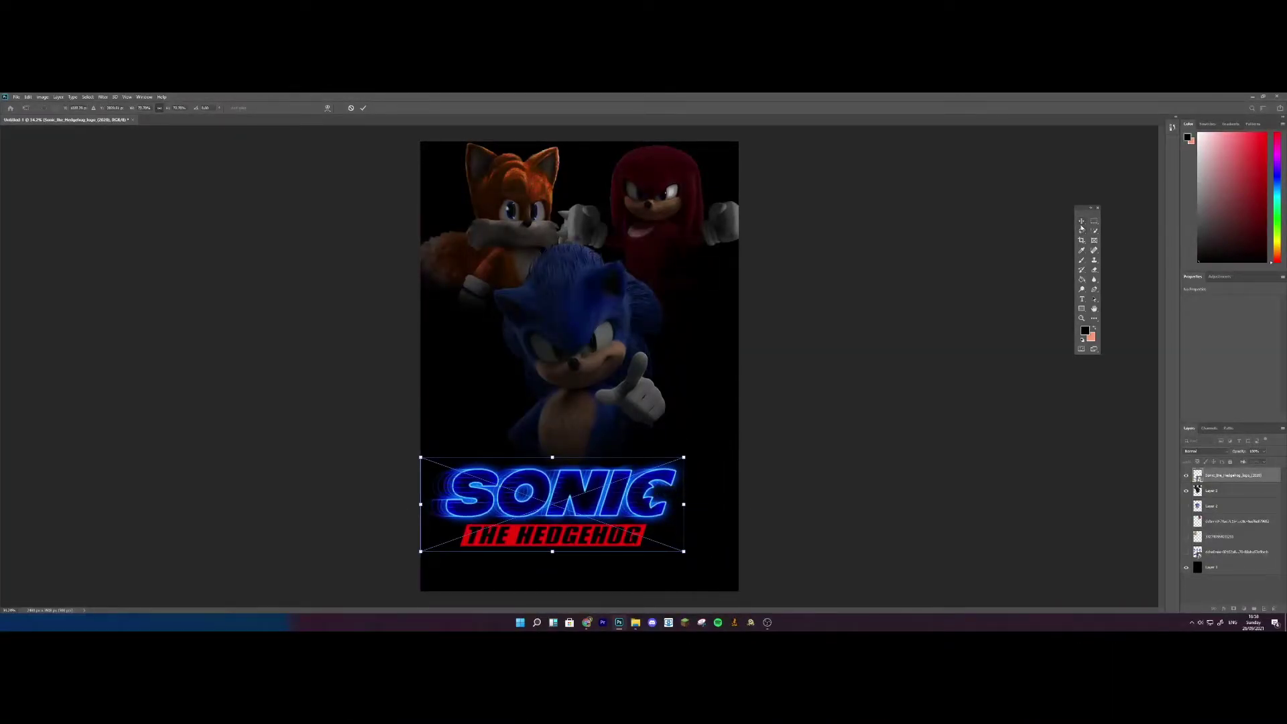
{"action": "key", "text": "Return"}
{"action": "mouse_move", "coordinate": [587, 622]}
{"action": "left_click", "coordinate": [547, 590]}
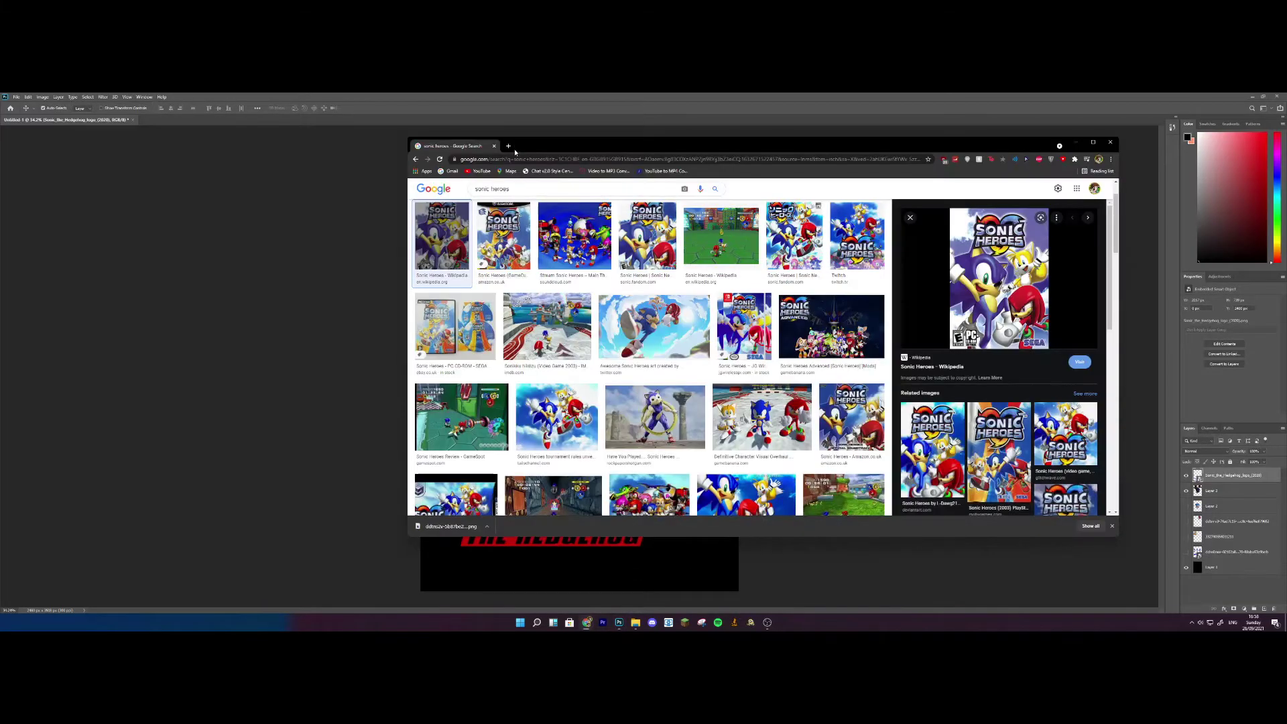
Search Google Images for 'sonic 3 logo png'.
{"action": "left_click", "coordinate": [521, 159]}
{"action": "type", "text": "sonic 3"}
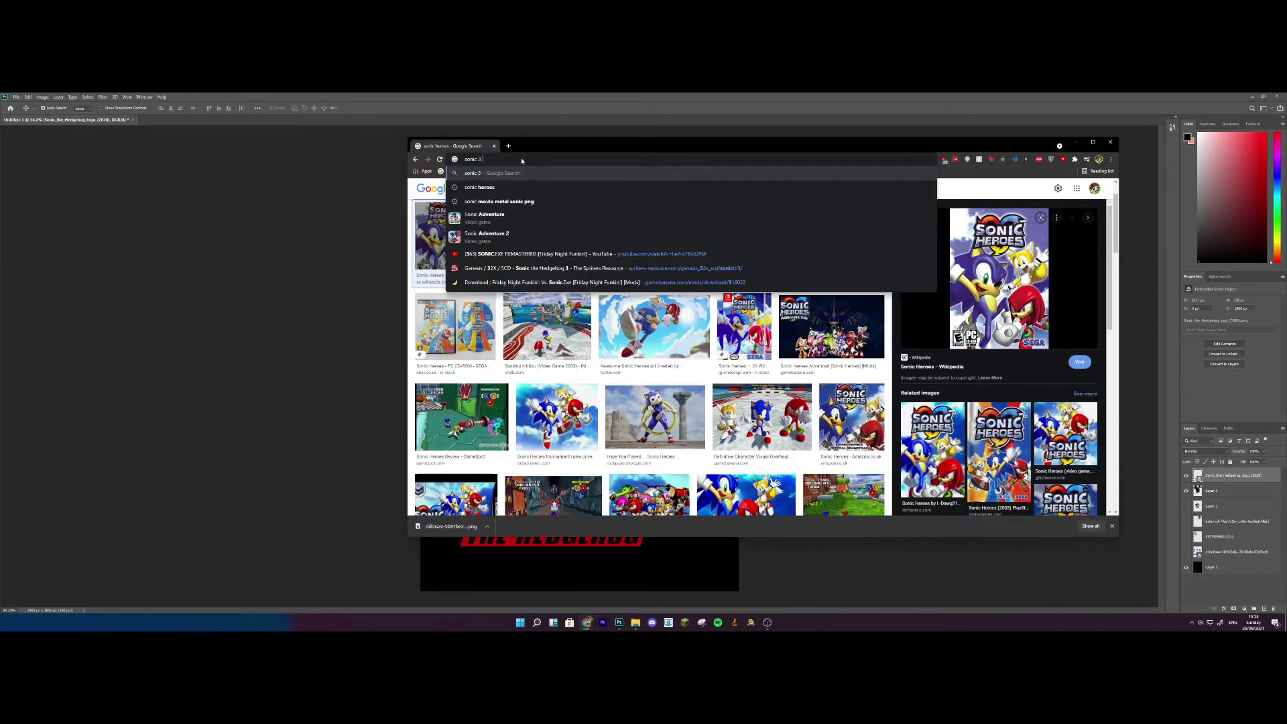
{"action": "type", "text": " logo png"}
{"action": "key", "text": "Return"}
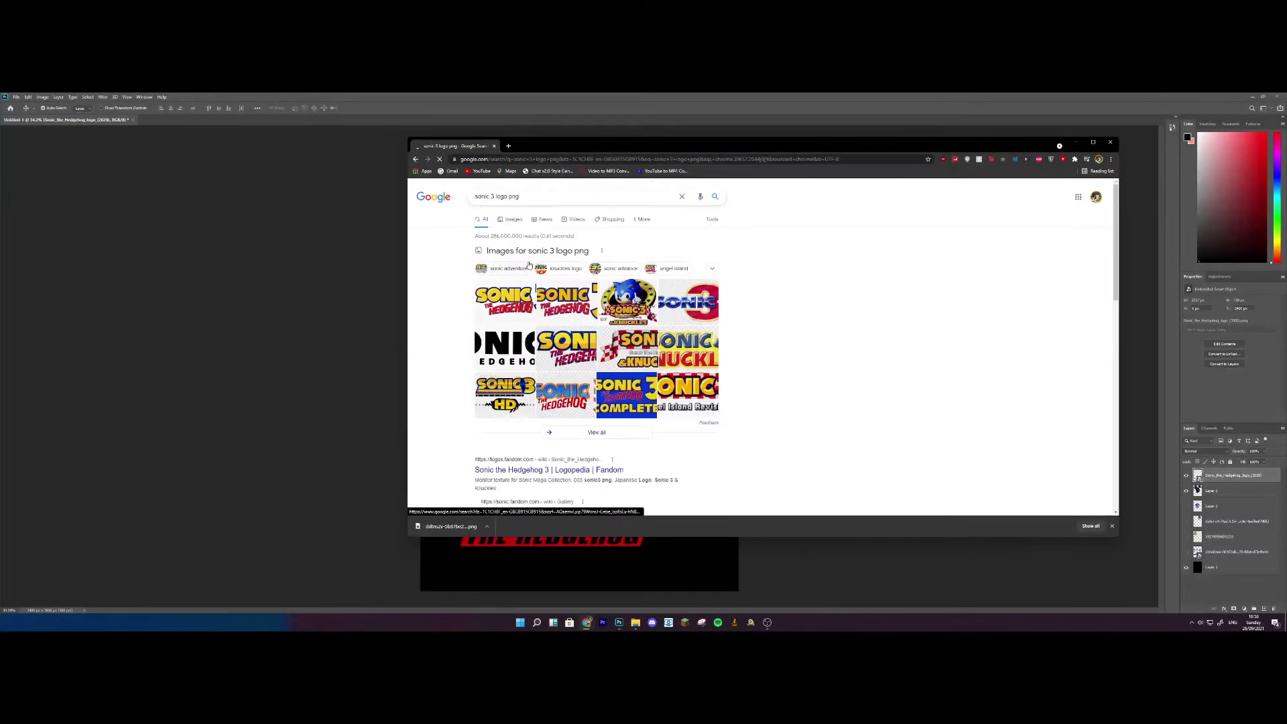
{"action": "left_click", "coordinate": [513, 218]}
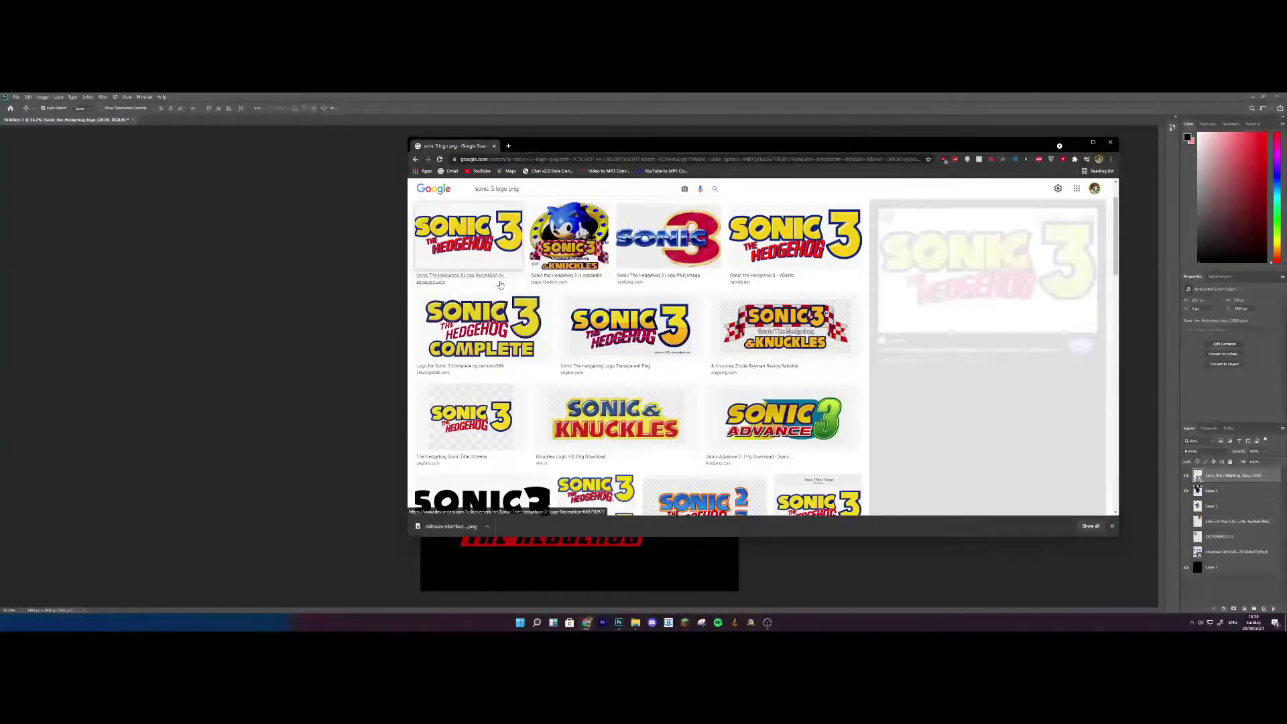
Save the first Sonic 3 logo result and drop it onto the poster.
{"action": "left_click", "coordinate": [506, 284]}
{"action": "right_click", "coordinate": [980, 271]}
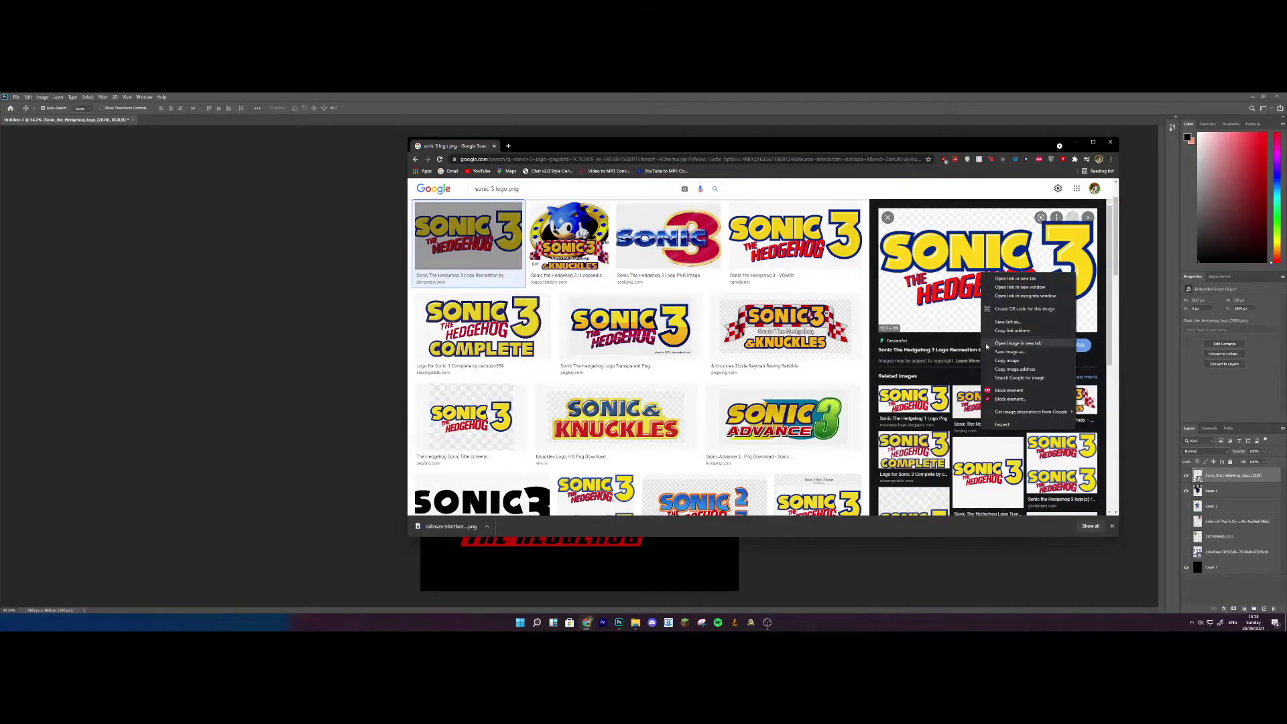
{"action": "left_click", "coordinate": [1019, 353]}
{"action": "key", "text": "Return"}
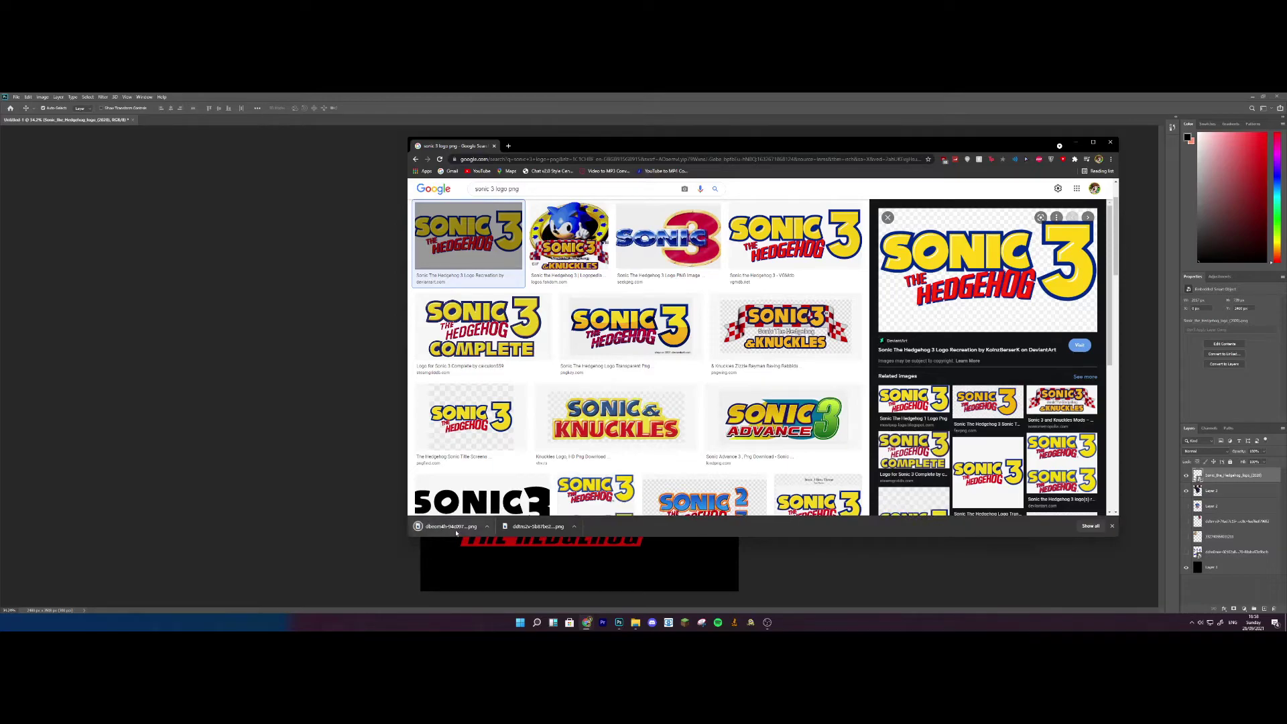
{"action": "left_click_drag", "start_coordinate": [450, 526], "coordinate": [280, 407]}
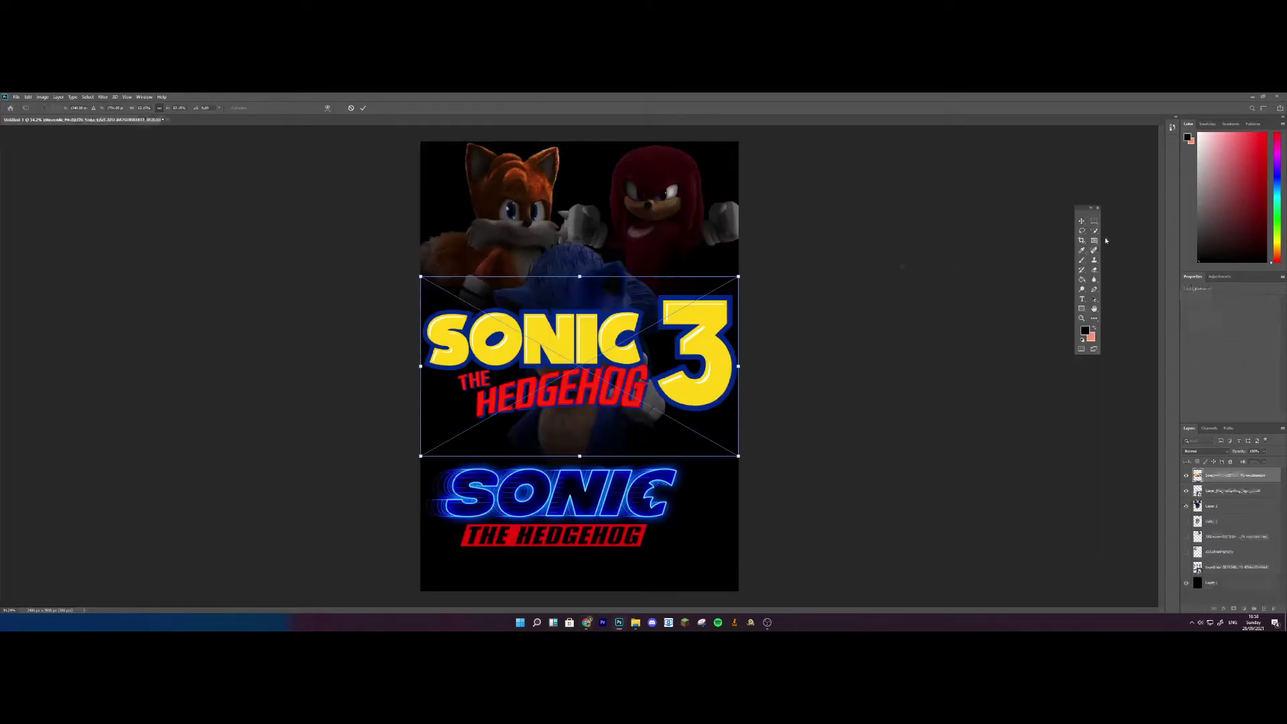
Commit the placed Sonic 3 logo and rasterize its layer.
{"action": "left_click", "coordinate": [1094, 269]}
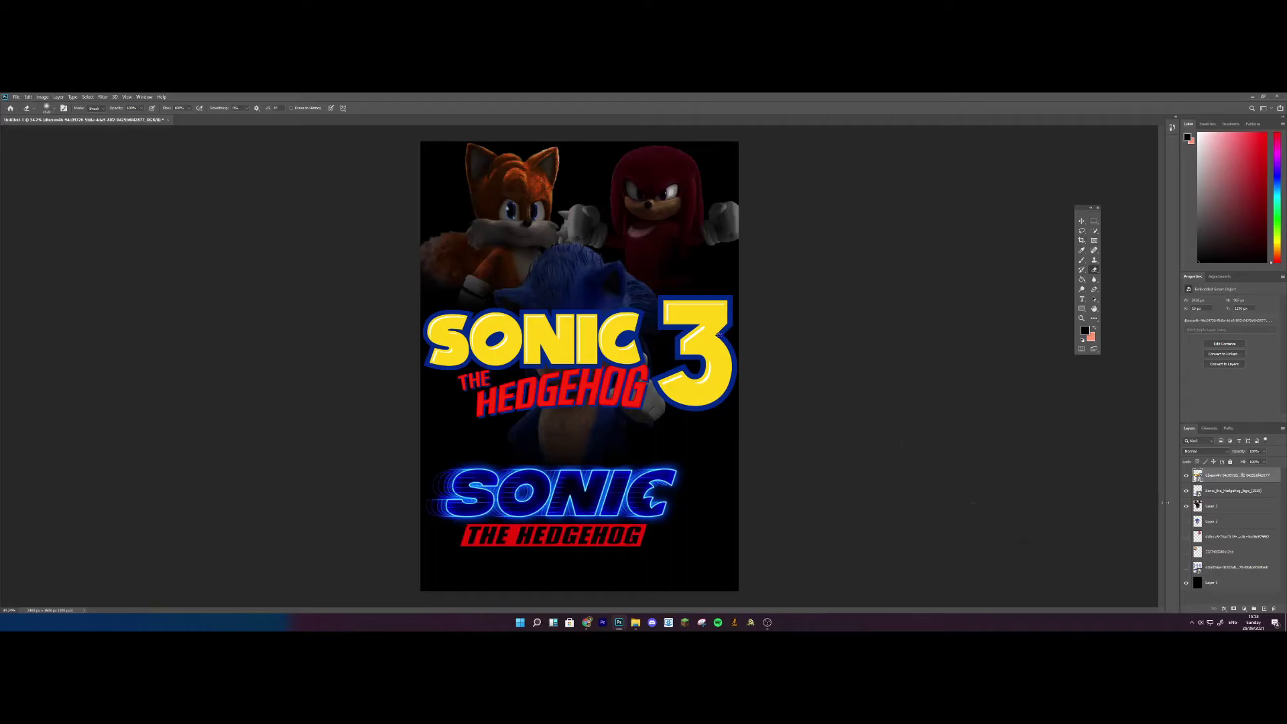
{"action": "right_click", "coordinate": [1234, 475]}
{"action": "left_click", "coordinate": [1210, 292]}
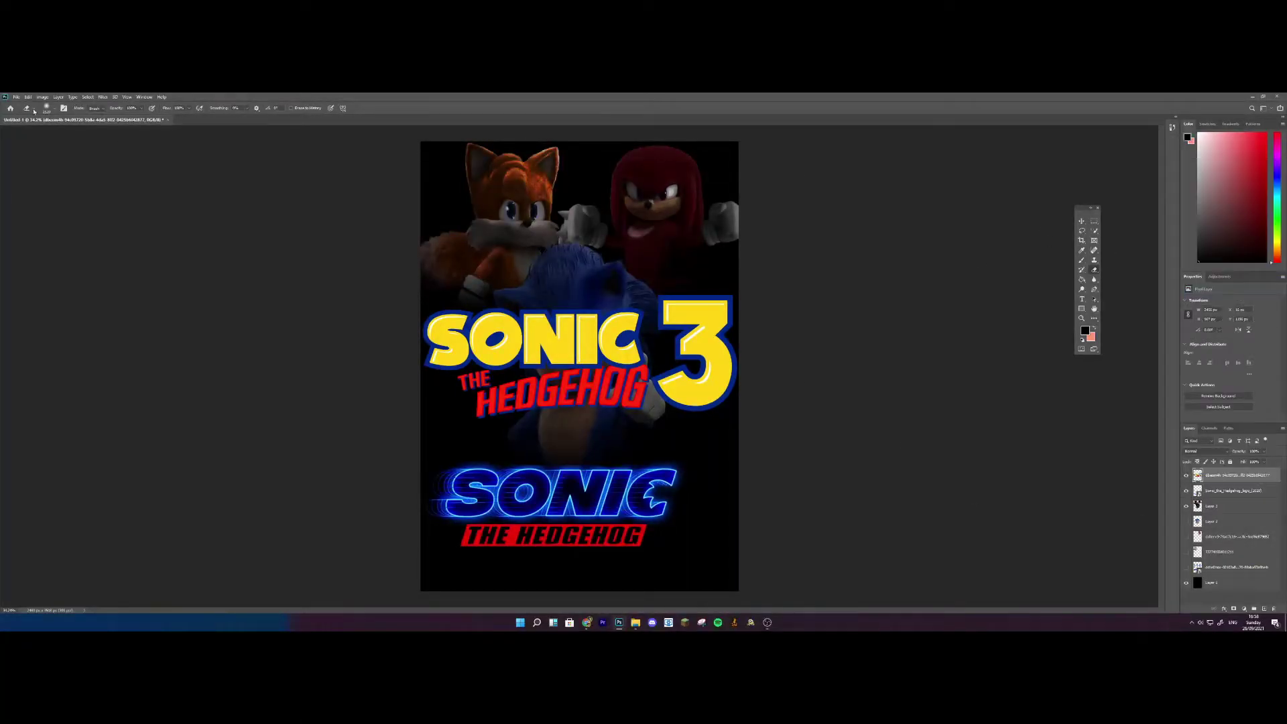
With a harder eraser, remove the logo lettering and ear fragment, then move the 3 beside SONIC.
{"action": "left_click", "coordinate": [54, 110]}
{"action": "left_click_drag", "start_coordinate": [87, 148], "coordinate": [88, 148]}
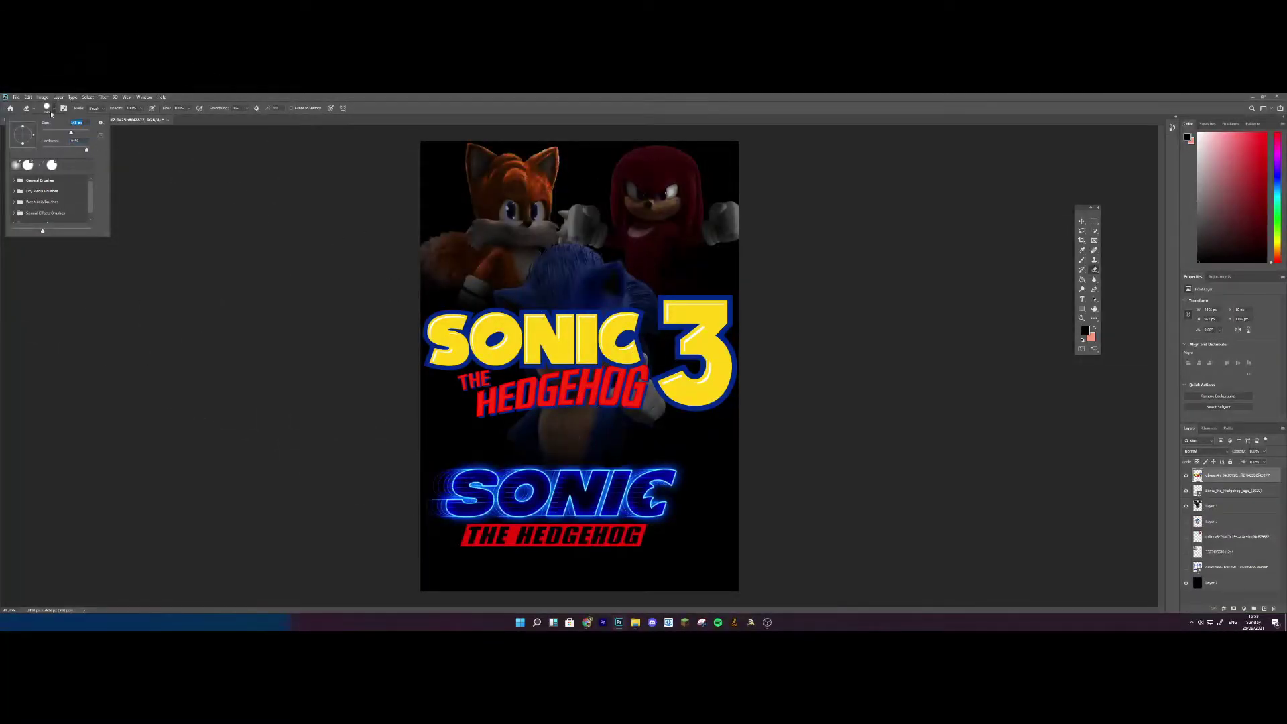
{"action": "mouse_move", "coordinate": [469, 279]}
{"action": "left_mouse_down"}
{"action": "mouse_move", "coordinate": [454, 431]}
{"action": "mouse_move", "coordinate": [426, 335]}
{"action": "mouse_move", "coordinate": [519, 408]}
{"action": "mouse_move", "coordinate": [569, 423]}
{"action": "mouse_move", "coordinate": [574, 288]}
{"action": "mouse_move", "coordinate": [621, 324]}
{"action": "mouse_move", "coordinate": [621, 420]}
{"action": "left_mouse_up"}
{"action": "left_click_drag", "start_coordinate": [622, 374], "coordinate": [632, 339]}
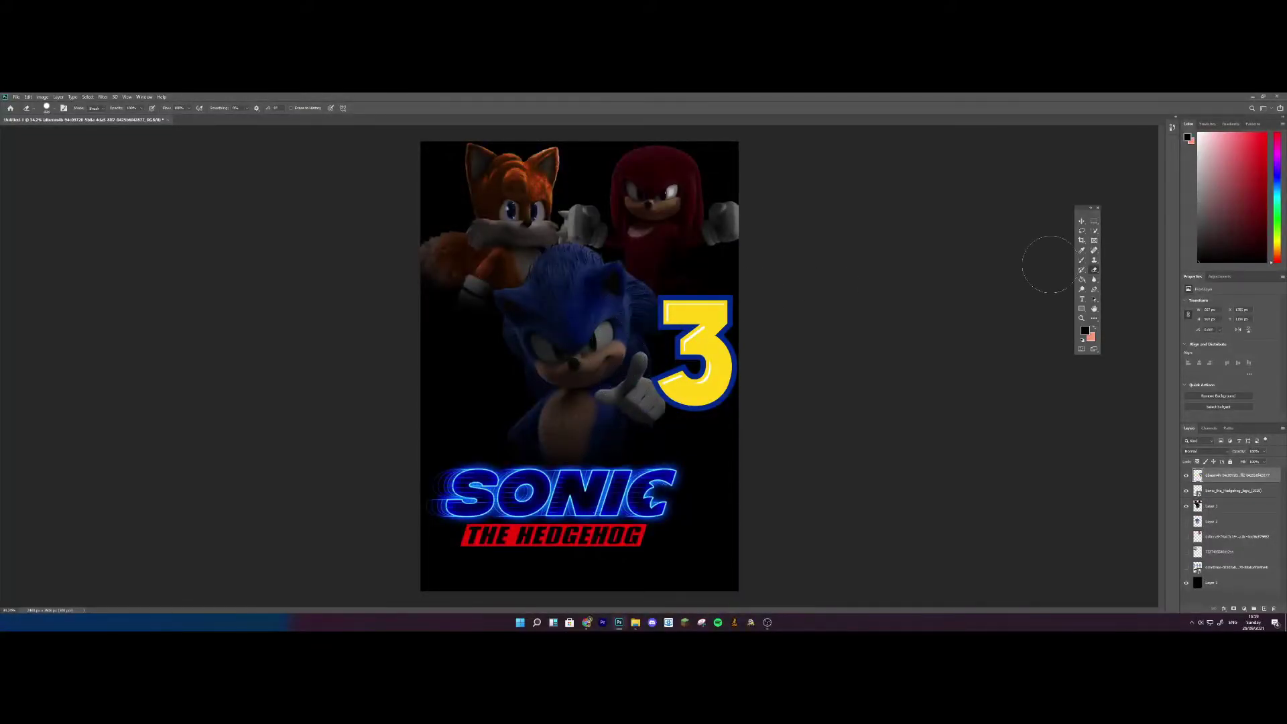
{"action": "key", "text": "v"}
{"action": "left_click_drag", "start_coordinate": [717, 370], "coordinate": [716, 525]}
Scale the yellow 3 down to about 84%.
{"action": "key", "text": "ctrl+t"}
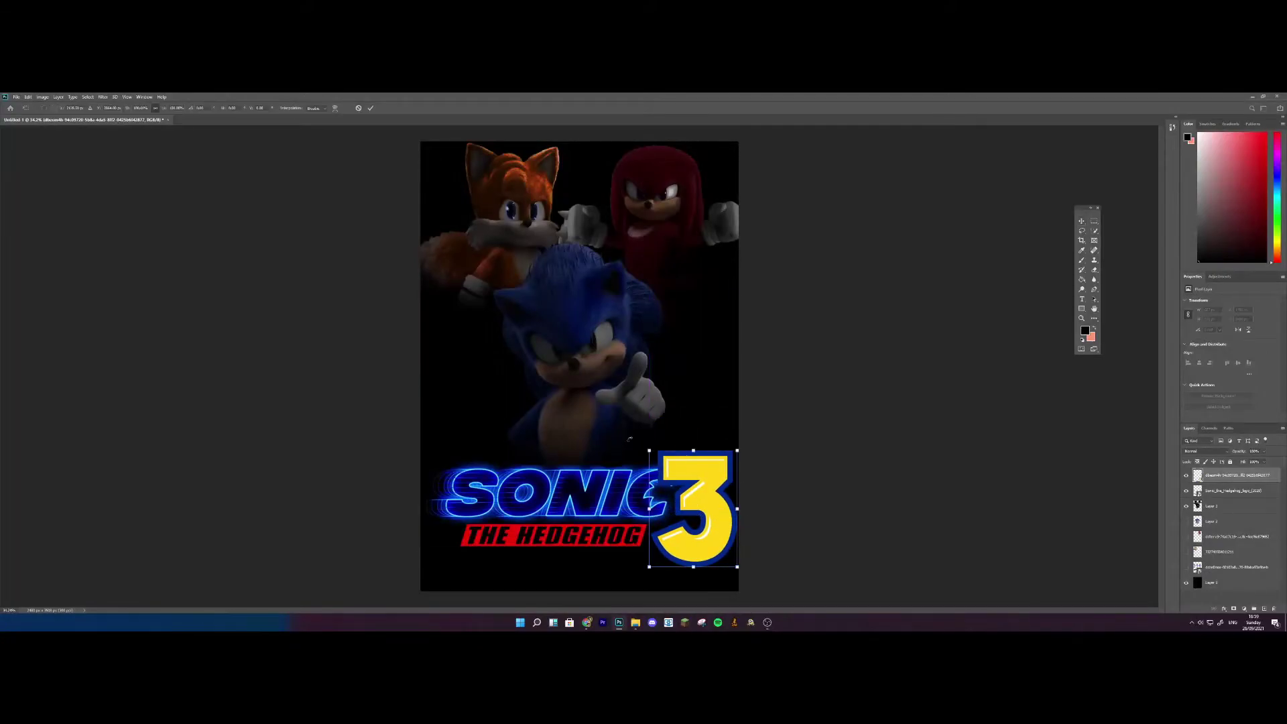
{"action": "left_click_drag", "start_coordinate": [646, 450], "coordinate": [678, 514]}
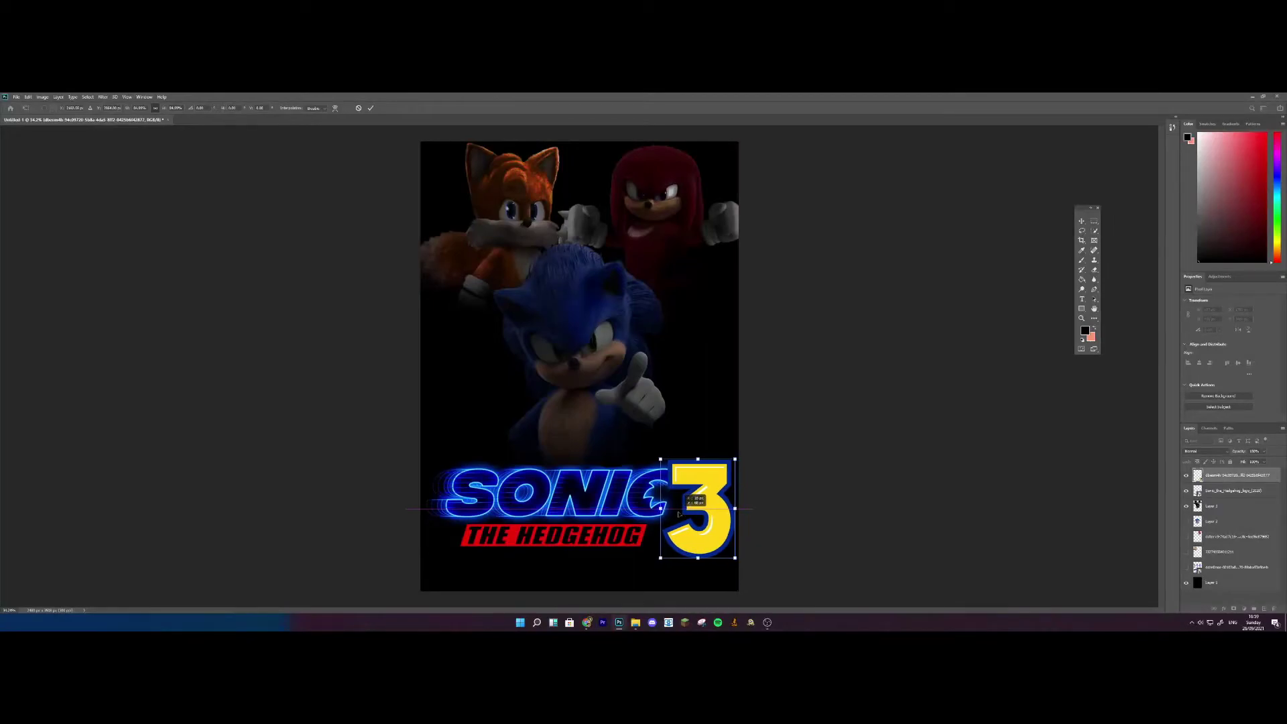
{"action": "key", "text": "Return"}
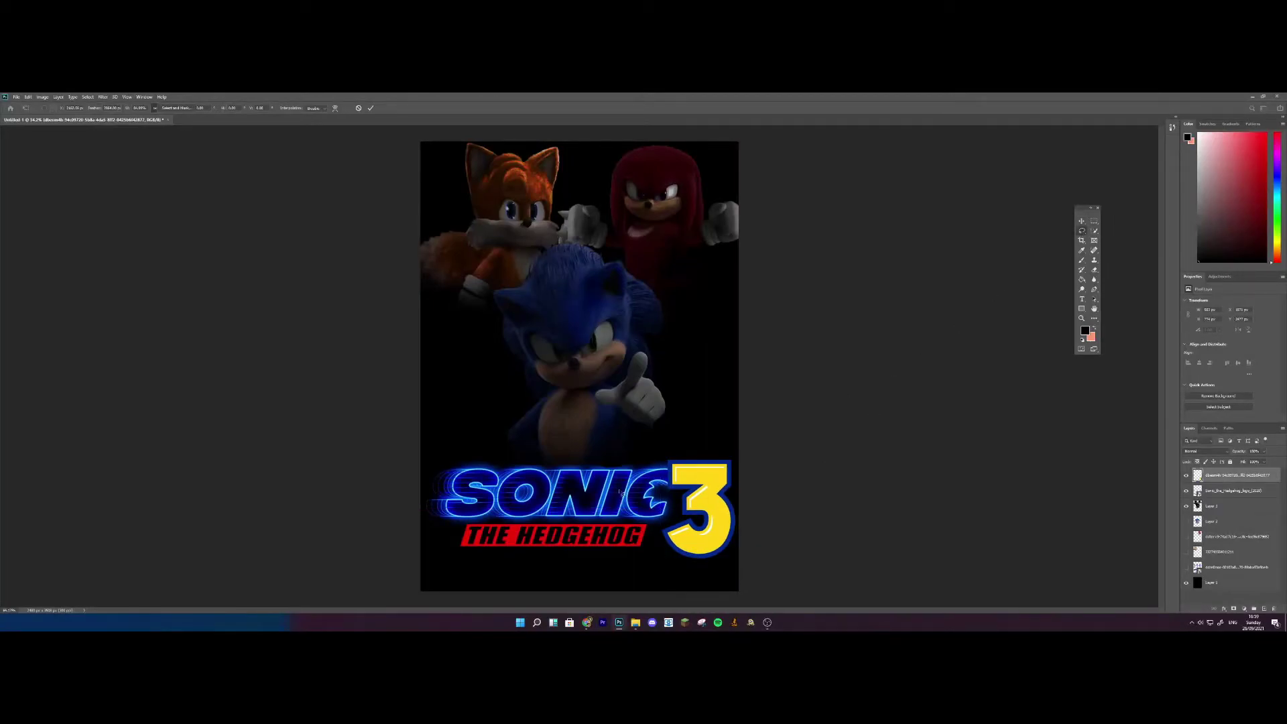
{"action": "scroll", "coordinate": [621, 494], "scroll_direction": "up", "scroll_amount": 7}
{"action": "scroll", "coordinate": [422, 437], "scroll_direction": "down", "scroll_amount": 3}
{"action": "scroll", "coordinate": [423, 437], "scroll_direction": "up", "scroll_amount": 3}
{"action": "scroll", "coordinate": [422, 436], "scroll_direction": "down", "scroll_amount": 6}
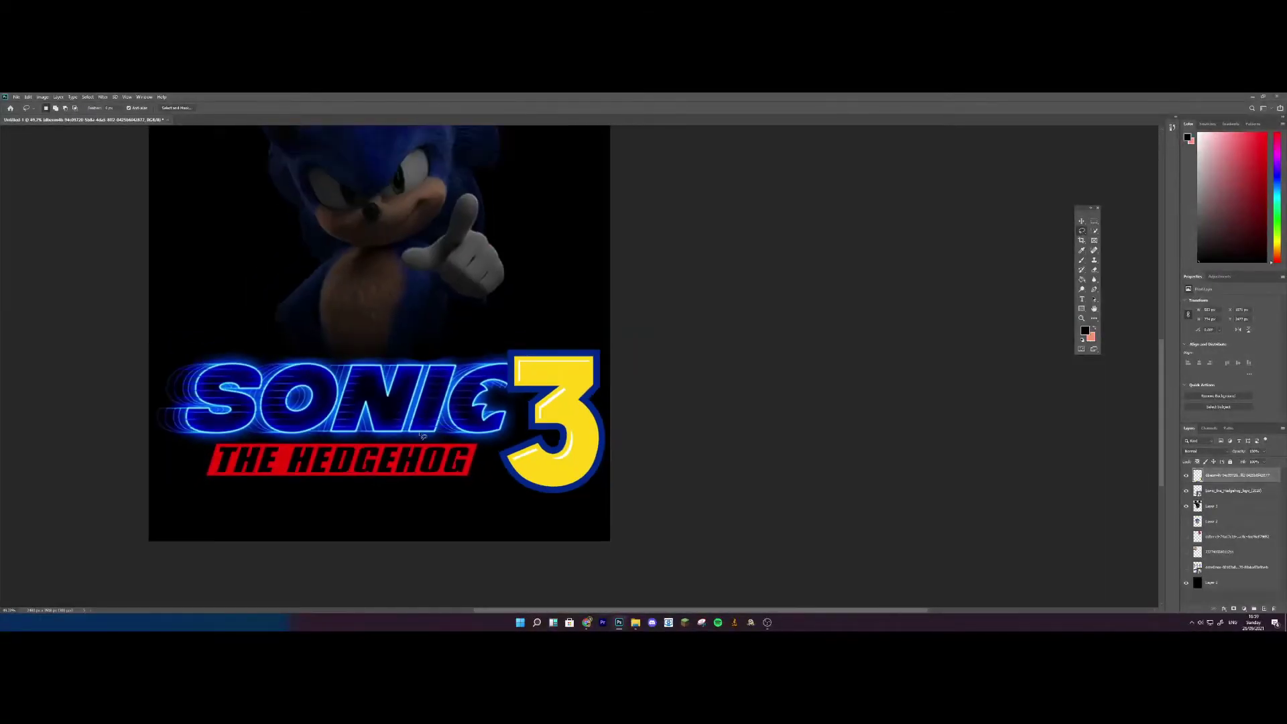
{"action": "scroll", "coordinate": [1007, 249], "scroll_direction": "down", "scroll_amount": 2}
Move the 3 over the SONIC logo and delete the logo, undoing an accidental rotation.
{"action": "left_click", "coordinate": [1082, 221]}
{"action": "left_click_drag", "start_coordinate": [691, 512], "coordinate": [588, 514]}
{"action": "left_click", "coordinate": [647, 460]}
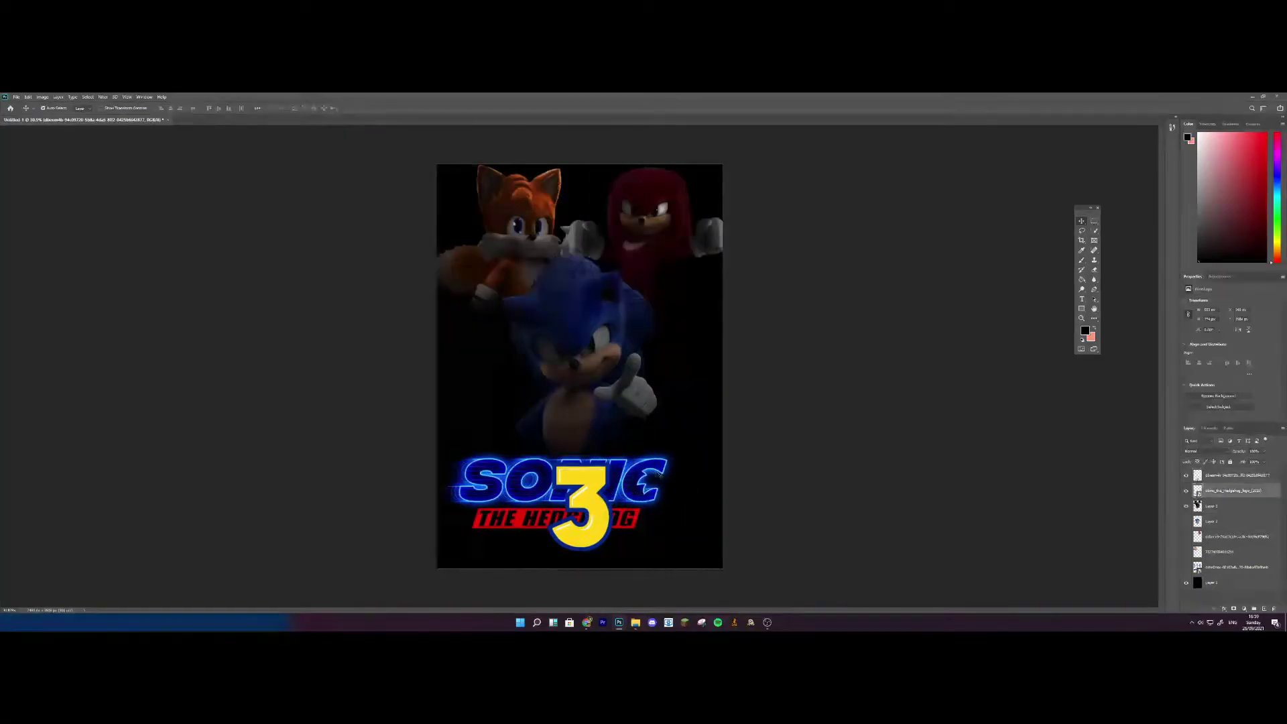
{"action": "key", "text": "Delete"}
{"action": "key", "text": "ctrl+t"}
{"action": "scroll", "coordinate": [553, 476], "scroll_direction": "up", "scroll_amount": 3}
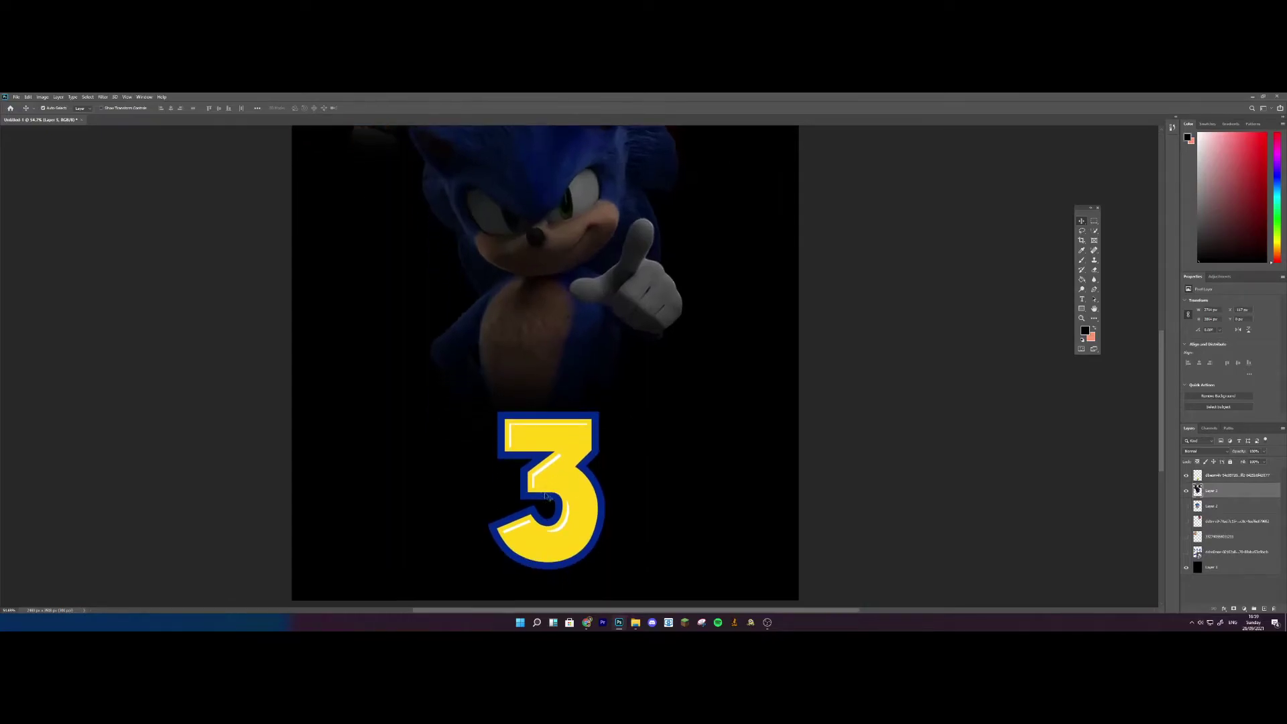
{"action": "left_click_drag", "start_coordinate": [612, 445], "coordinate": [609, 446]}
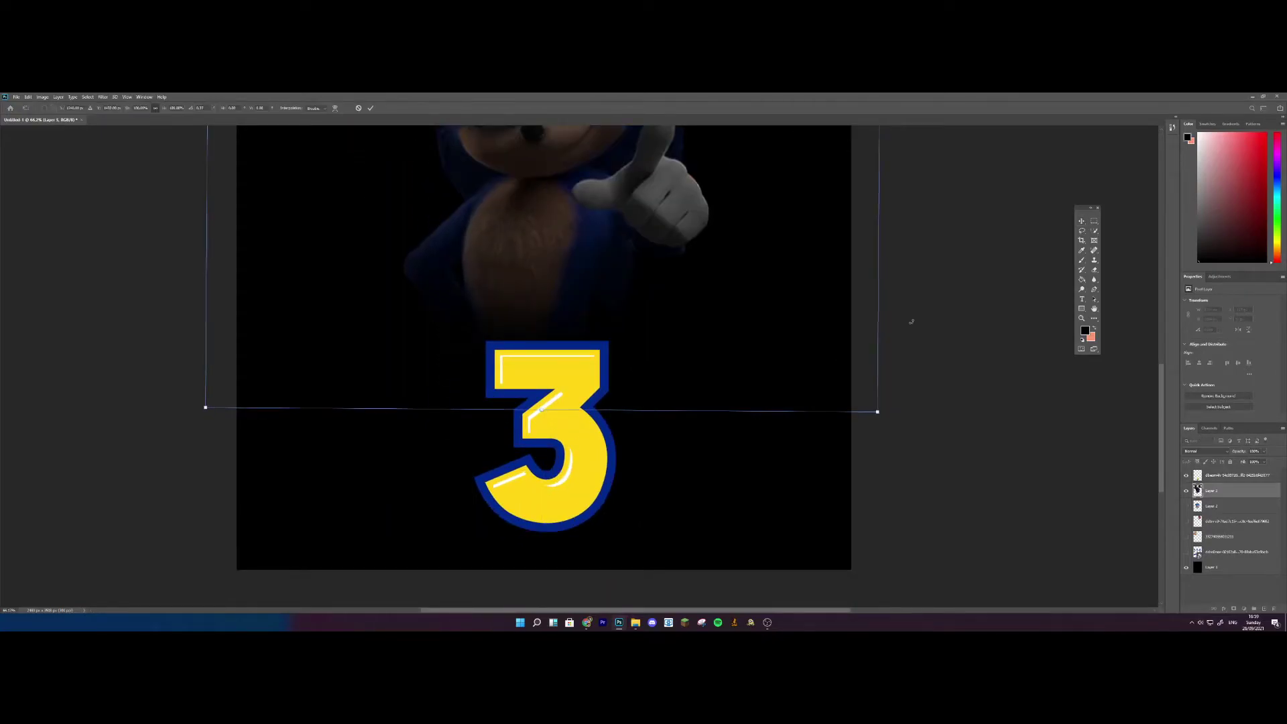
{"action": "key", "text": "ctrl+z"}
Shift the yellow 3 slightly left to centre it and fit the whole poster in view.
{"action": "left_click", "coordinate": [1083, 220]}
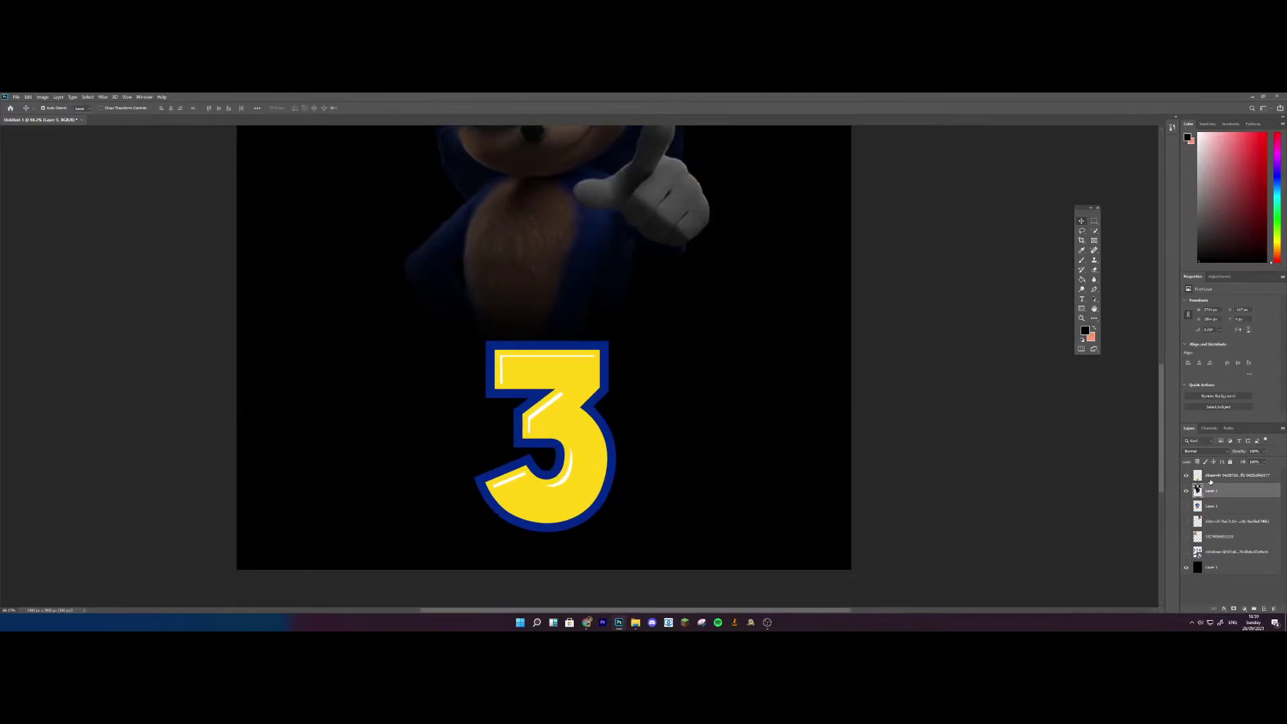
{"action": "left_click", "coordinate": [1212, 477]}
{"action": "key", "text": "ctrl+t"}
{"action": "left_click_drag", "start_coordinate": [594, 438], "coordinate": [592, 432]}
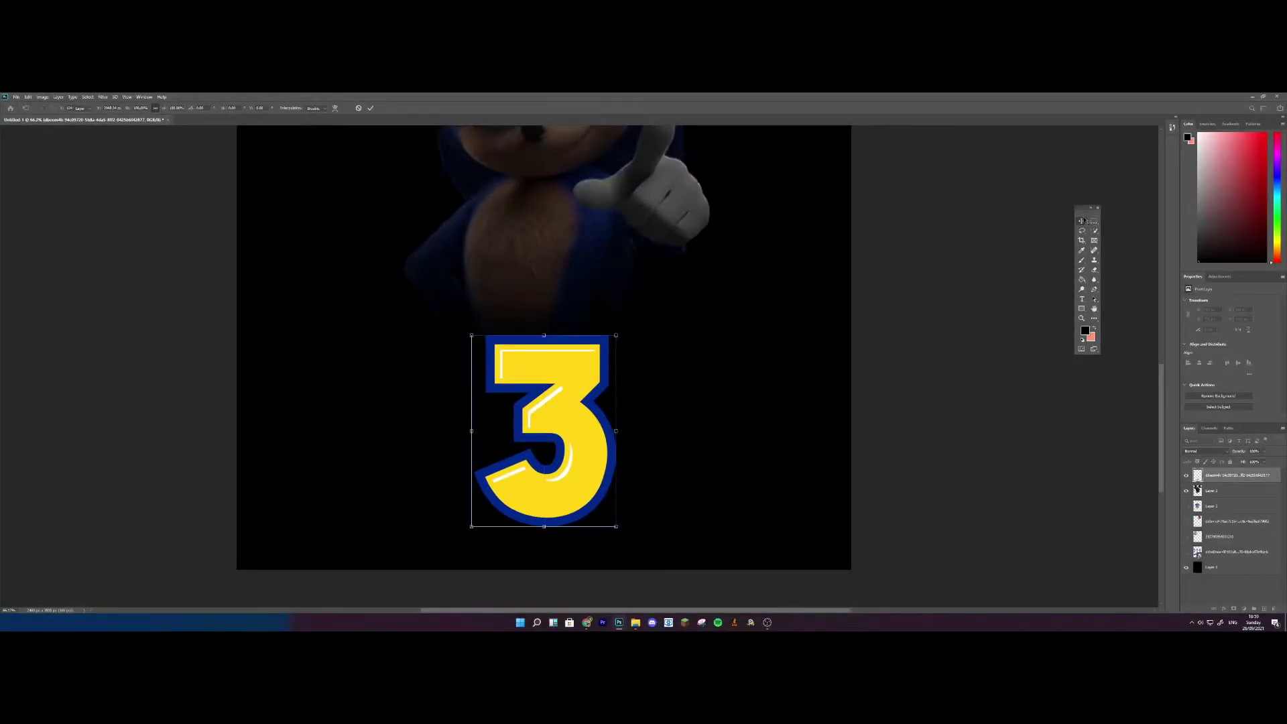
{"action": "left_click", "coordinate": [1081, 222]}
{"action": "key", "text": "ctrl+minus"}
{"action": "key", "text": "ctrl+minus"}
{"action": "key", "text": "ctrl+0"}
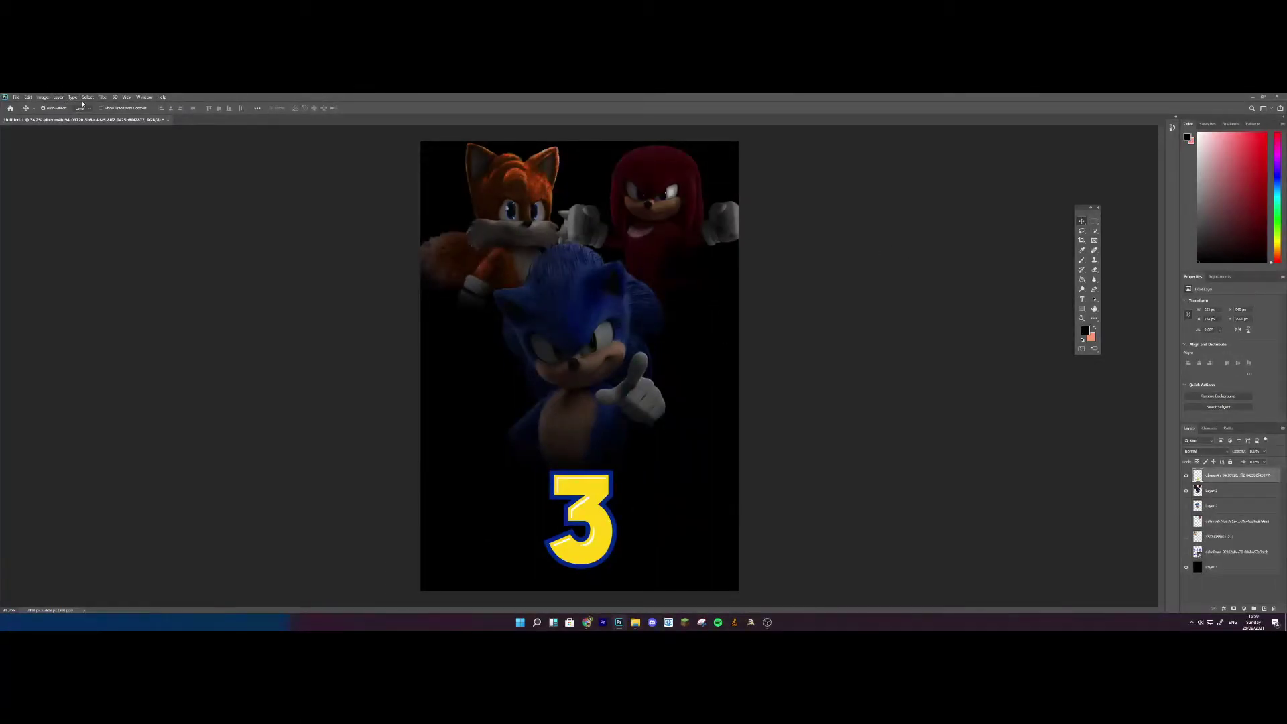
{"action": "left_click", "coordinate": [42, 97]}
Try Brightness/Contrast values and Use Legacy on the 3, resetting both to 0 before OK.
{"action": "mouse_move", "coordinate": [67, 116]}
{"action": "left_click", "coordinate": [142, 117]}
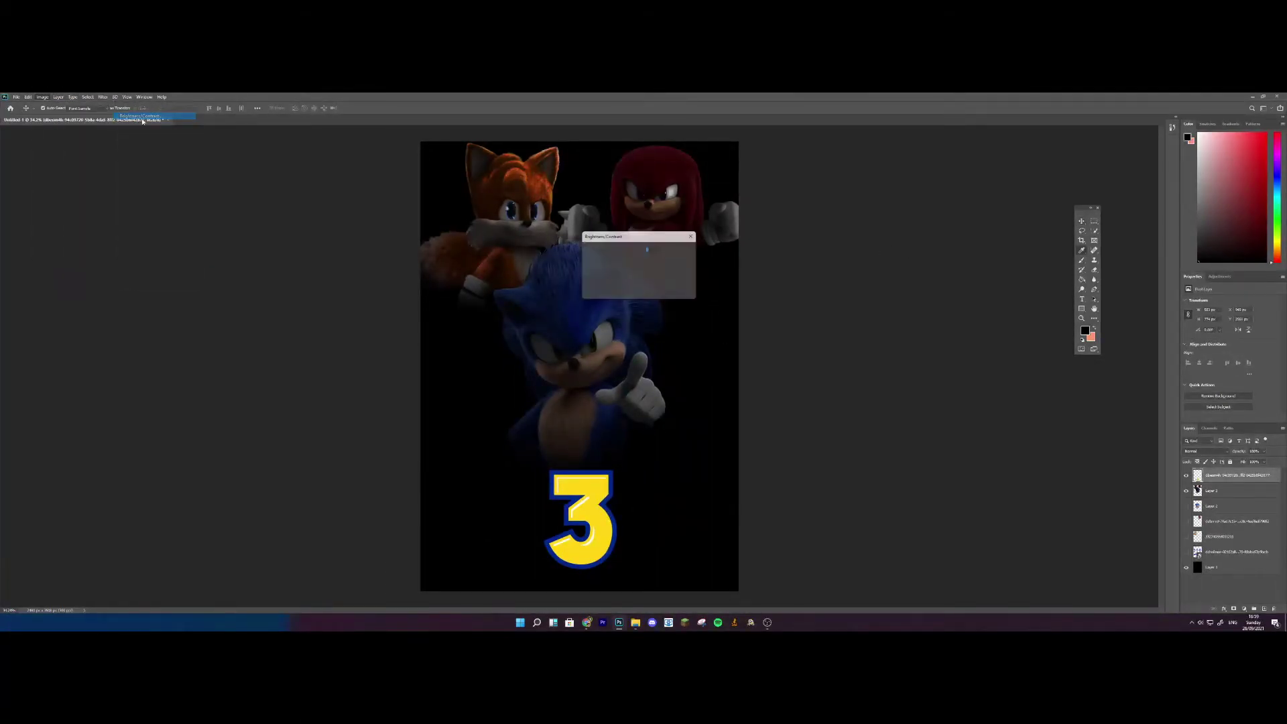
{"action": "mouse_move", "coordinate": [624, 258]}
{"action": "left_mouse_down"}
{"action": "mouse_move", "coordinate": [593, 259]}
{"action": "mouse_move", "coordinate": [609, 262]}
{"action": "left_mouse_up"}
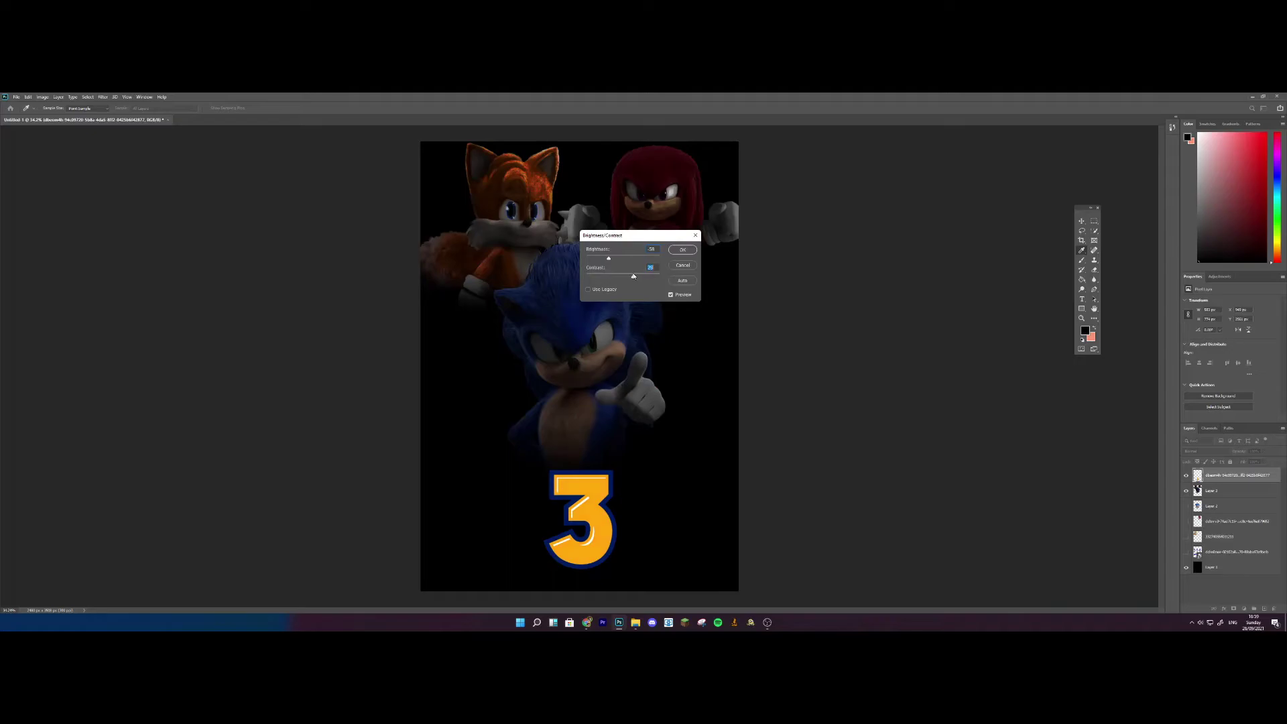
{"action": "left_click_drag", "start_coordinate": [624, 279], "coordinate": [623, 281]}
{"action": "left_click", "coordinate": [588, 290]}
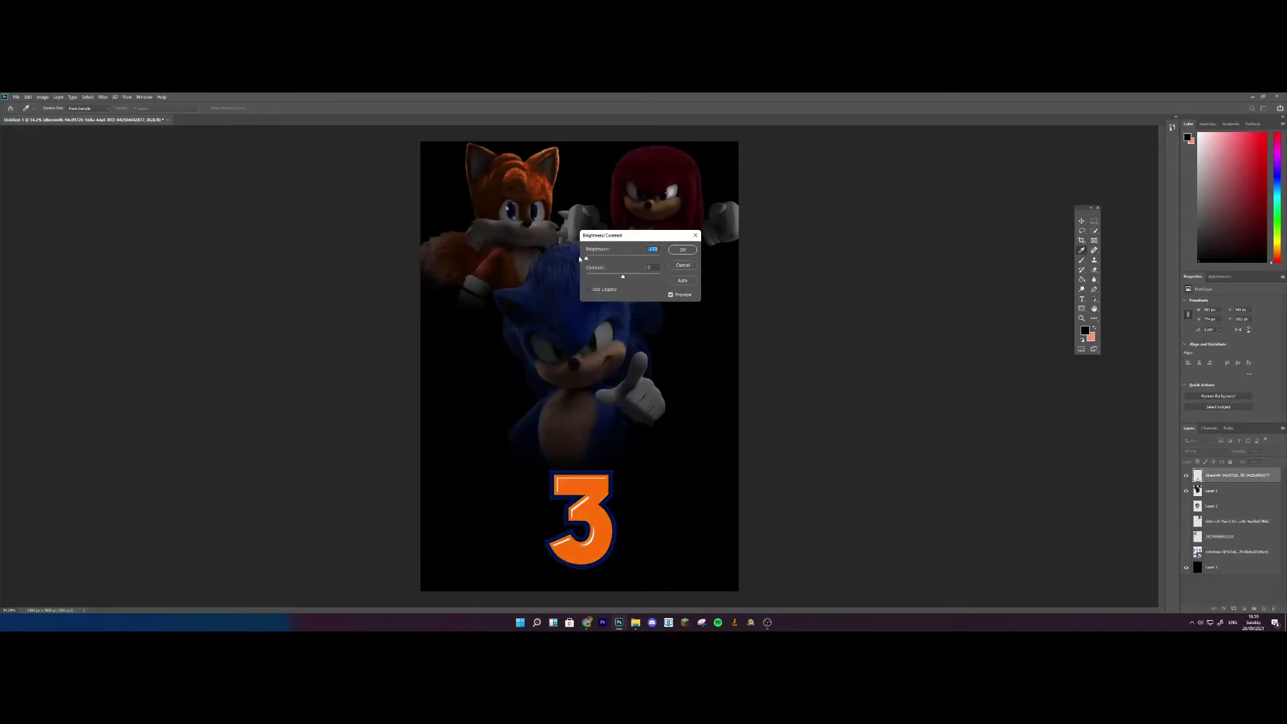
{"action": "left_click_drag", "start_coordinate": [623, 260], "coordinate": [615, 260]}
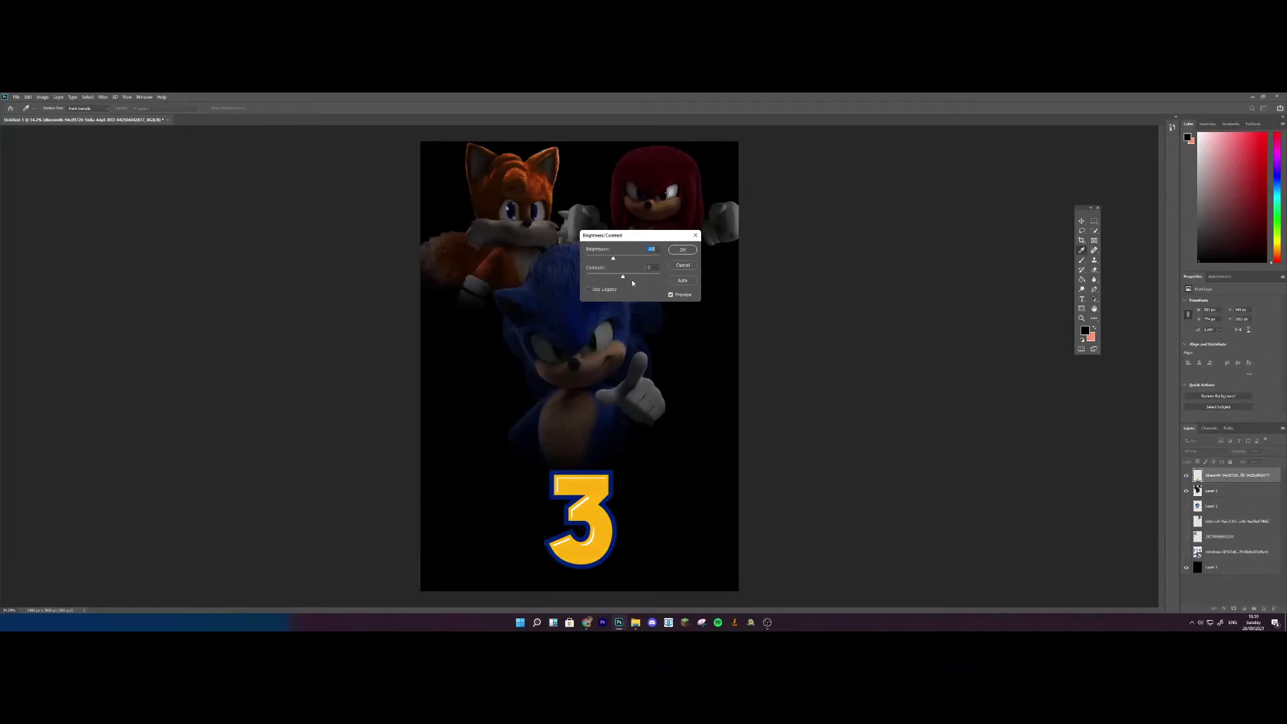
{"action": "mouse_move", "coordinate": [607, 277]}
{"action": "left_mouse_down"}
{"action": "mouse_move", "coordinate": [698, 279]}
{"action": "mouse_move", "coordinate": [587, 276]}
{"action": "left_mouse_up"}
{"action": "left_click", "coordinate": [593, 290]}
{"action": "left_click", "coordinate": [680, 252]}
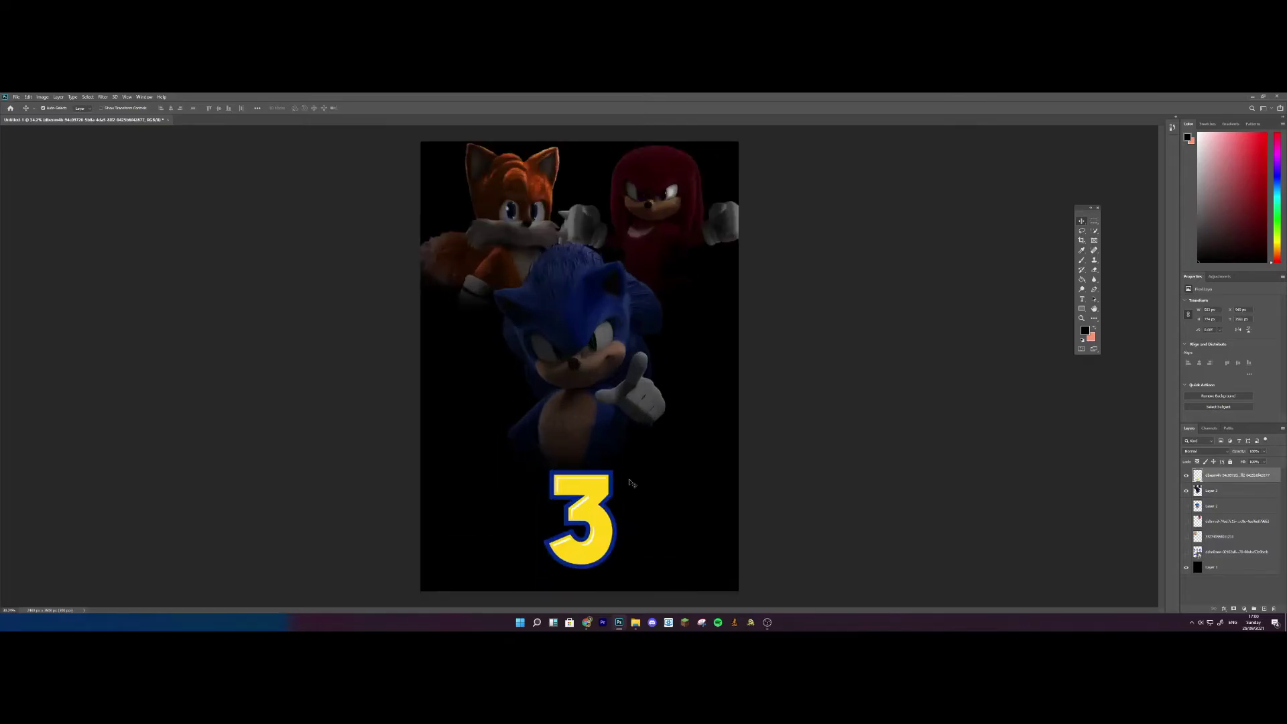
Lower the yellow 3 layer's opacity to dim it, then deselect the layer.
{"action": "scroll", "coordinate": [629, 480], "scroll_direction": "up", "scroll_amount": 6}
{"action": "scroll", "coordinate": [571, 504], "scroll_direction": "down", "scroll_amount": 3}
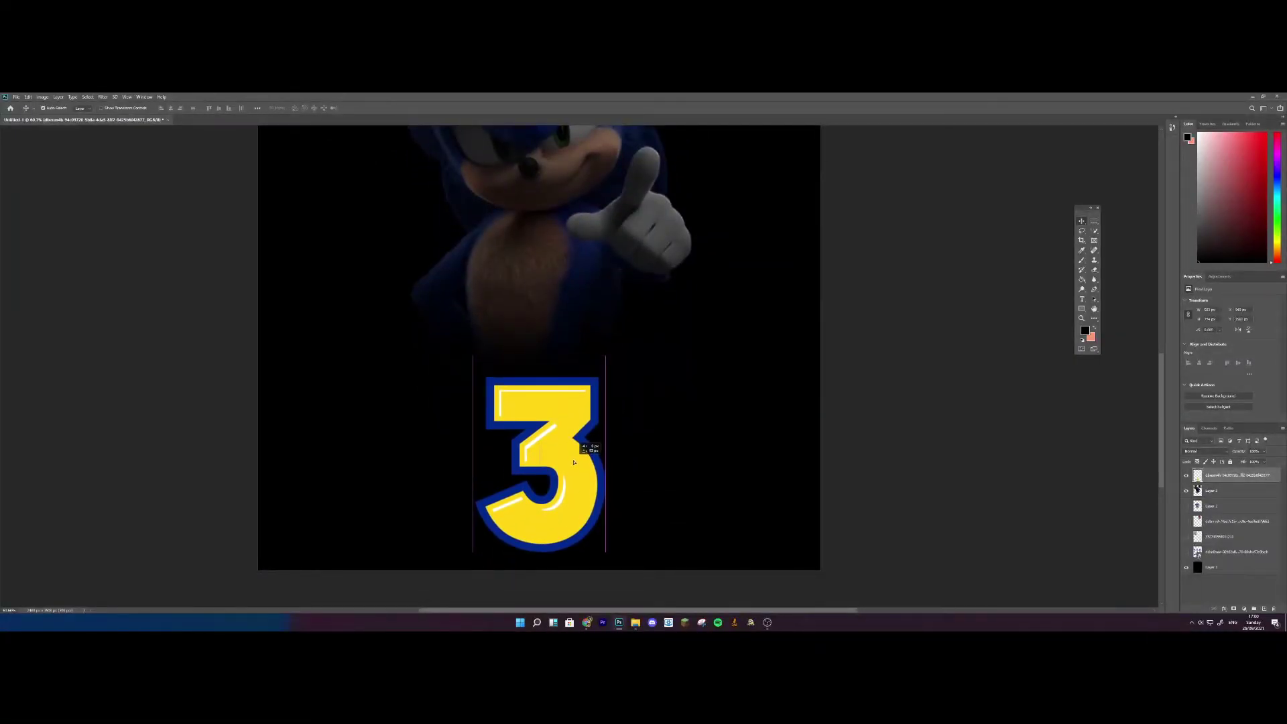
{"action": "scroll", "coordinate": [576, 446], "scroll_direction": "down", "scroll_amount": 2}
{"action": "scroll", "coordinate": [576, 463], "scroll_direction": "down", "scroll_amount": 1}
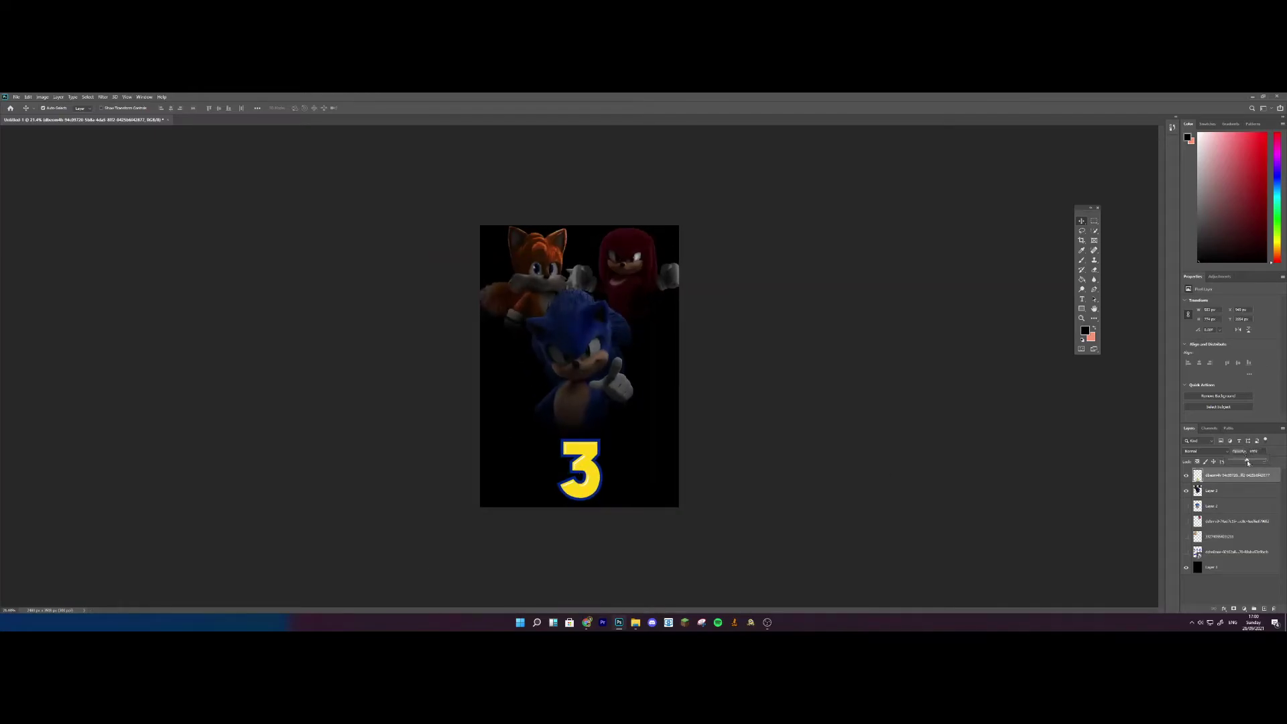
{"action": "left_click_drag", "start_coordinate": [1248, 462], "coordinate": [1251, 460]}
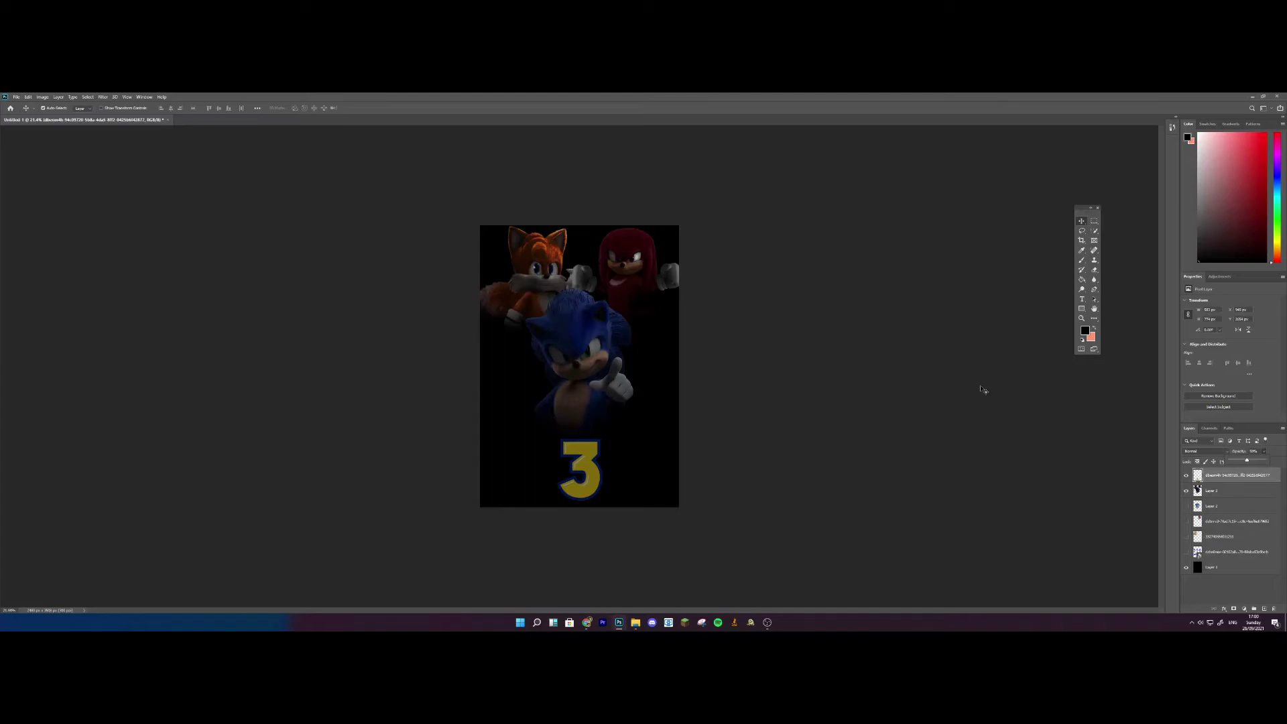
{"action": "left_click", "coordinate": [814, 428]}
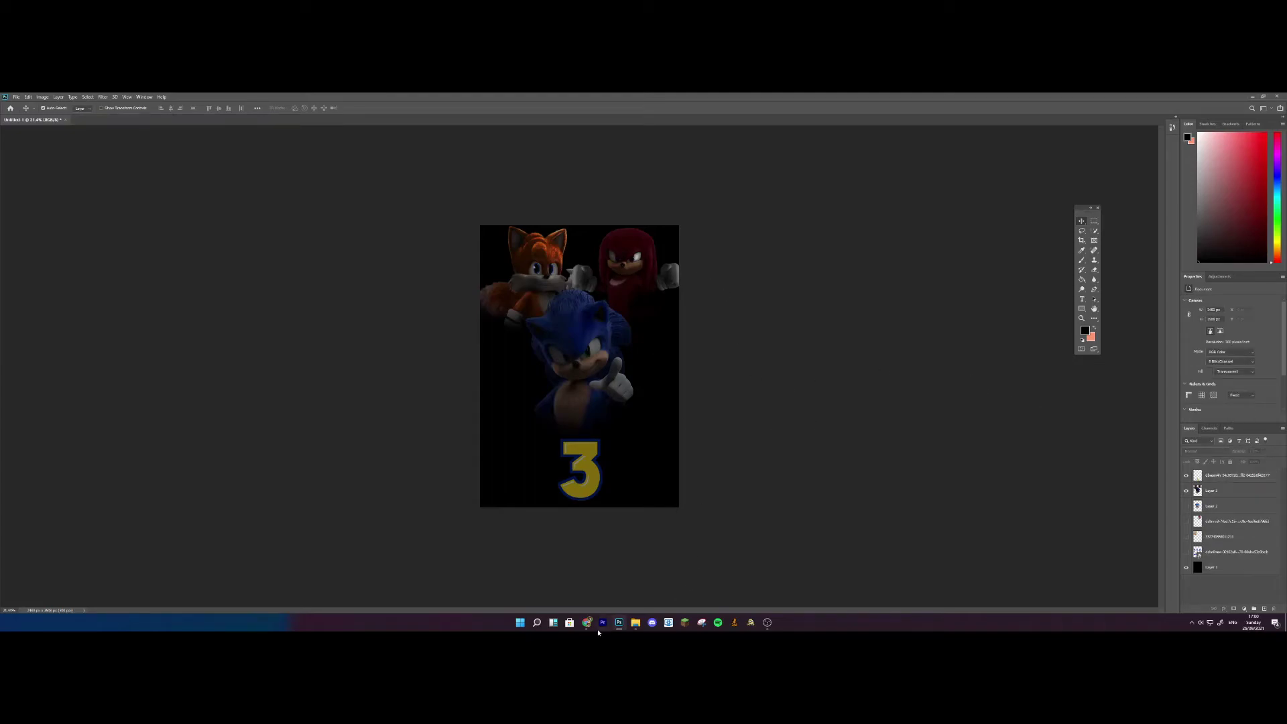
Search Google Images in Chrome for 'sonic movie eggman png'.
{"action": "mouse_move", "coordinate": [590, 622]}
{"action": "left_click", "coordinate": [614, 592]}
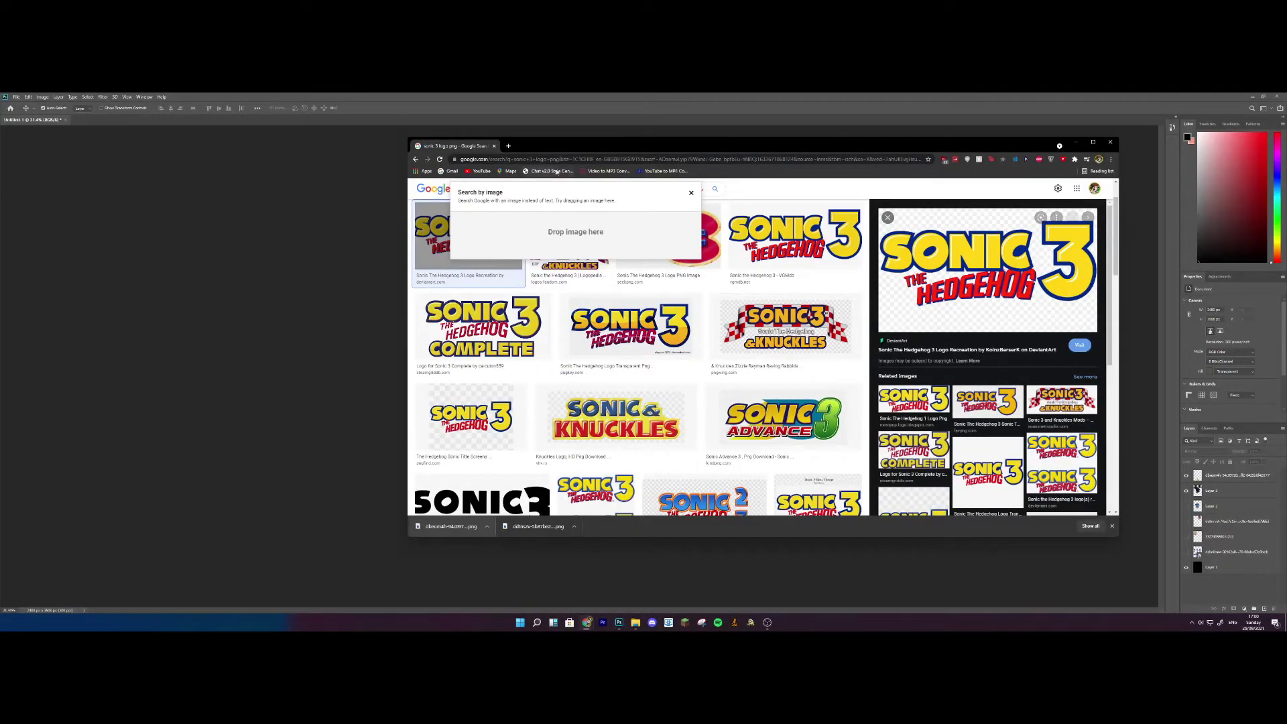
{"action": "left_click", "coordinate": [574, 159]}
{"action": "type", "text": "sonic movie eg"}
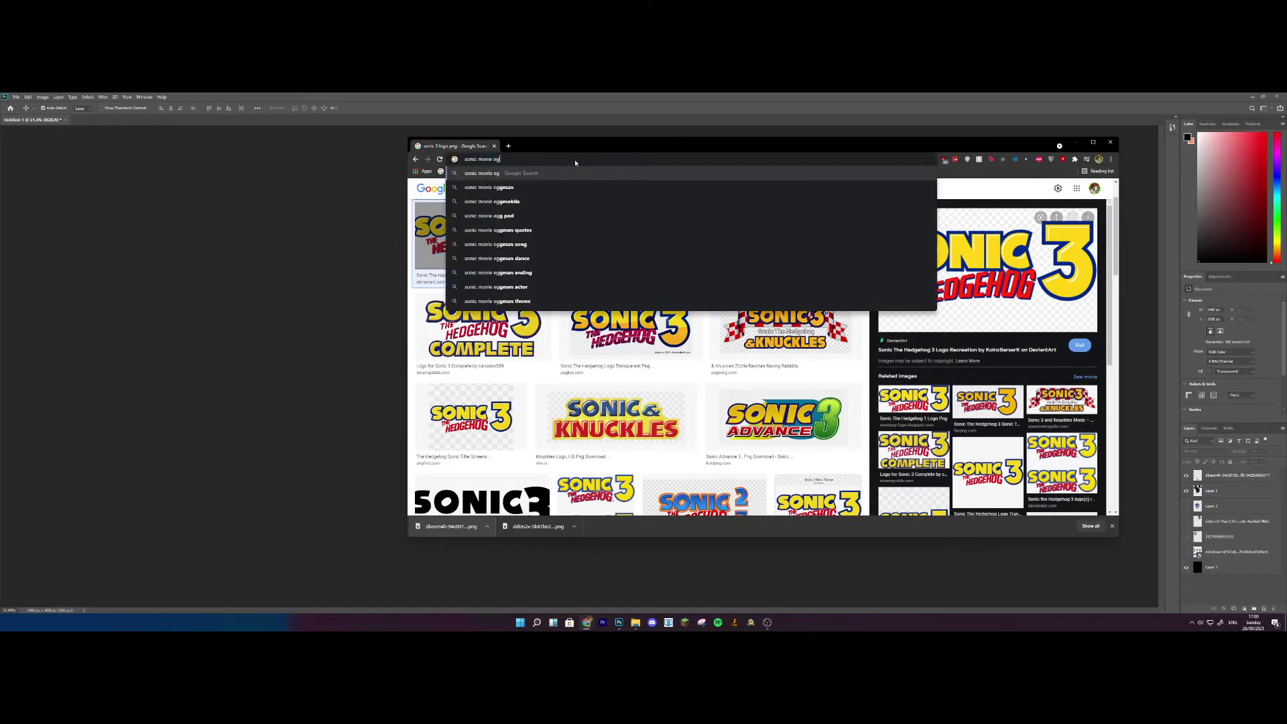
{"action": "type", "text": "gman png"}
{"action": "key", "text": "Return"}
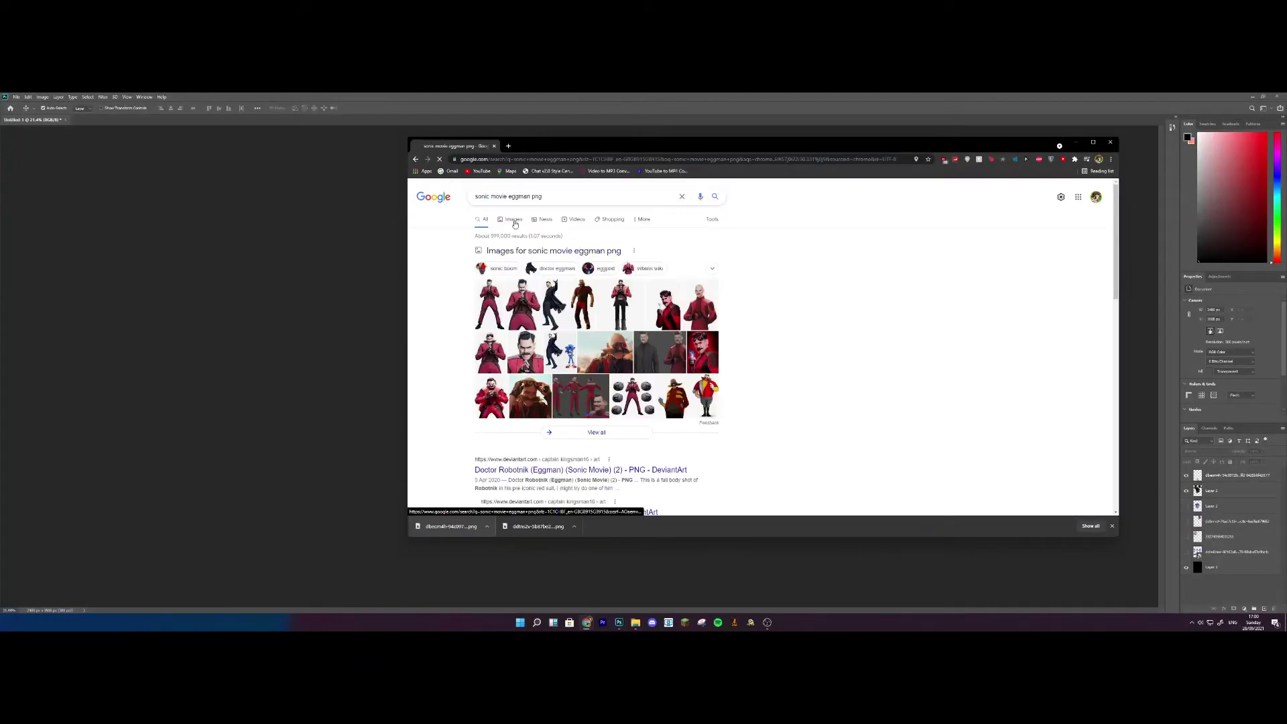
{"action": "left_click", "coordinate": [567, 261]}
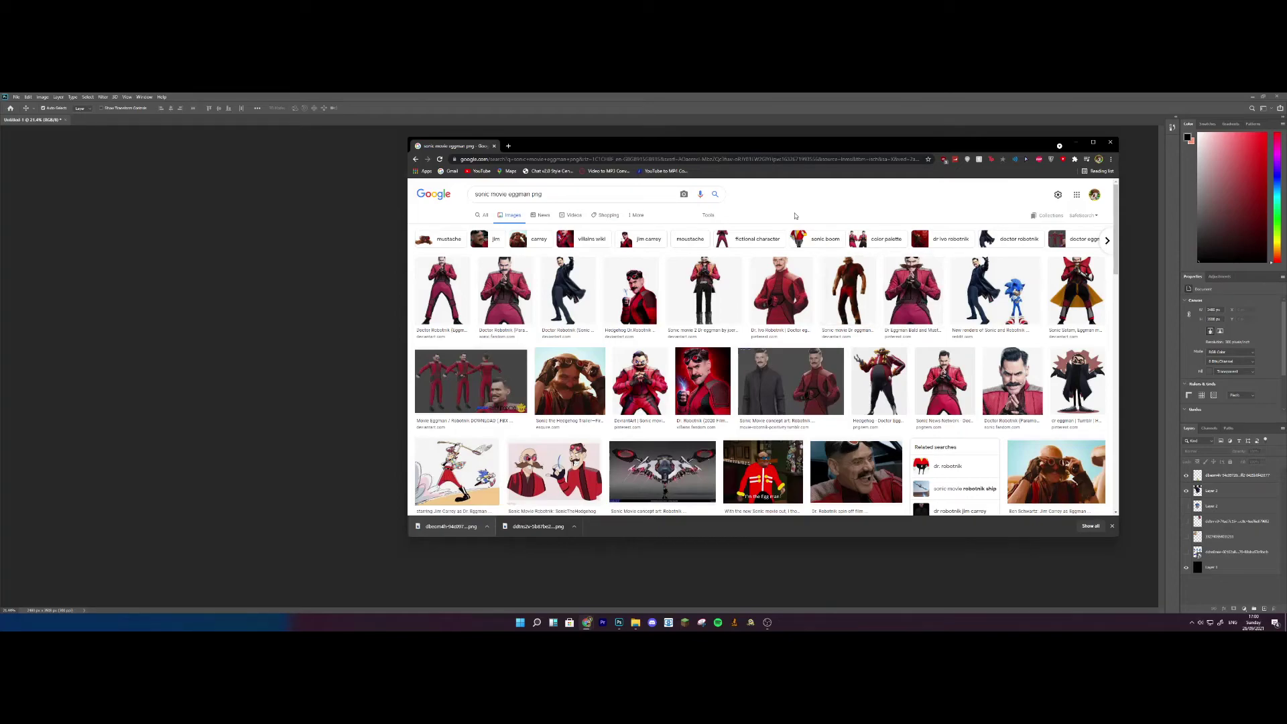
Save the first Doctor Robotnik (Eggman) result image to disk.
{"action": "left_click", "coordinate": [441, 288]}
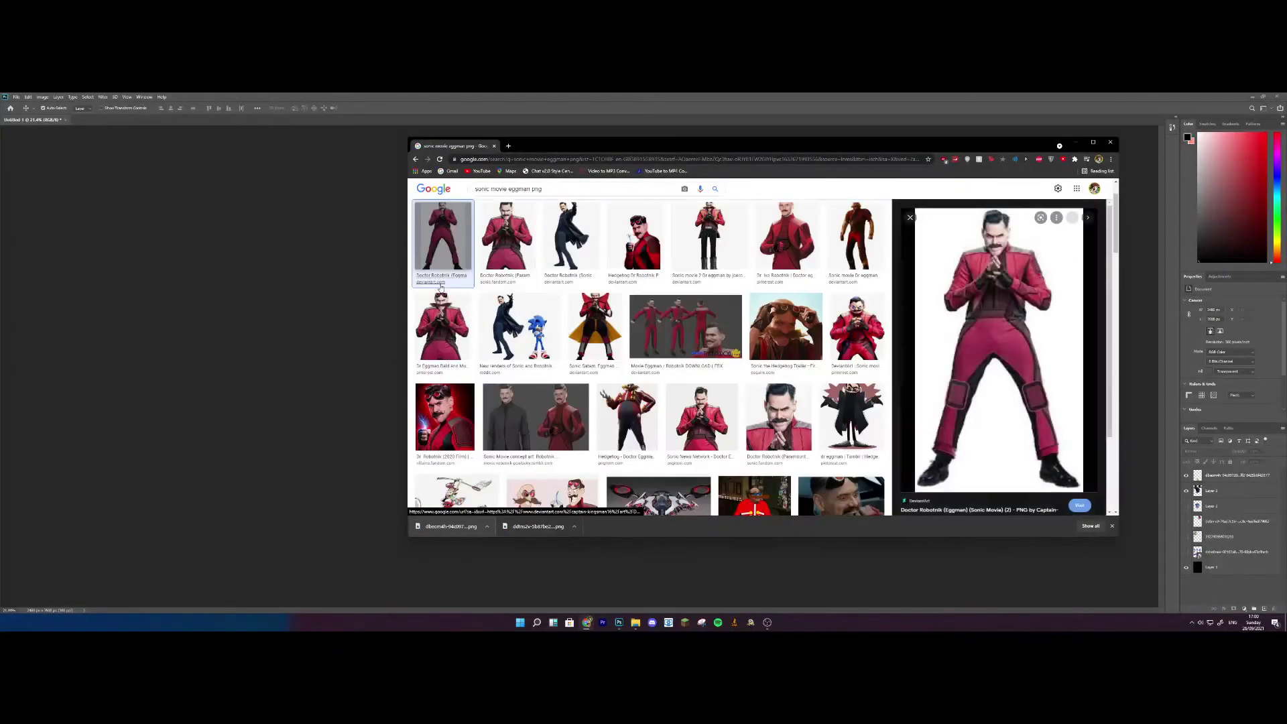
{"action": "right_click", "coordinate": [1025, 384]}
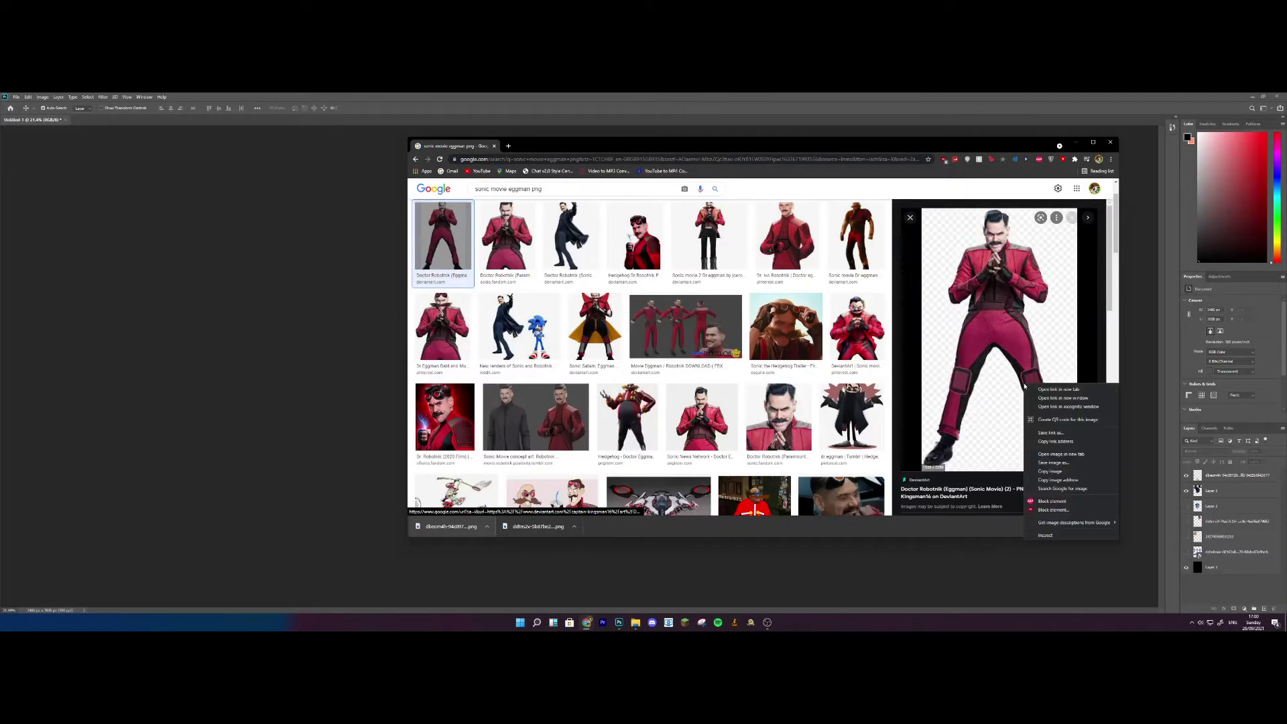
{"action": "left_click", "coordinate": [1060, 465]}
{"action": "key", "text": "Return"}
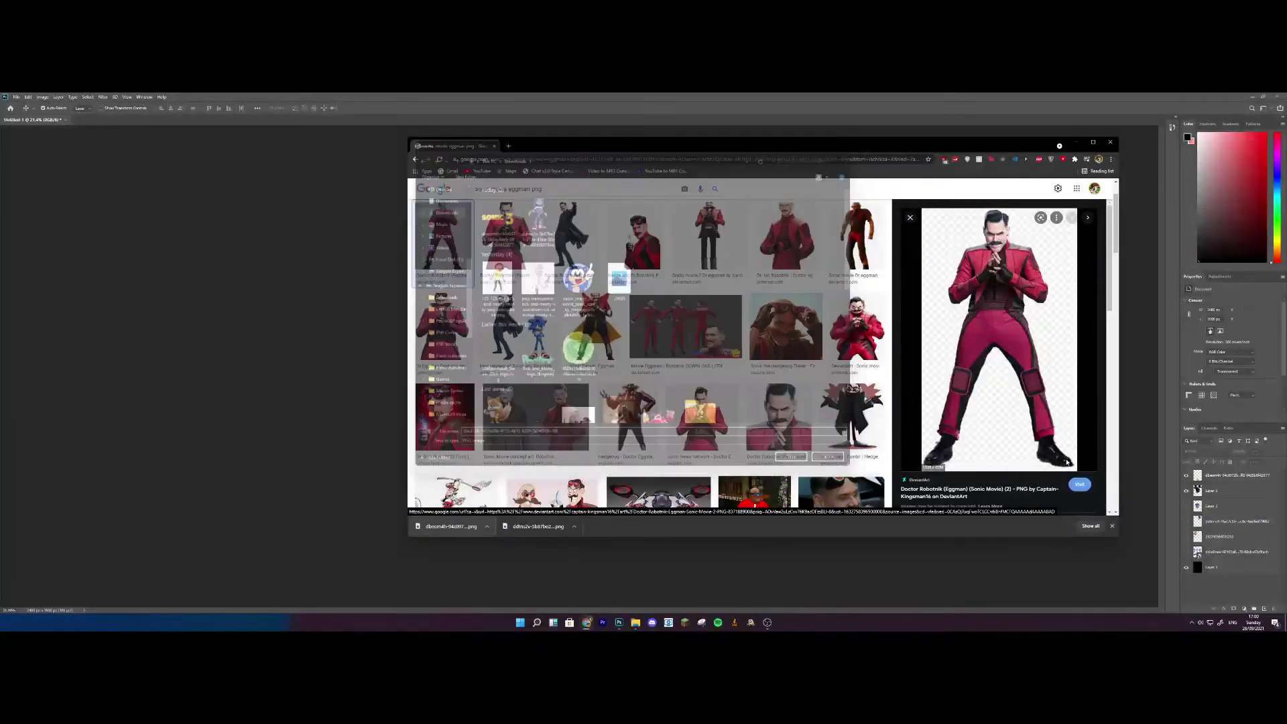
Place the Eggman image and restack layers so Sonic and the 3 sit in front.
{"action": "left_click_drag", "start_coordinate": [449, 529], "coordinate": [250, 416]}
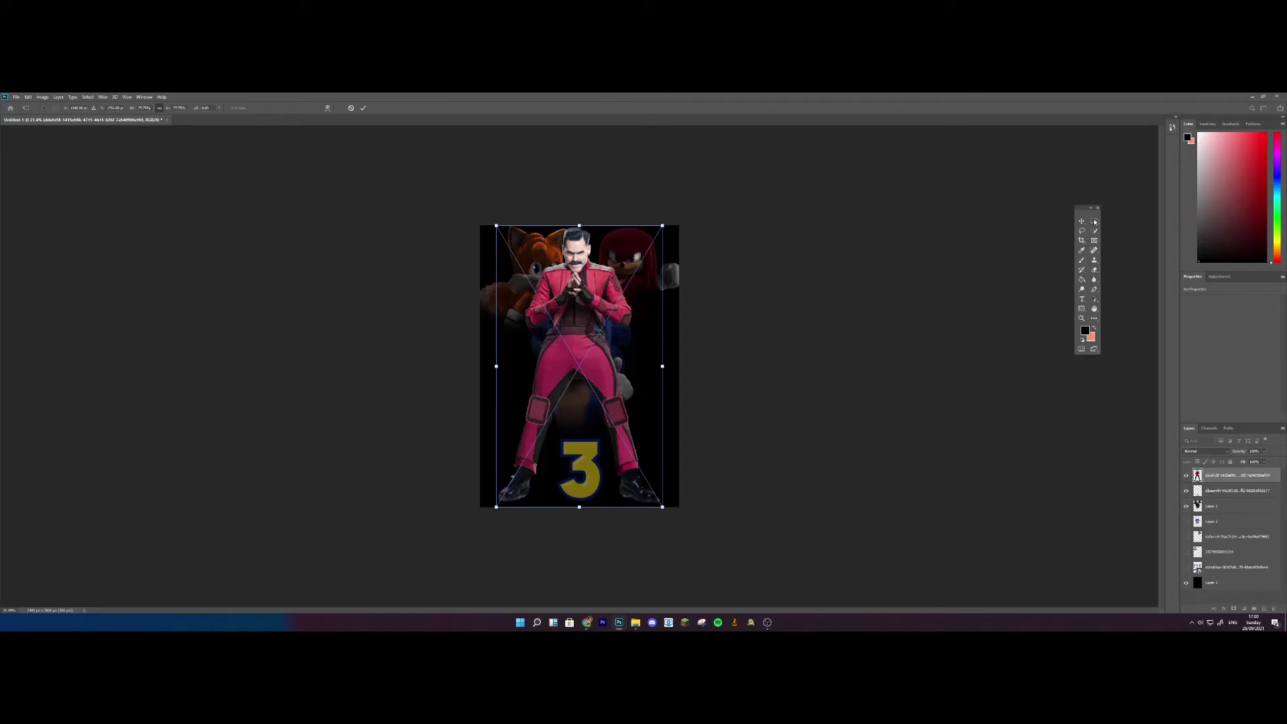
{"action": "key", "text": "Return"}
{"action": "left_click_drag", "start_coordinate": [1230, 508], "coordinate": [1229, 472]}
{"action": "left_click_drag", "start_coordinate": [614, 315], "coordinate": [591, 381]}
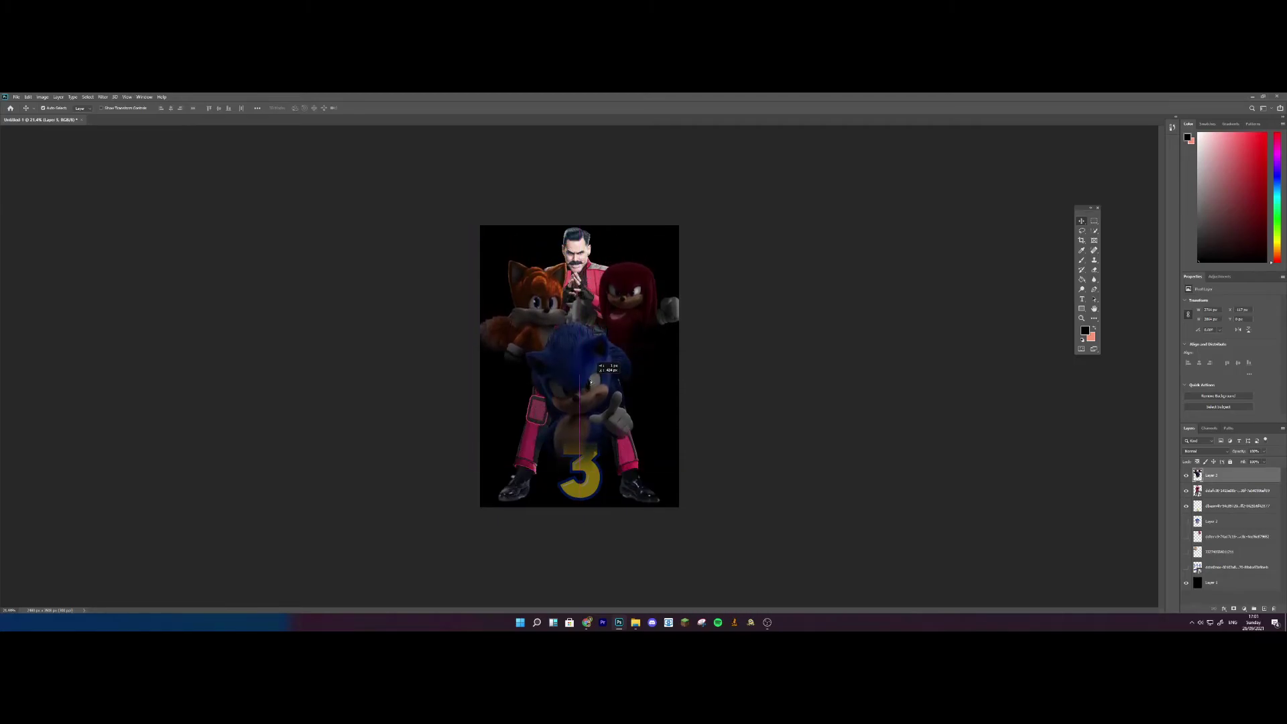
{"action": "left_click_drag", "start_coordinate": [1232, 508], "coordinate": [1226, 475]}
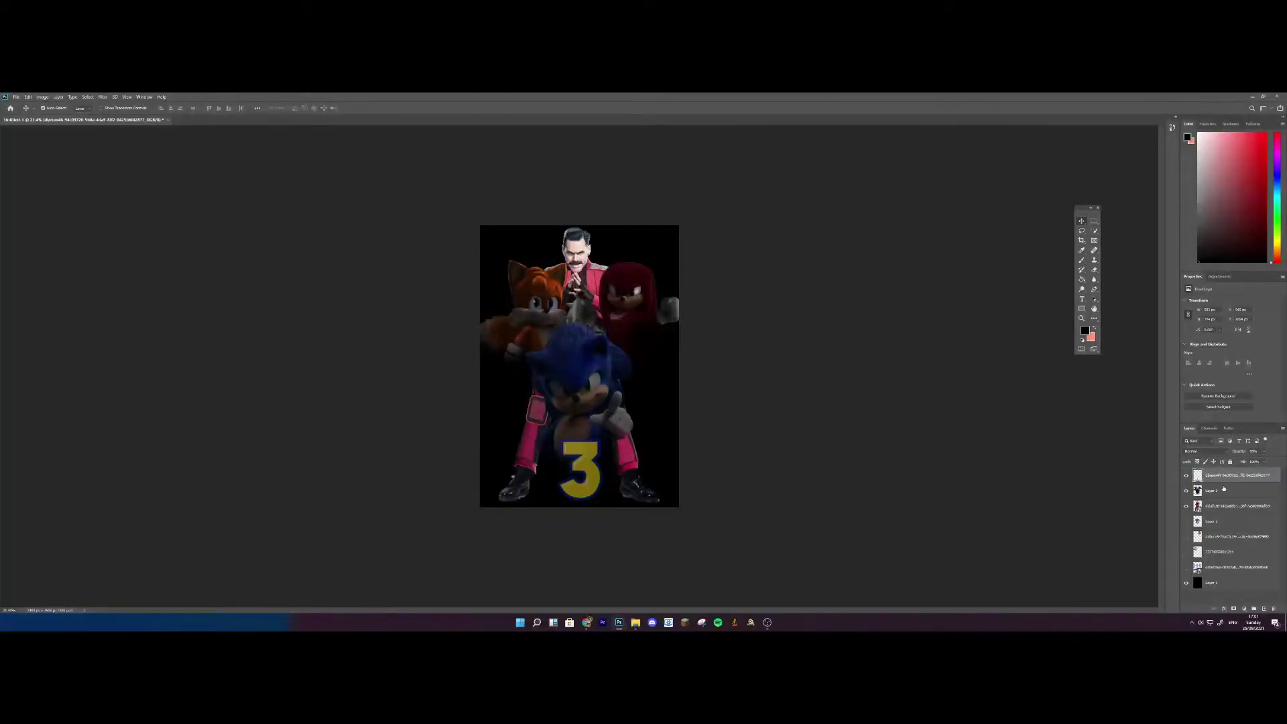
Enlarge the Eggman image and shift it left and down behind the trio.
{"action": "left_click", "coordinate": [1225, 506]}
{"action": "key", "text": "ctrl+t"}
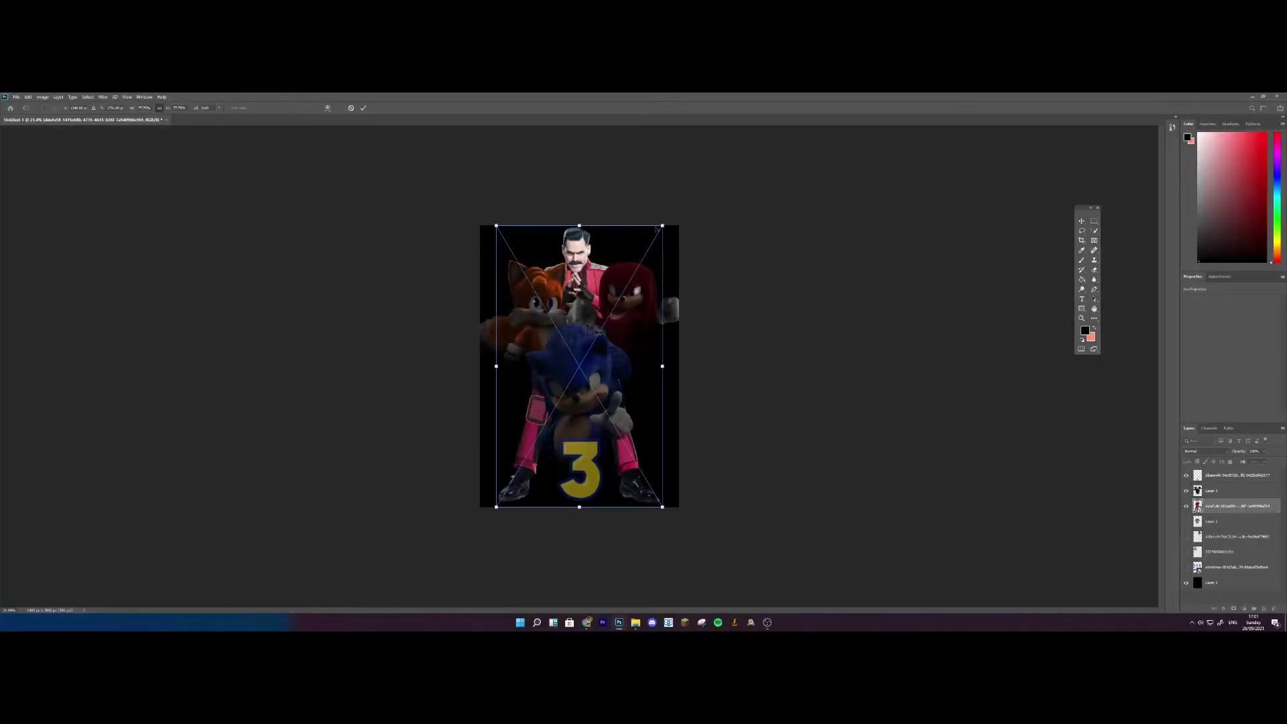
{"action": "left_click_drag", "start_coordinate": [664, 226], "coordinate": [805, 105]}
{"action": "left_click_drag", "start_coordinate": [681, 224], "coordinate": [643, 363]}
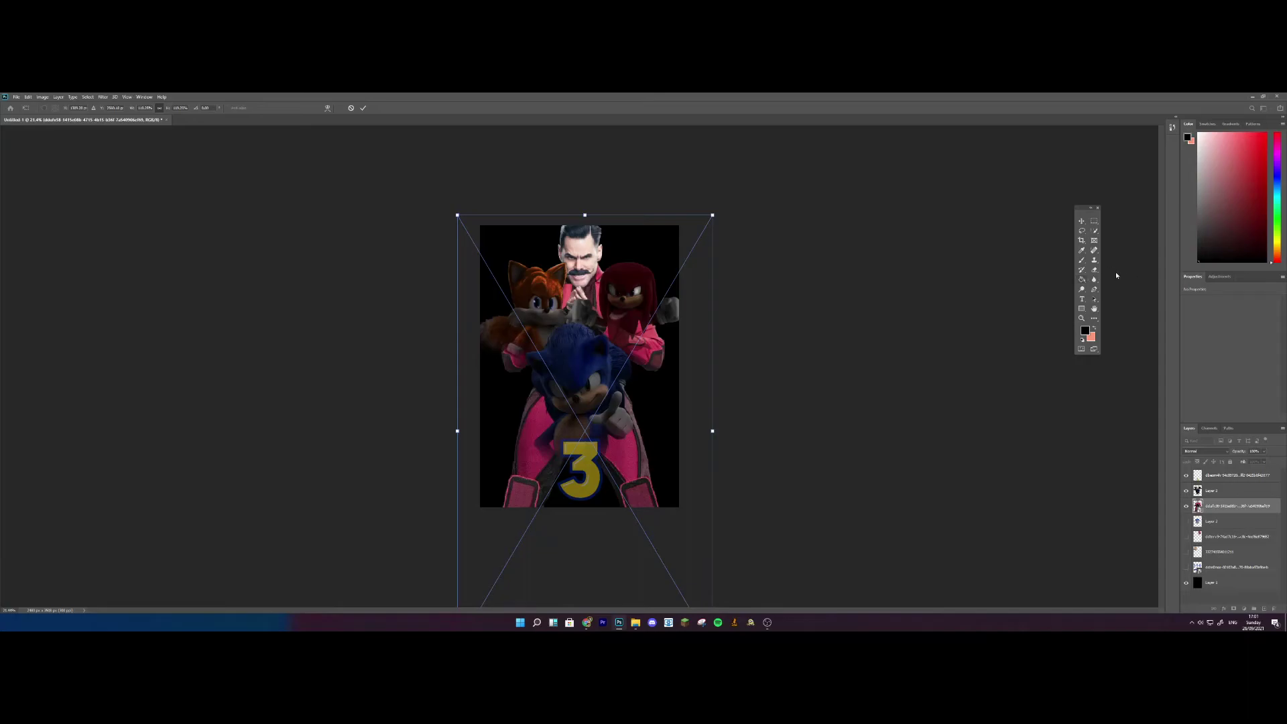
{"action": "left_click", "coordinate": [1095, 271]}
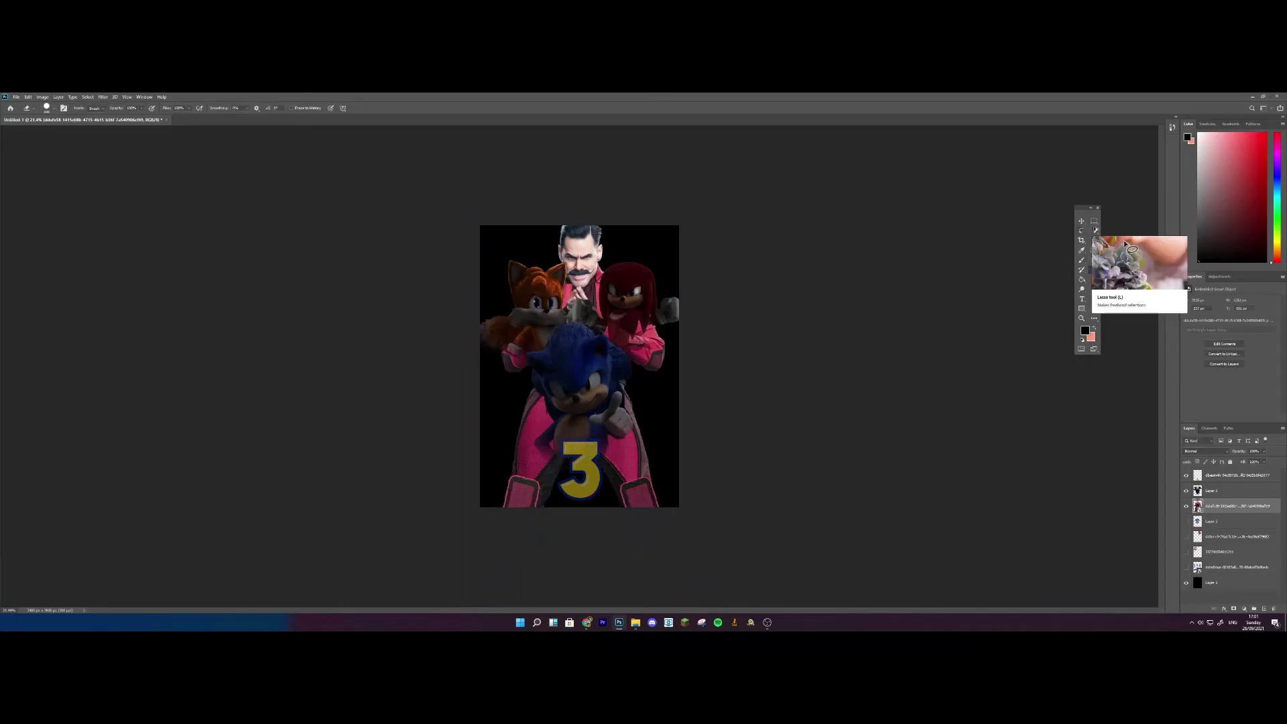
Darken Eggman with Brightness/Contrast, brightness around -112 and contrast slightly lowered.
{"action": "left_click", "coordinate": [1082, 220]}
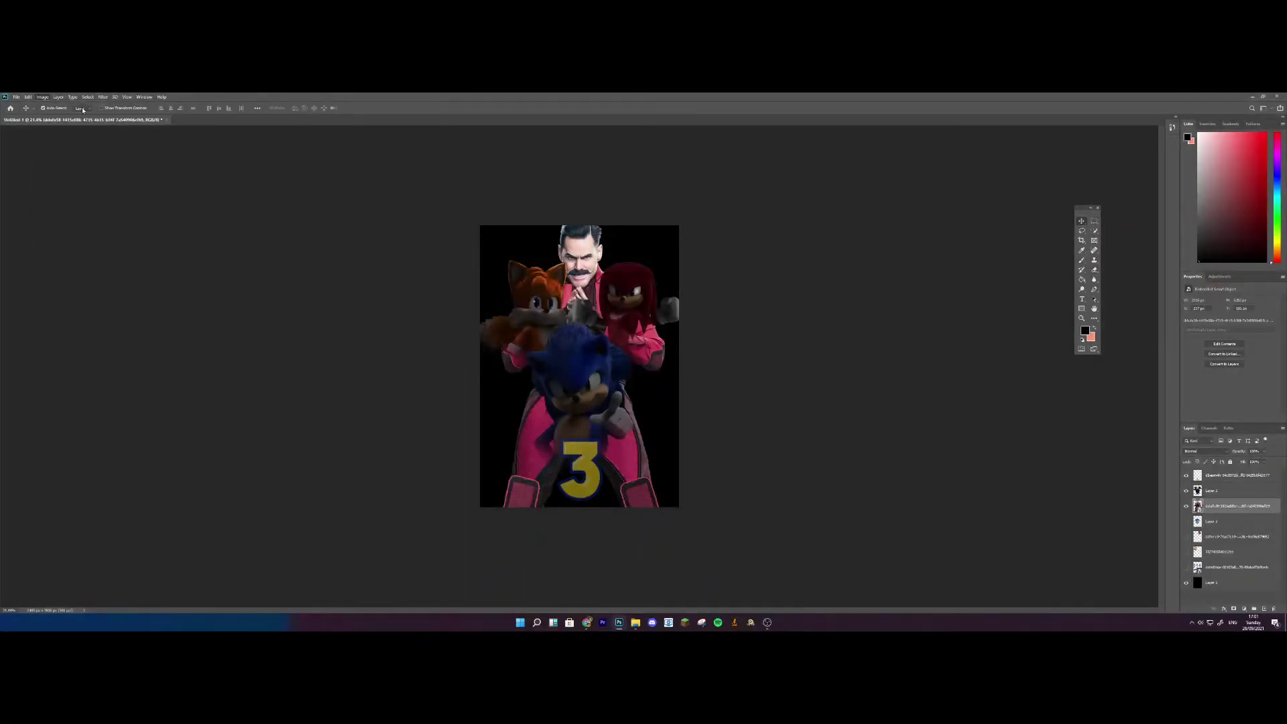
{"action": "left_click", "coordinate": [42, 97]}
{"action": "mouse_move", "coordinate": [91, 118]}
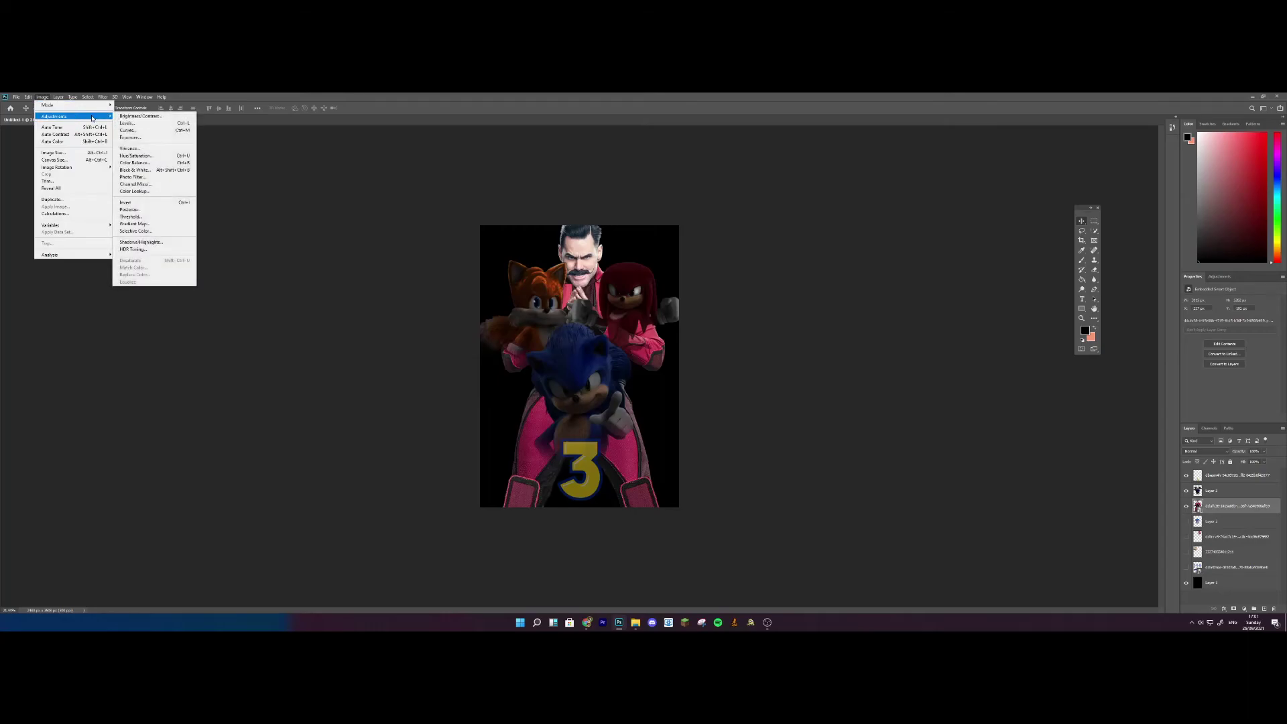
{"action": "left_click", "coordinate": [141, 116]}
{"action": "left_click_drag", "start_coordinate": [631, 241], "coordinate": [877, 257]}
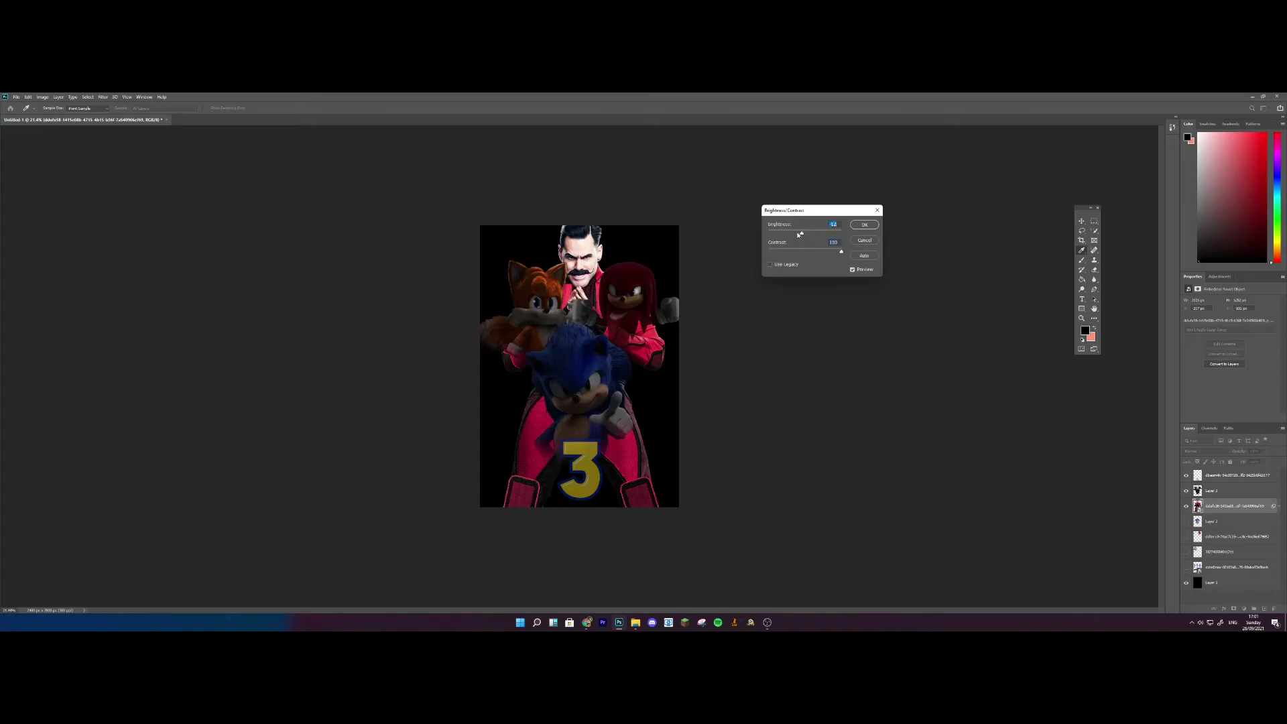
{"action": "mouse_move", "coordinate": [798, 234]}
{"action": "left_mouse_down"}
{"action": "mouse_move", "coordinate": [752, 228]}
{"action": "mouse_move", "coordinate": [787, 238]}
{"action": "left_mouse_up"}
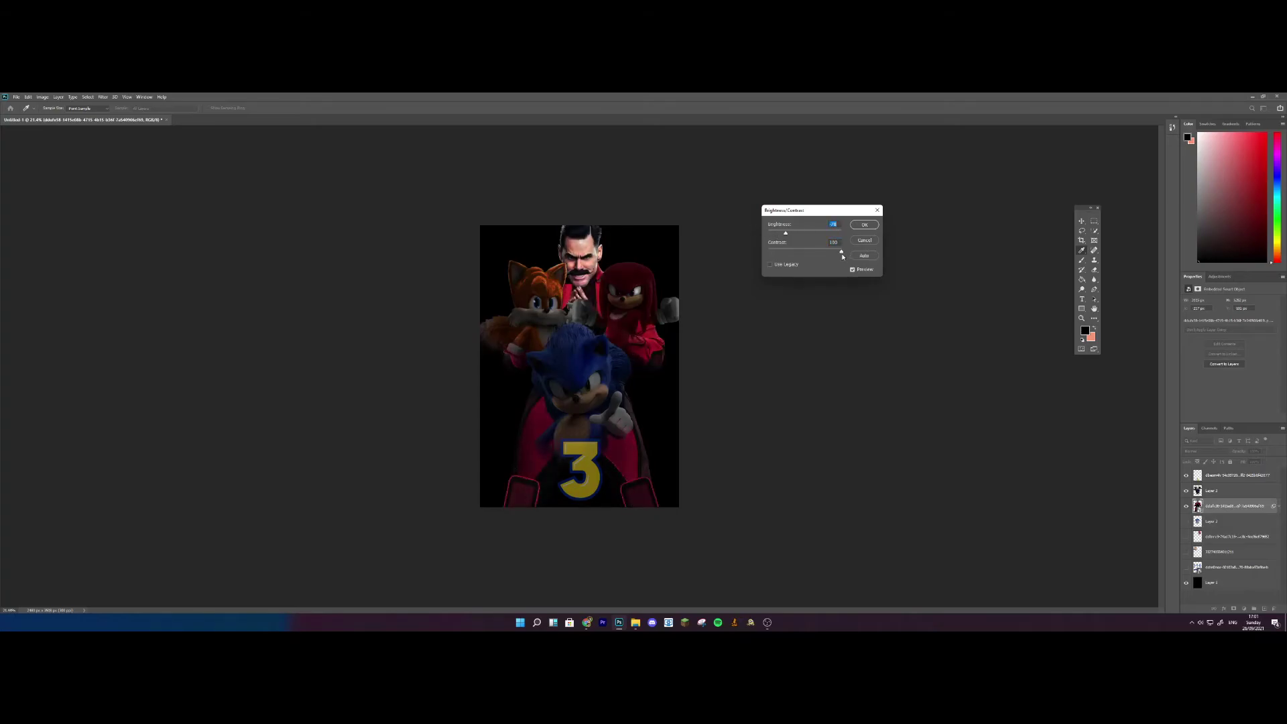
{"action": "left_click_drag", "start_coordinate": [833, 254], "coordinate": [830, 254]}
{"action": "left_click_drag", "start_coordinate": [786, 236], "coordinate": [777, 234]}
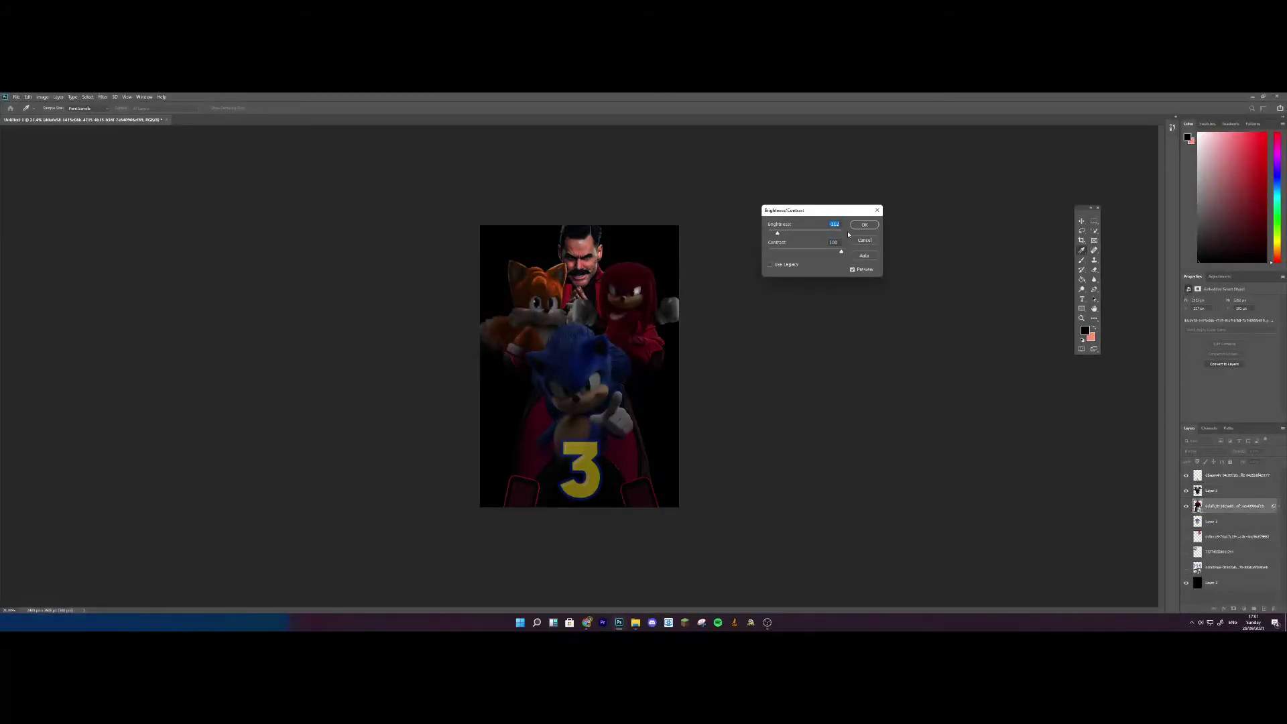
{"action": "left_click", "coordinate": [864, 226]}
Open the Levels adjustment and cancel it, leaving Eggman's levels unchanged.
{"action": "left_click", "coordinate": [28, 97]}
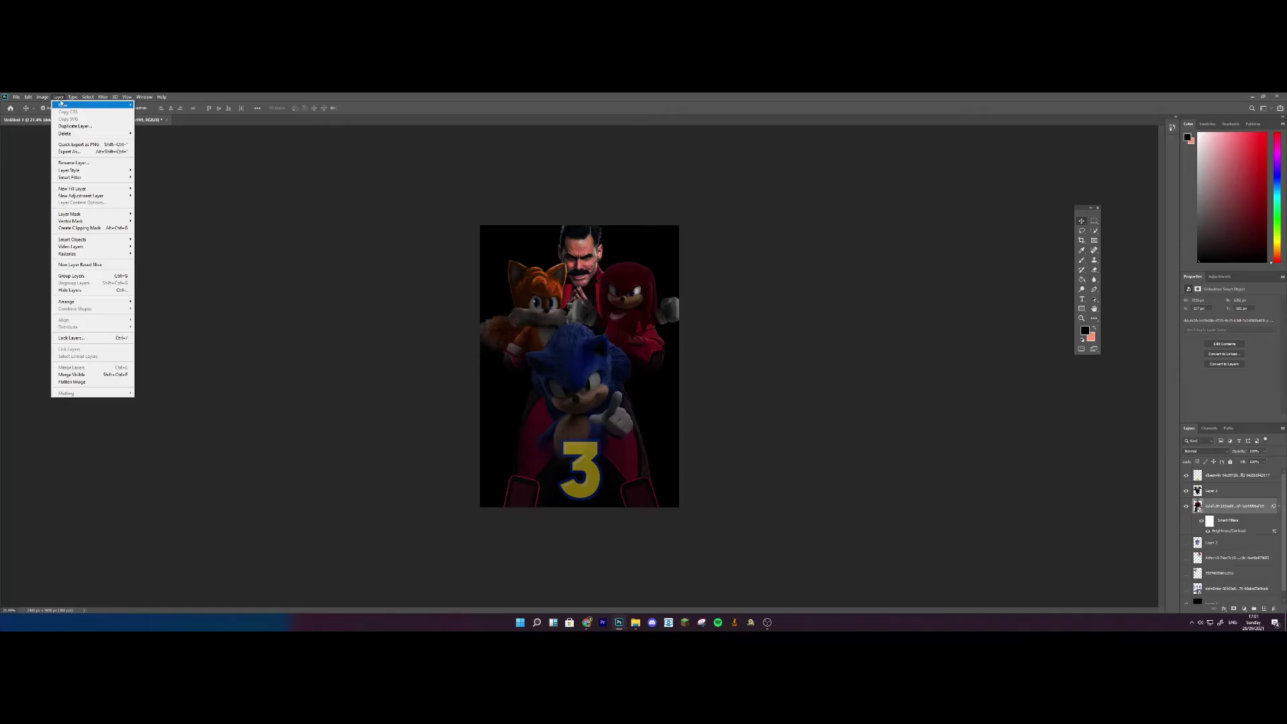
{"action": "mouse_move", "coordinate": [42, 96]}
{"action": "mouse_move", "coordinate": [74, 116]}
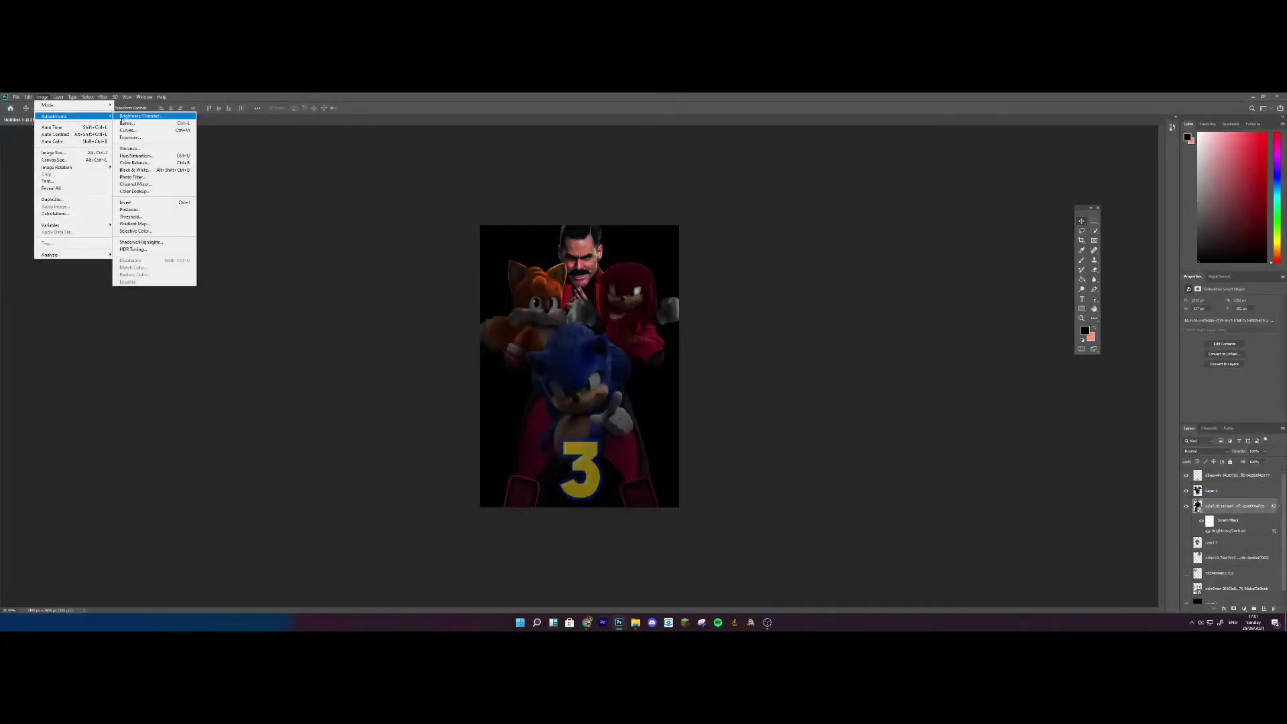
{"action": "left_click", "coordinate": [127, 123]}
{"action": "left_click_drag", "start_coordinate": [642, 213], "coordinate": [811, 183]}
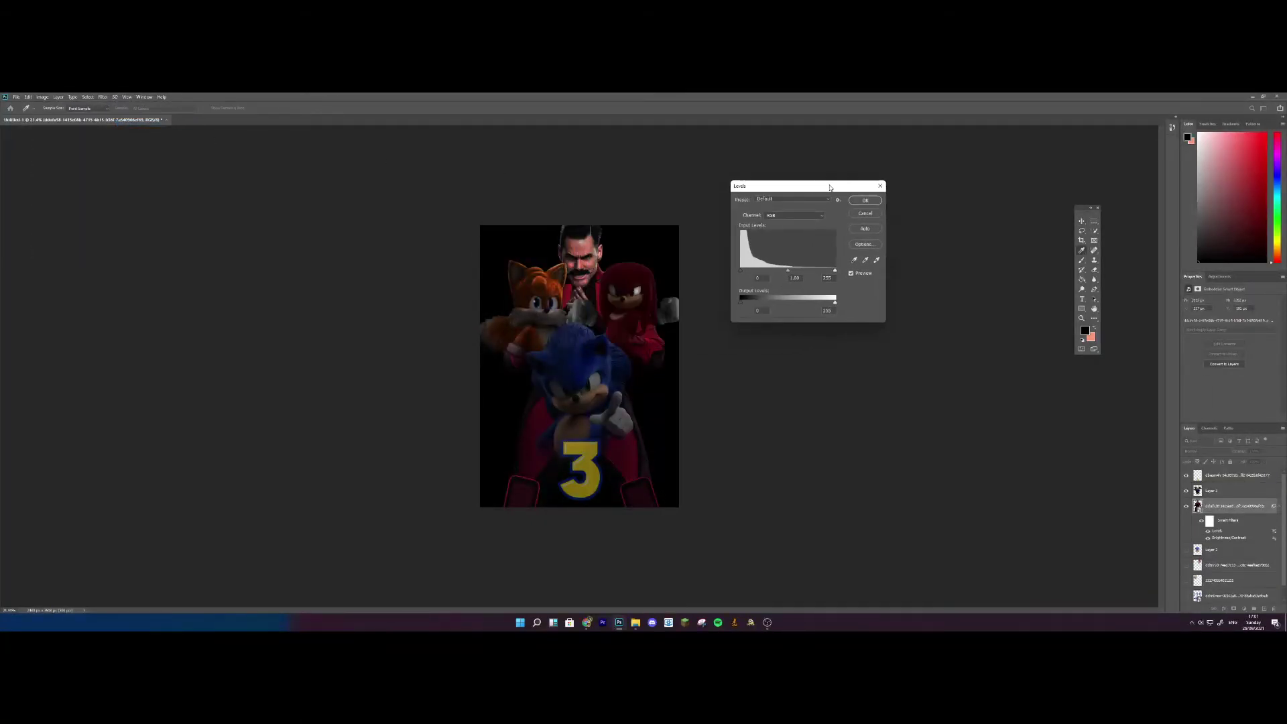
{"action": "left_click", "coordinate": [880, 184]}
{"action": "left_click", "coordinate": [42, 97]}
{"action": "mouse_move", "coordinate": [74, 116]}
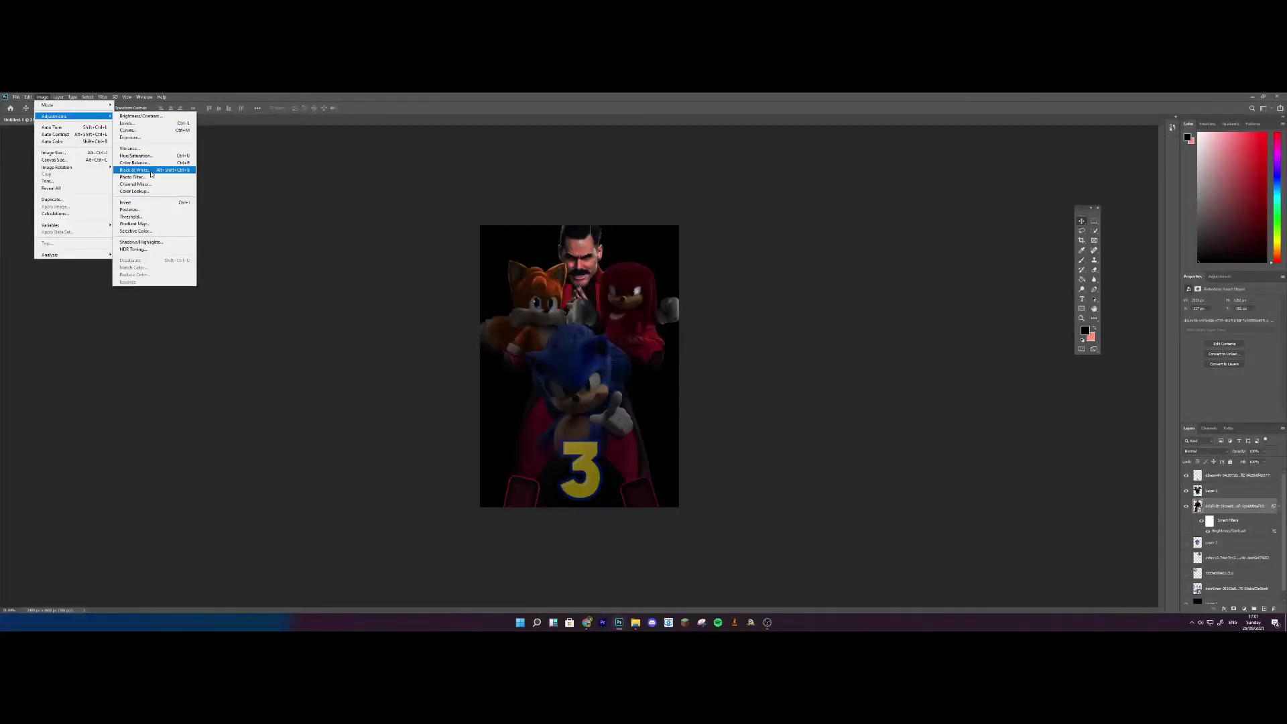
{"action": "left_click", "coordinate": [546, 253]}
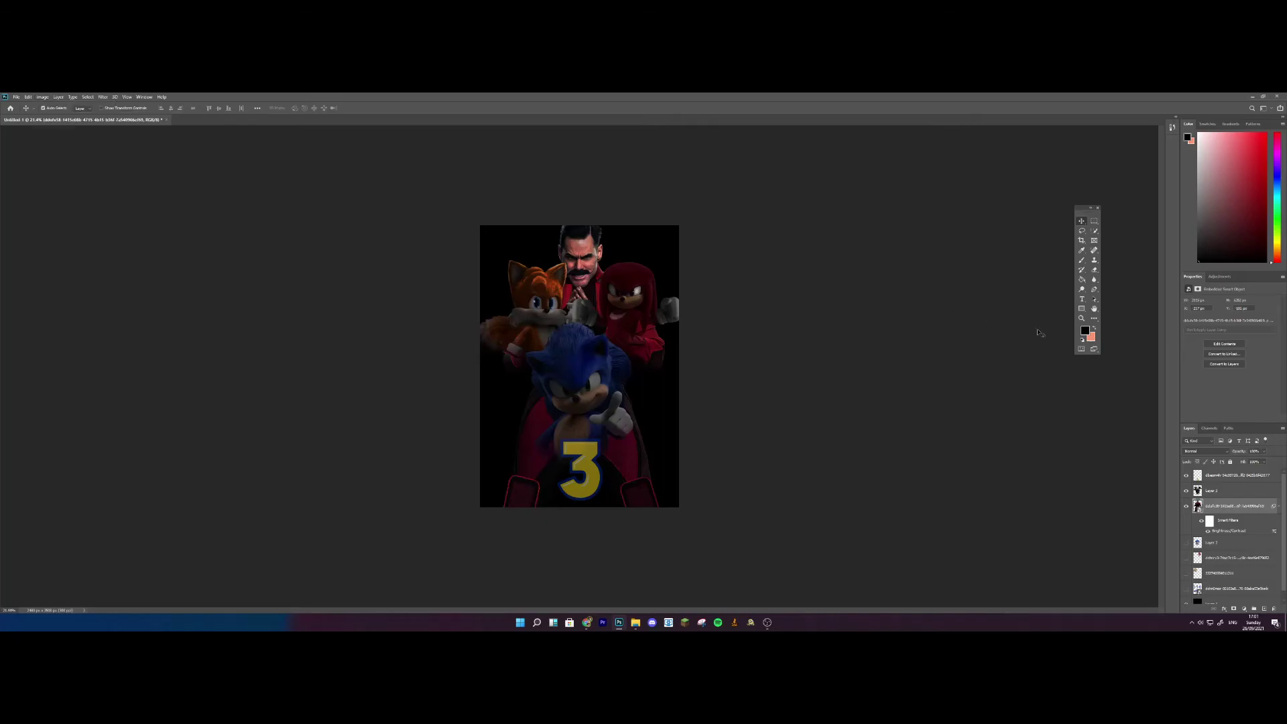
{"action": "left_click", "coordinate": [1095, 271]}
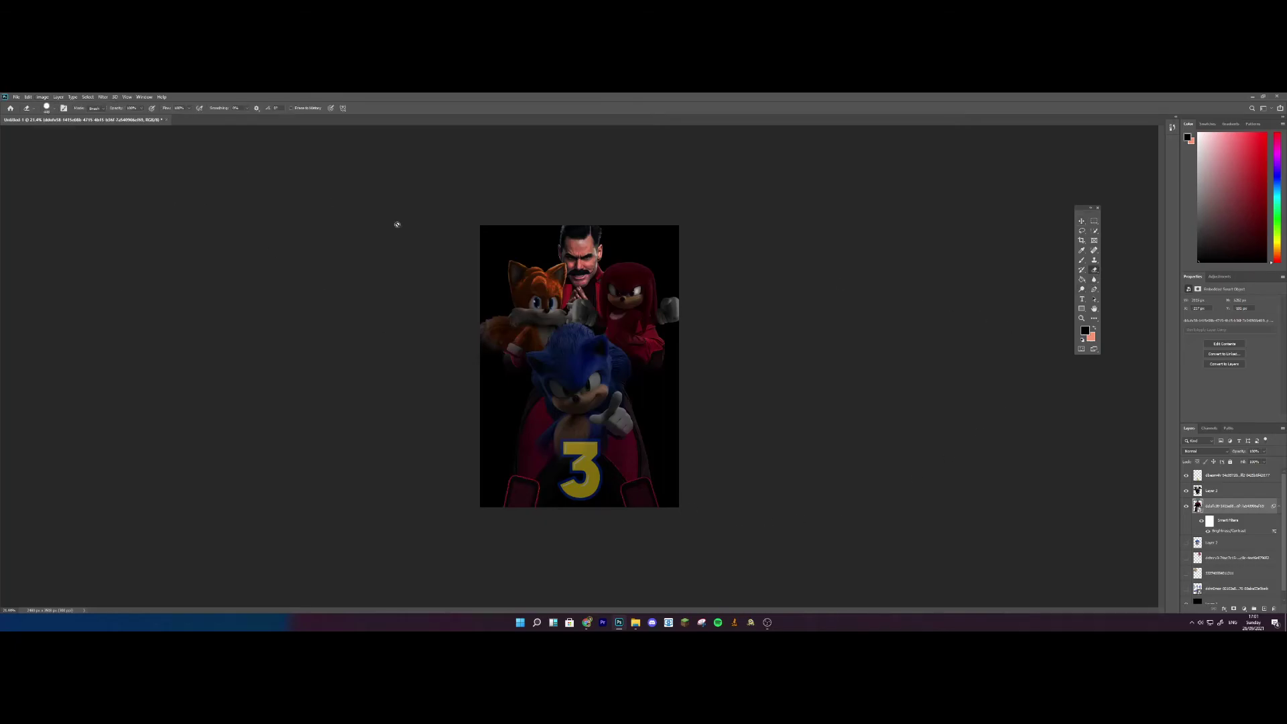
Rasterize the Eggman layer, then erase his boots and red coat with a 0%-hardness eraser.
{"action": "right_click", "coordinate": [1237, 506]}
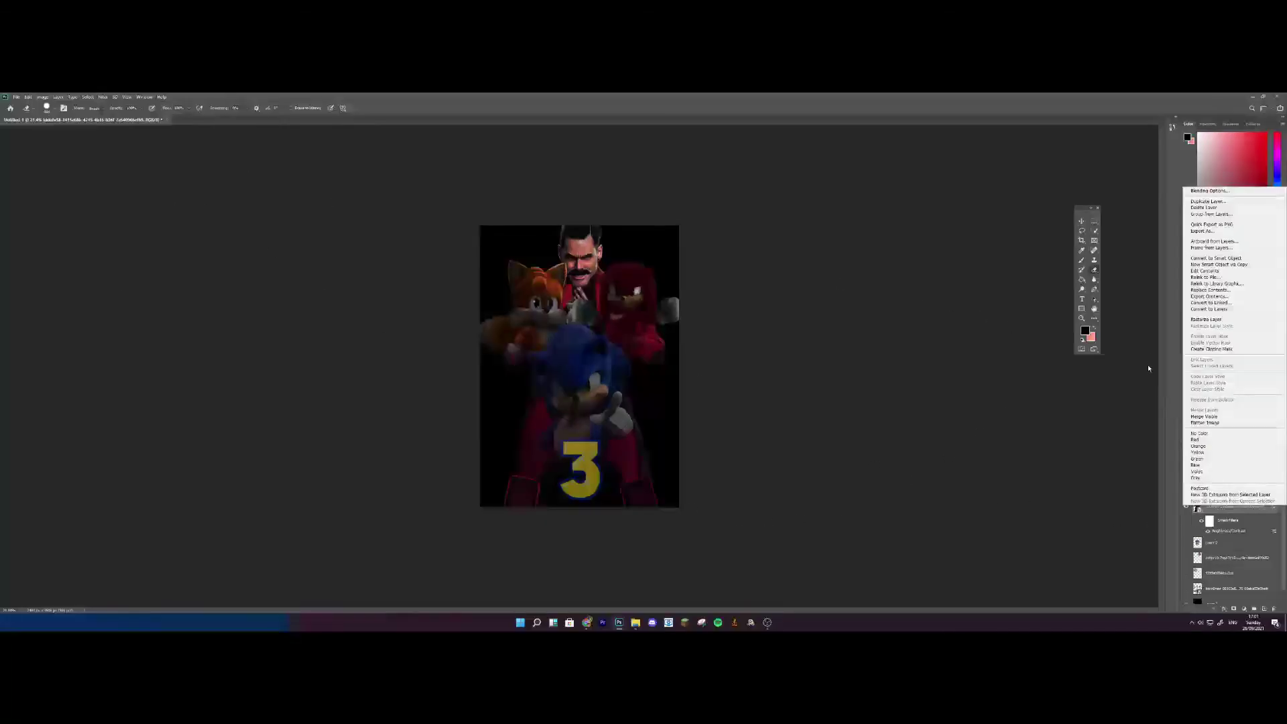
{"action": "left_click", "coordinate": [1217, 317]}
{"action": "left_click", "coordinate": [48, 108]}
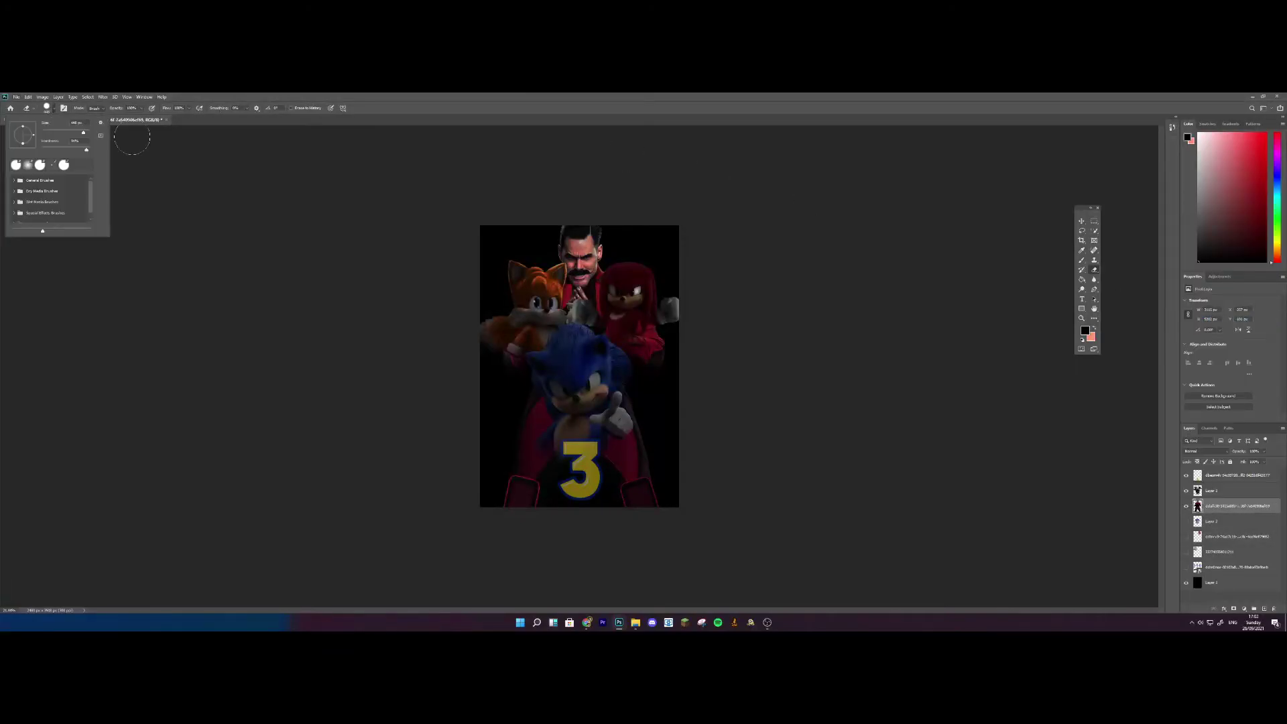
{"action": "left_click_drag", "start_coordinate": [34, 151], "coordinate": [30, 152]}
{"action": "mouse_move", "coordinate": [395, 427]}
{"action": "left_mouse_down"}
{"action": "mouse_move", "coordinate": [543, 526]}
{"action": "mouse_move", "coordinate": [409, 537]}
{"action": "left_mouse_up"}
{"action": "mouse_move", "coordinate": [792, 476]}
{"action": "left_mouse_down"}
{"action": "mouse_move", "coordinate": [395, 495]}
{"action": "mouse_move", "coordinate": [559, 502]}
{"action": "mouse_move", "coordinate": [750, 455]}
{"action": "mouse_move", "coordinate": [425, 431]}
{"action": "mouse_move", "coordinate": [619, 493]}
{"action": "mouse_move", "coordinate": [583, 491]}
{"action": "mouse_move", "coordinate": [404, 396]}
{"action": "mouse_move", "coordinate": [607, 471]}
{"action": "mouse_move", "coordinate": [669, 444]}
{"action": "mouse_move", "coordinate": [517, 465]}
{"action": "mouse_move", "coordinate": [656, 418]}
{"action": "mouse_move", "coordinate": [506, 416]}
{"action": "mouse_move", "coordinate": [639, 420]}
{"action": "mouse_move", "coordinate": [649, 436]}
{"action": "mouse_move", "coordinate": [552, 429]}
{"action": "mouse_move", "coordinate": [503, 422]}
{"action": "mouse_move", "coordinate": [443, 387]}
{"action": "left_mouse_up"}
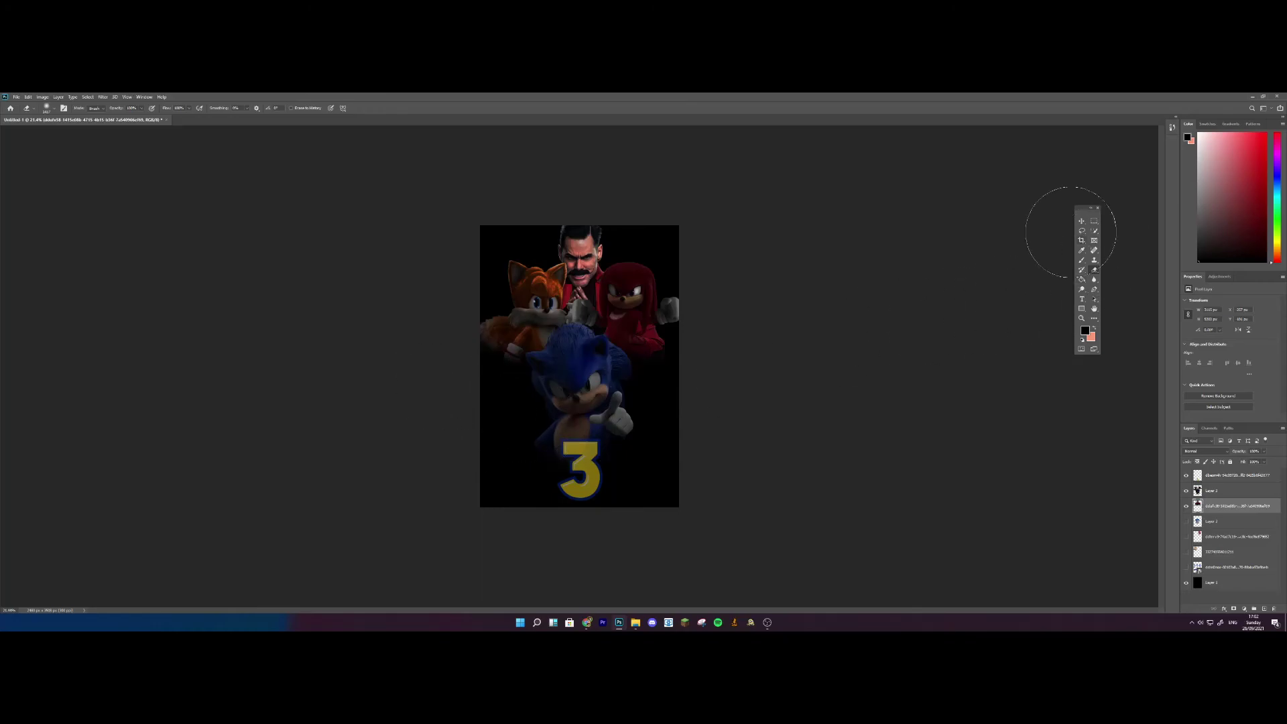
Lower the Robotnik layer's opacity so Eggman looks dim and ghostly.
{"action": "left_click", "coordinate": [1082, 220]}
{"action": "scroll", "coordinate": [582, 310], "scroll_direction": "up", "scroll_amount": 5}
{"action": "scroll", "coordinate": [603, 252], "scroll_direction": "up", "scroll_amount": 2}
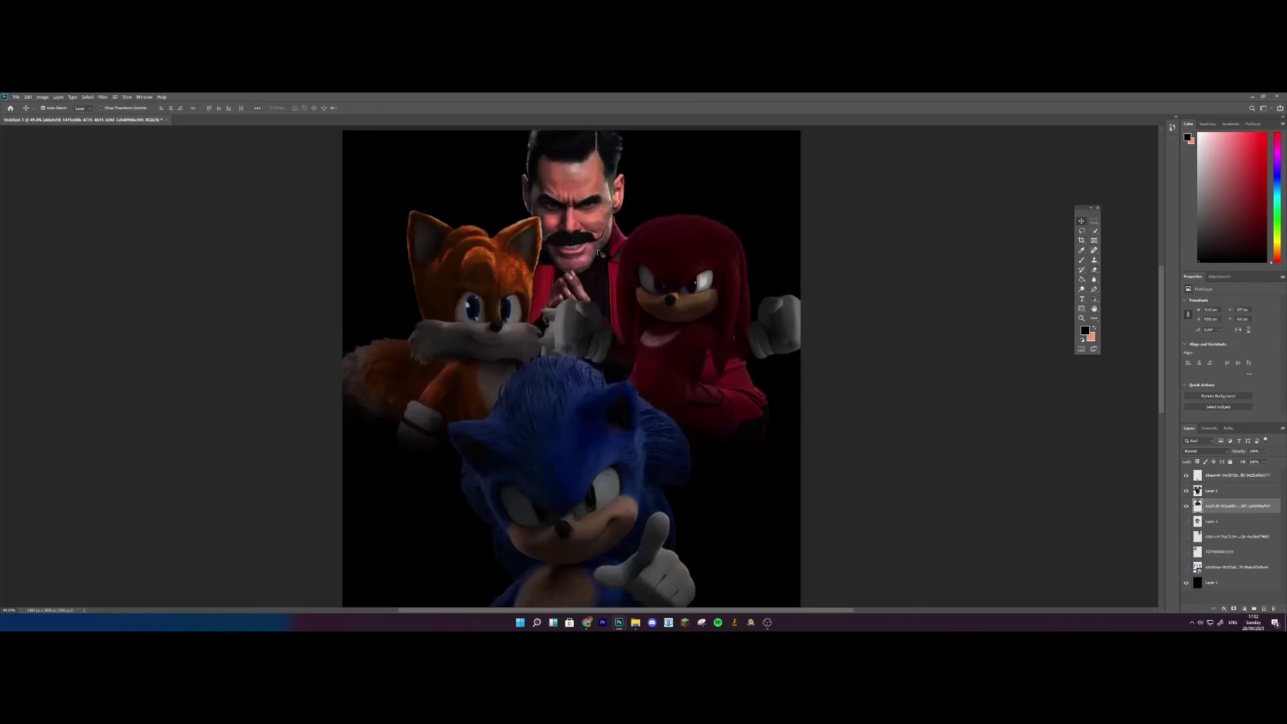
{"action": "left_click", "coordinate": [1266, 459]}
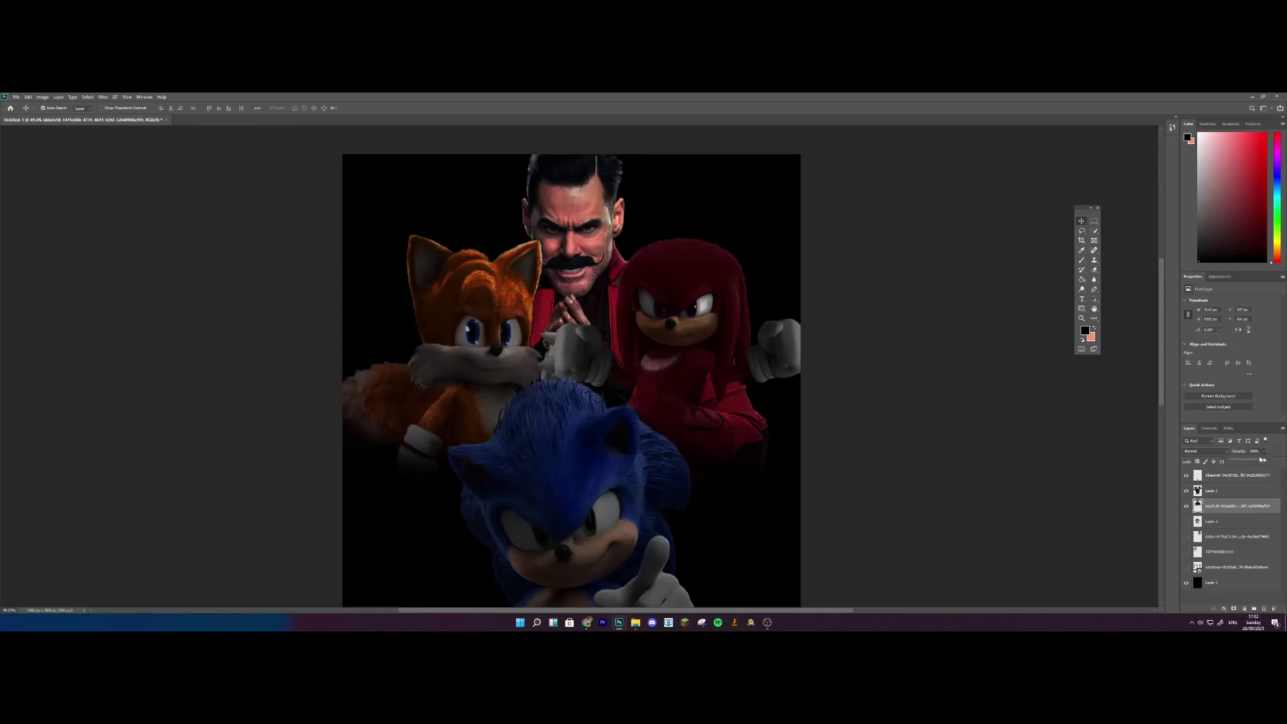
{"action": "left_click_drag", "start_coordinate": [1240, 466], "coordinate": [1238, 466]}
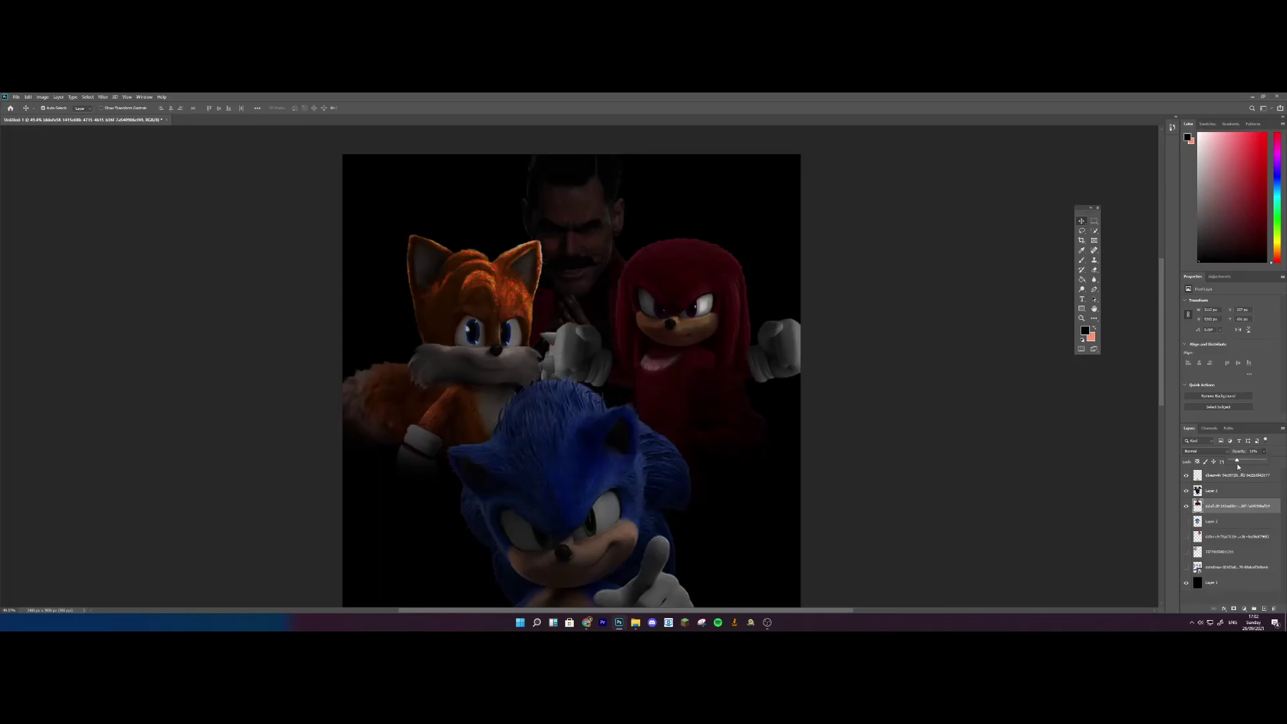
{"action": "left_click", "coordinate": [592, 236]}
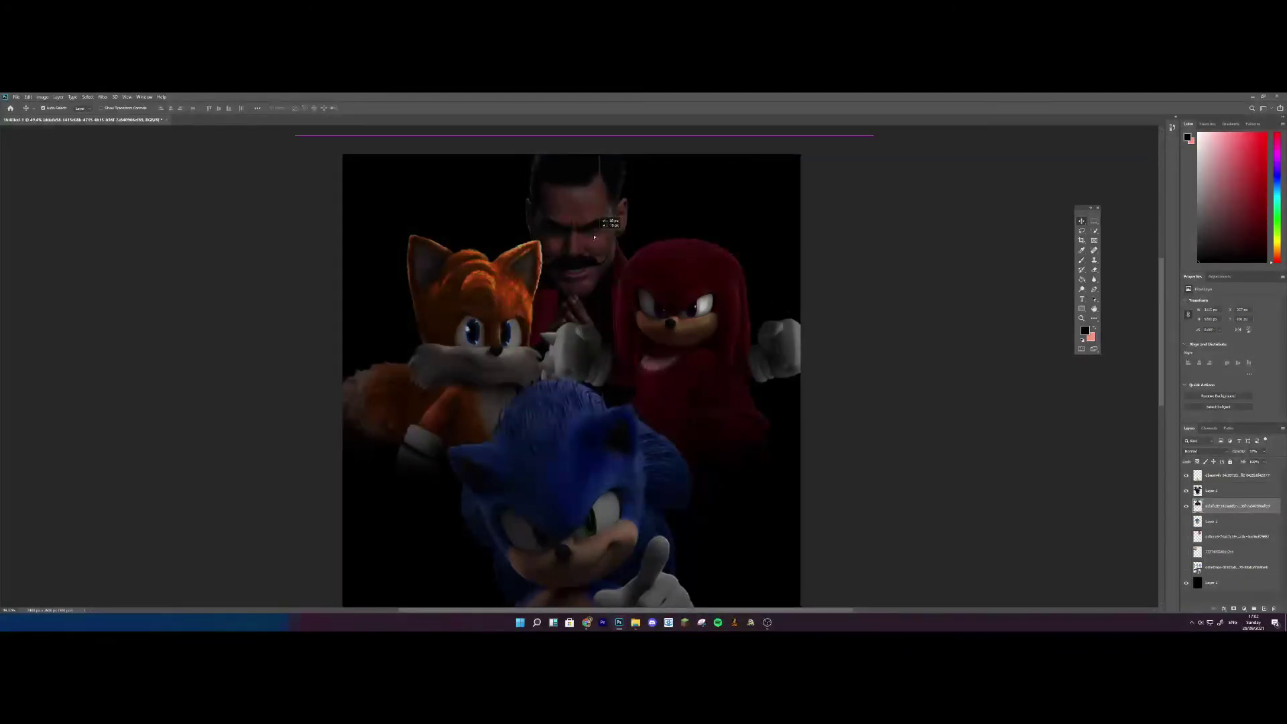
Free-transform Layer 3 to shift Sonic slightly into place and commit.
{"action": "scroll", "coordinate": [542, 292], "scroll_direction": "down", "scroll_amount": 3}
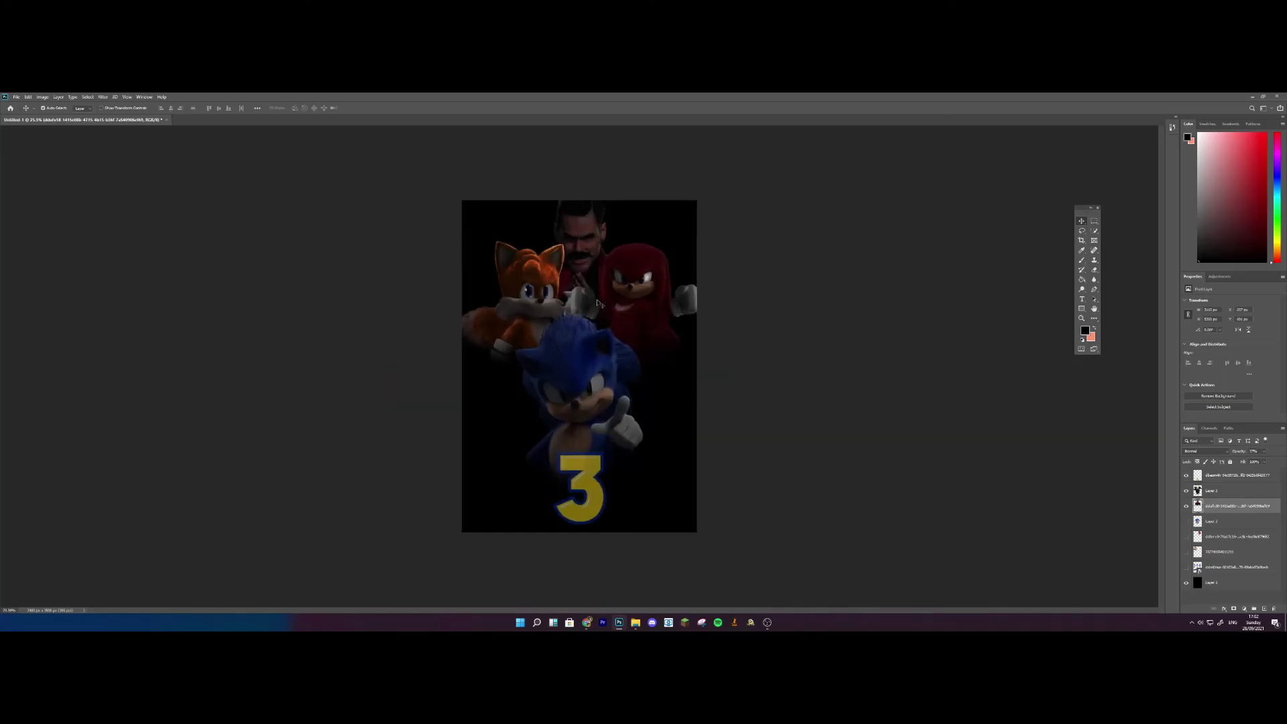
{"action": "left_click", "coordinate": [606, 383]}
{"action": "key", "text": "ctrl+t"}
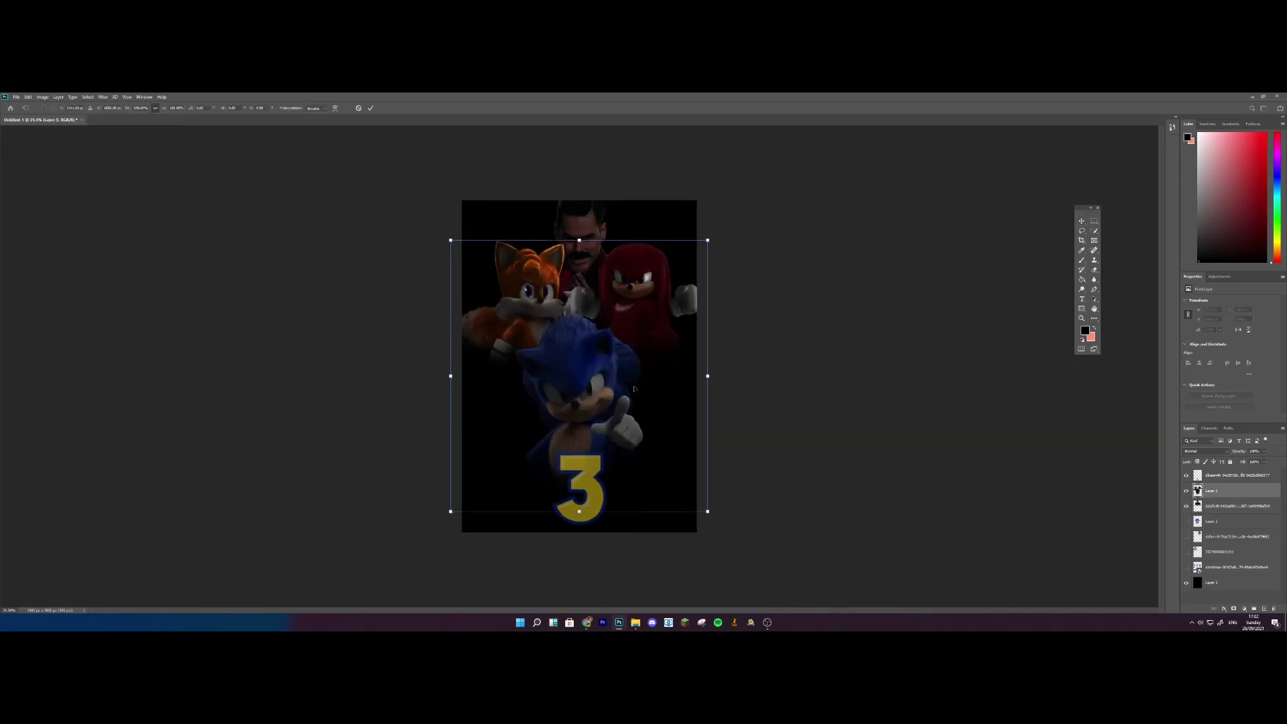
{"action": "left_click_drag", "start_coordinate": [637, 376], "coordinate": [652, 351]}
{"action": "left_click", "coordinate": [1082, 221]}
Free-transform the Robotnik layer to move the faded Eggman slightly up and right, then commit.
{"action": "left_click", "coordinate": [1235, 508]}
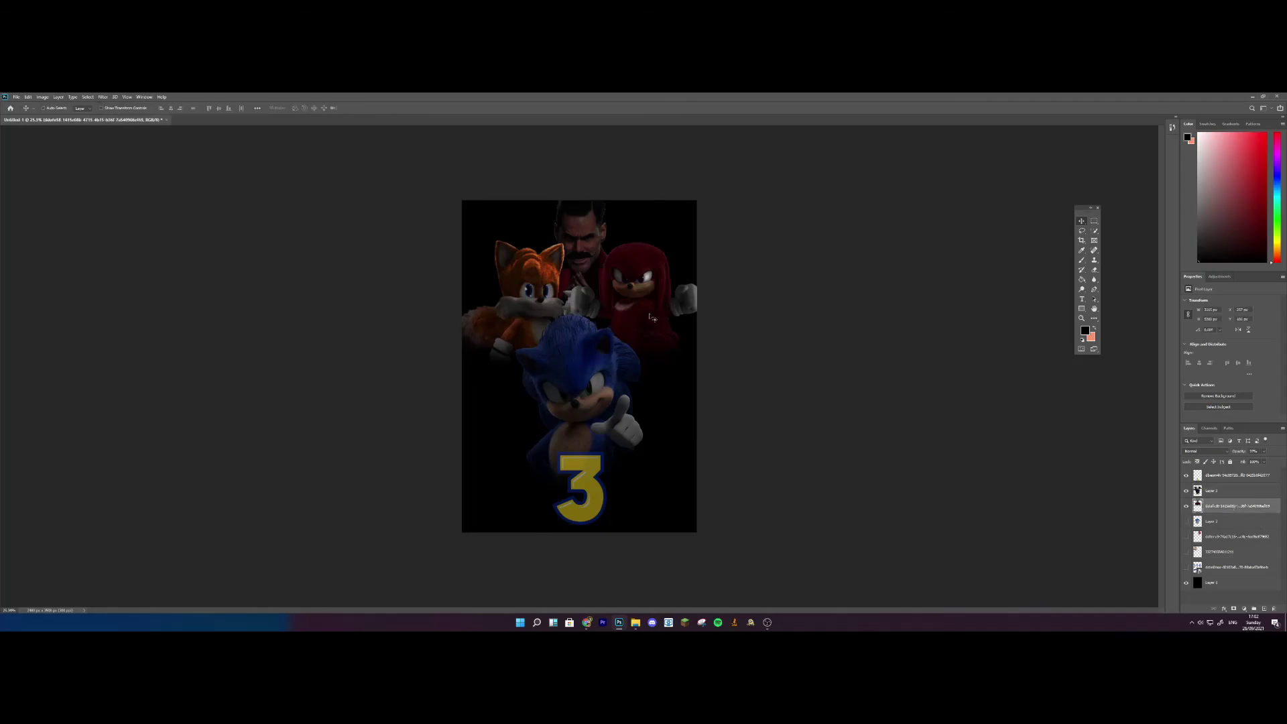
{"action": "key", "text": "ctrl+t"}
{"action": "left_click_drag", "start_coordinate": [603, 285], "coordinate": [601, 288]}
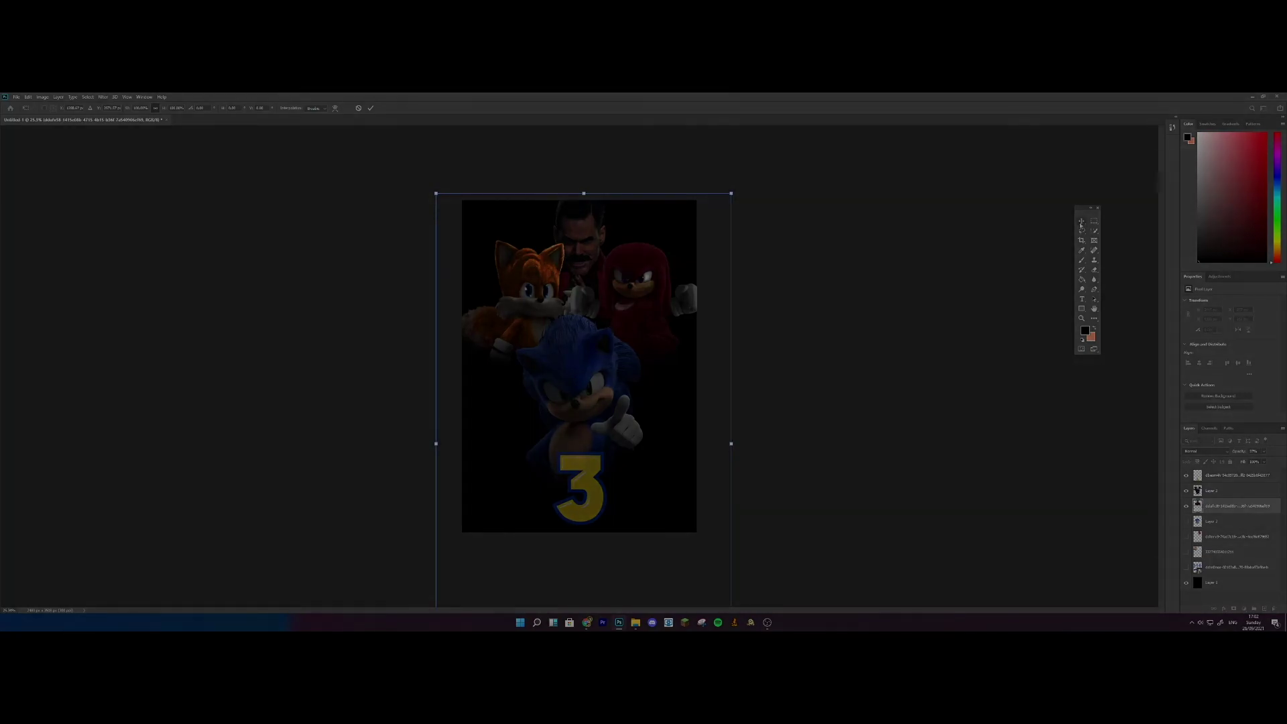
{"action": "left_click", "coordinate": [1082, 222]}
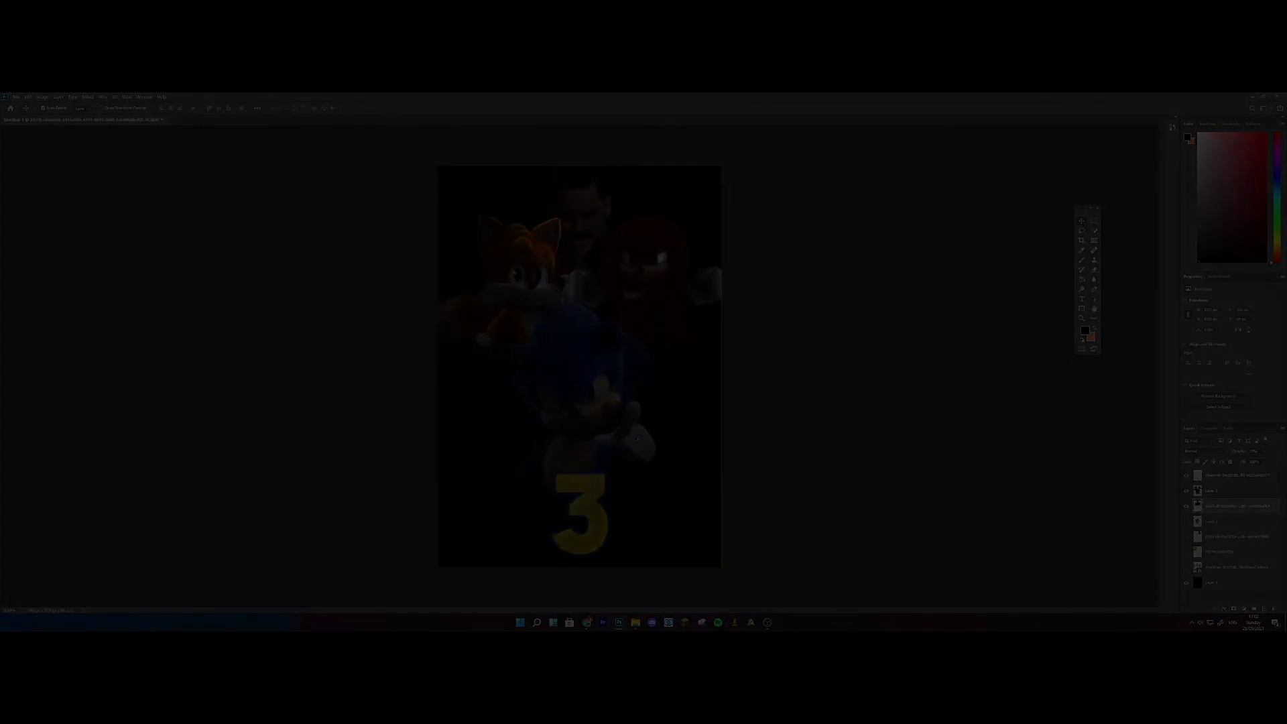
{"action": "scroll", "coordinate": [637, 439], "scroll_direction": "up", "scroll_amount": 1}
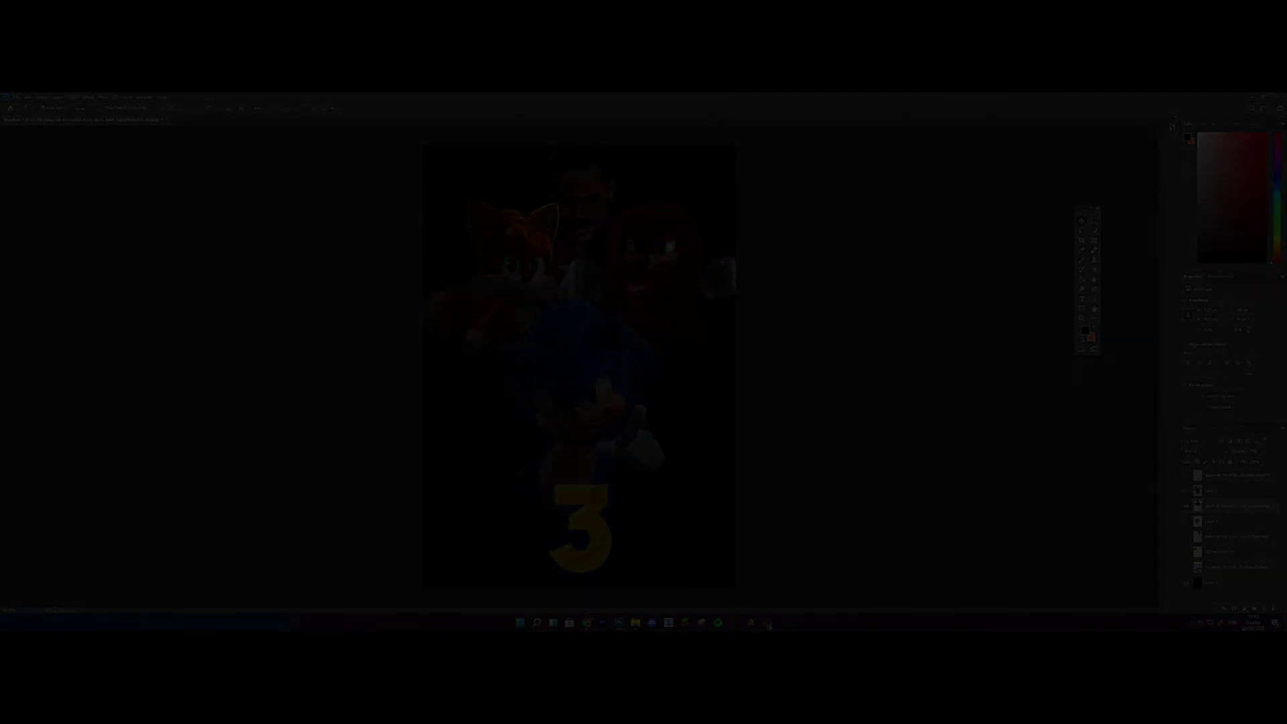